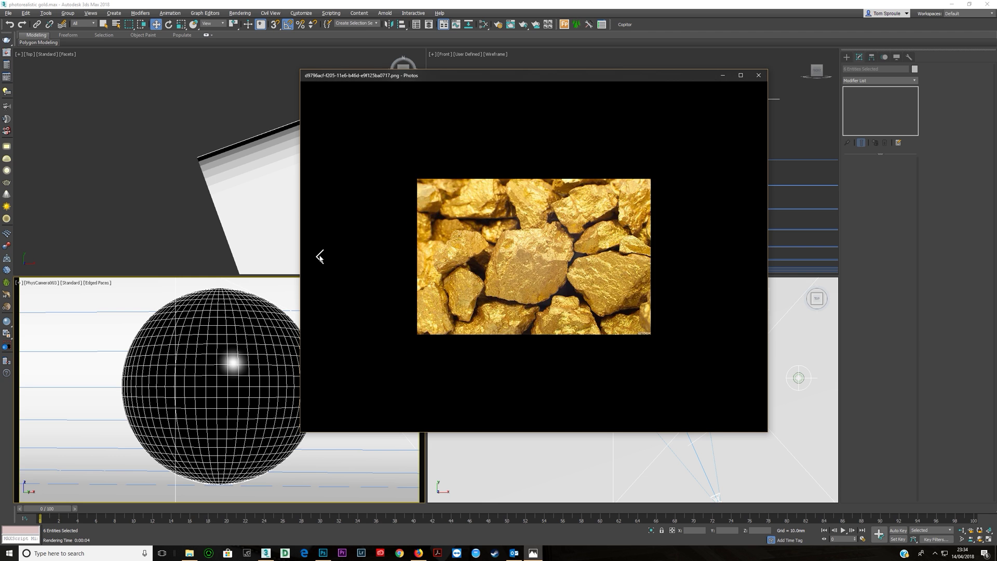
Look through the gold bar and gold nugget reference photos, and put the photo viewer away.
click(319, 257)
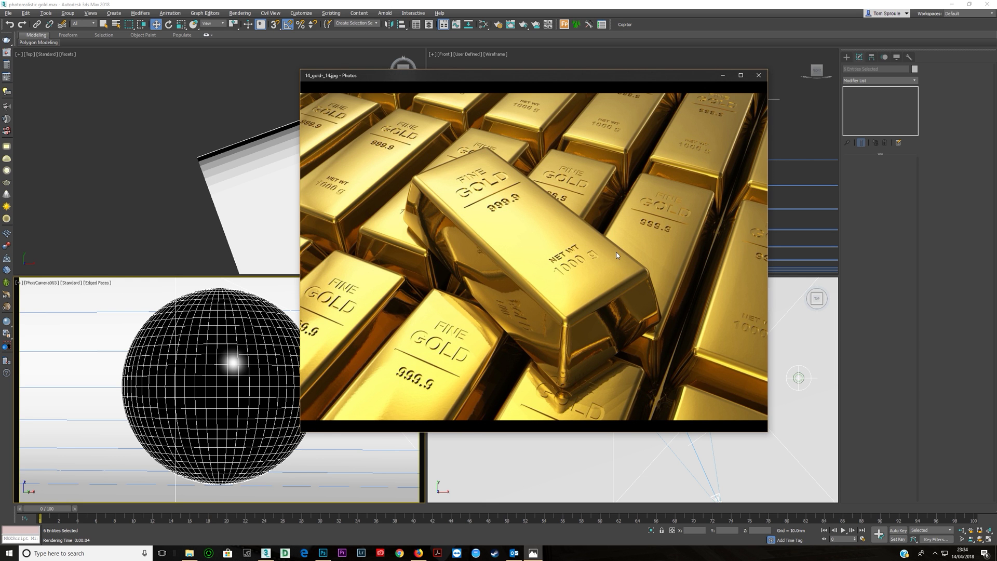
click(749, 257)
click(749, 256)
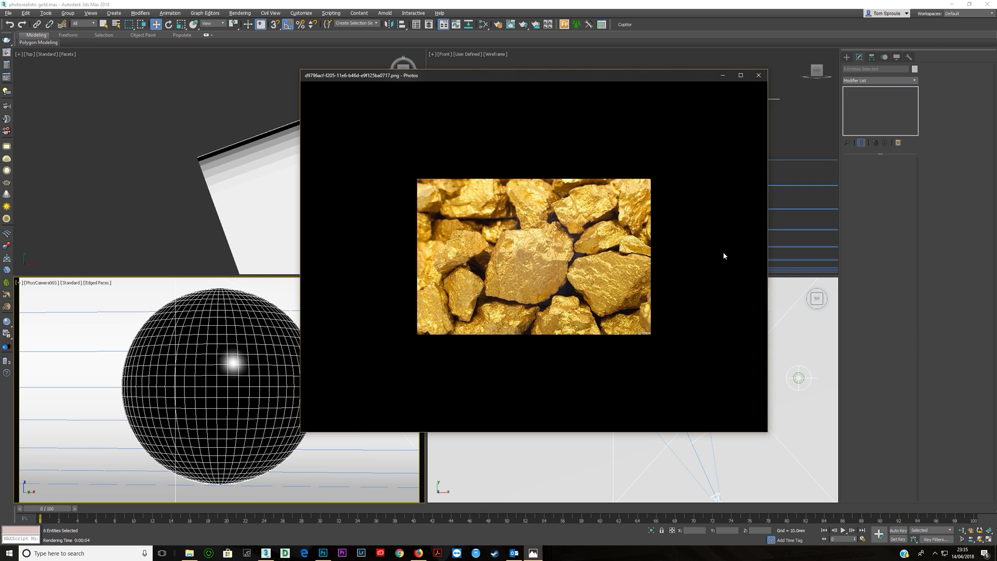
click(748, 257)
click(750, 264)
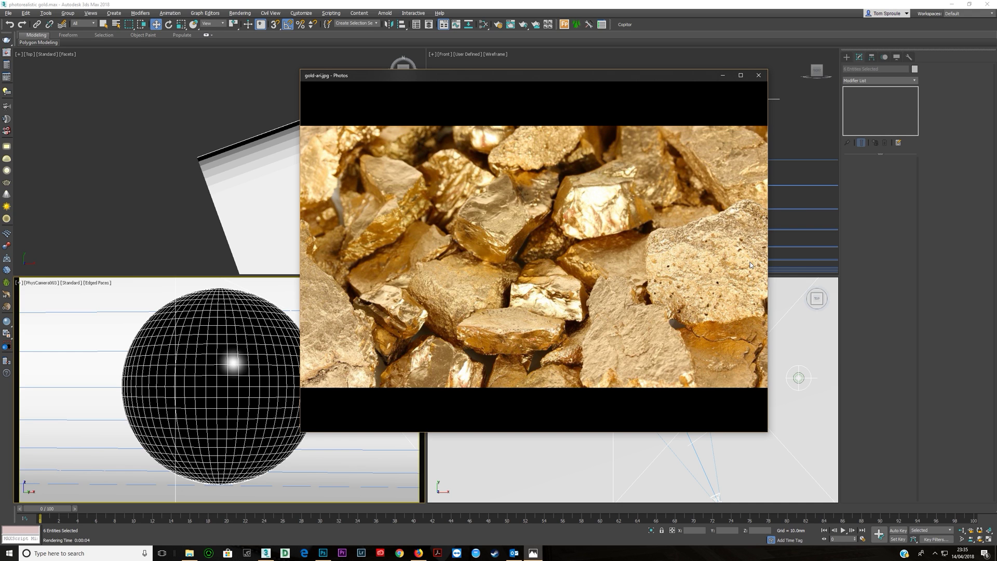
click(533, 553)
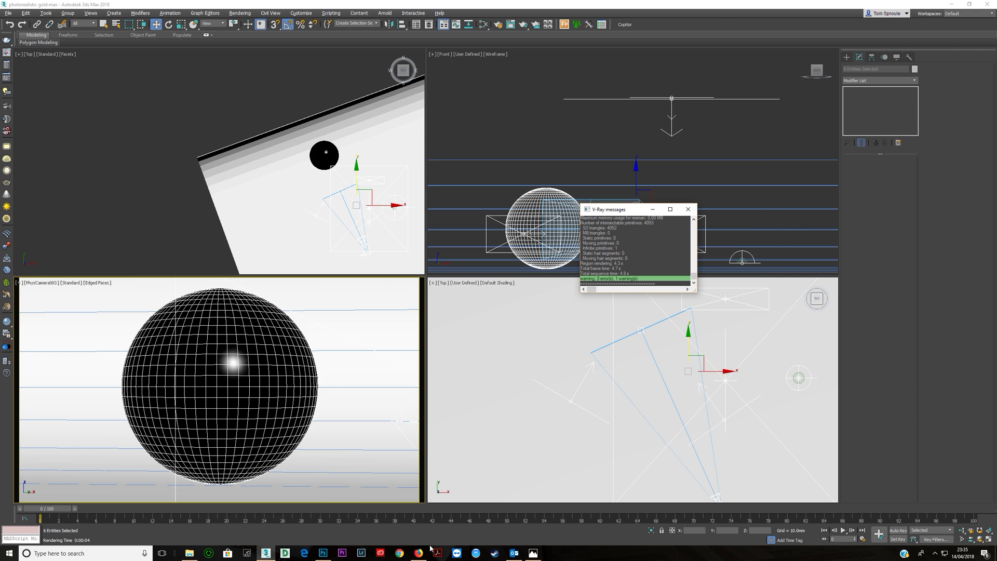
Switch to Firefox and open the photo of stacked, tarnished gold bars from the "gold" image search.
mouse_move(414, 555)
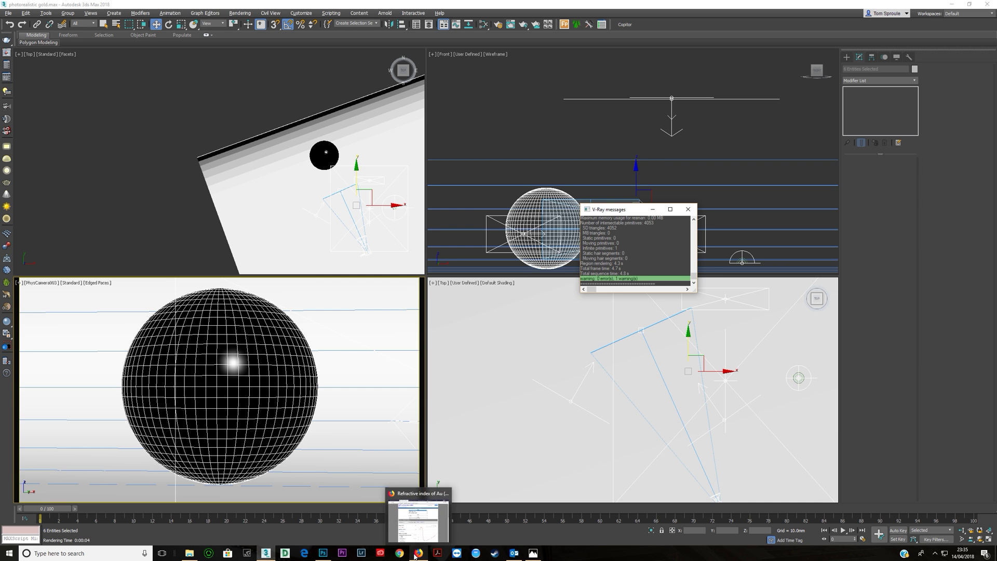
click(415, 555)
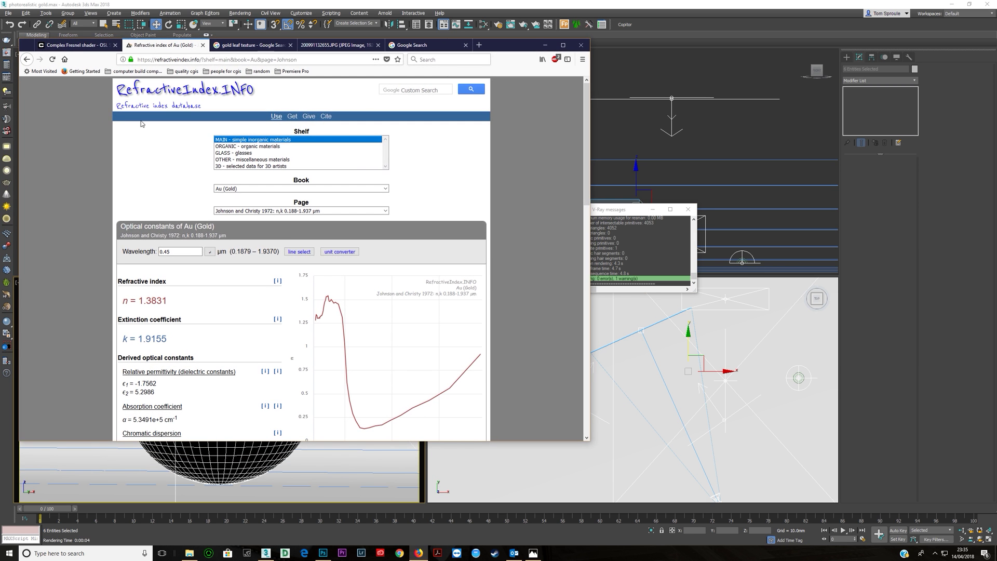
click(63, 46)
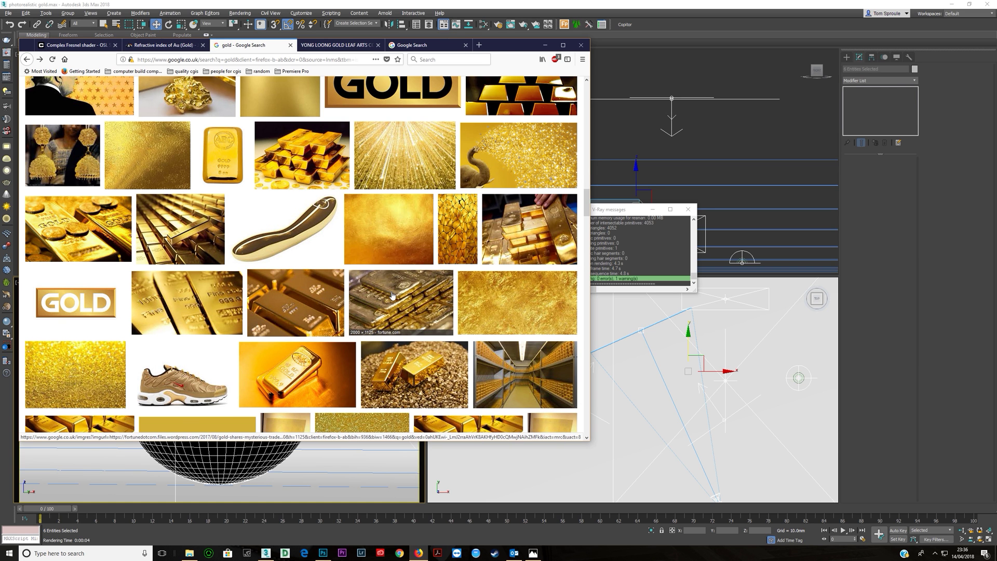
click(407, 302)
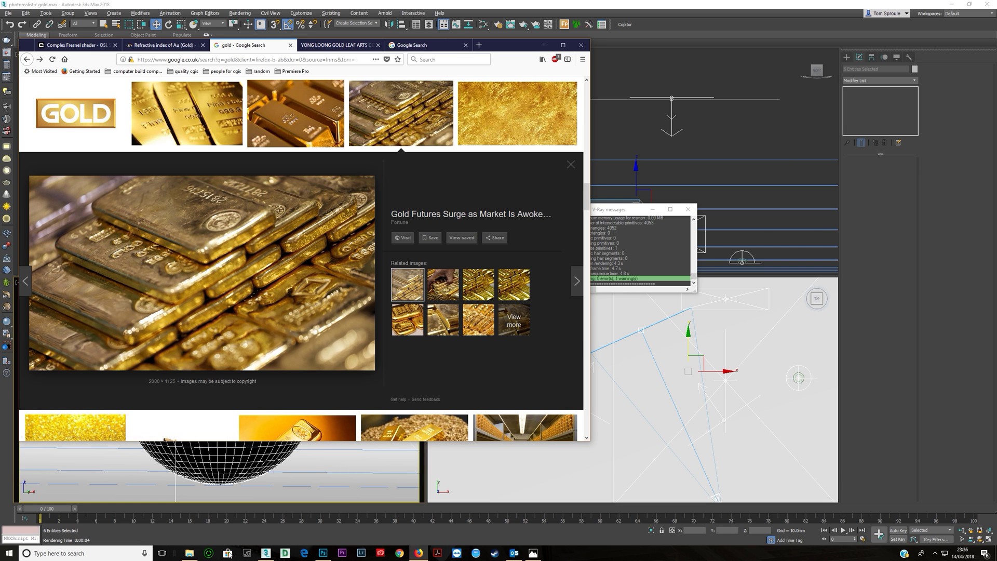
Switch to File Explorer, view the saved reference photo gold-shares-mysterious-trade.jpg, and return to the browser.
click(191, 556)
drag(370, 192, 501, 195)
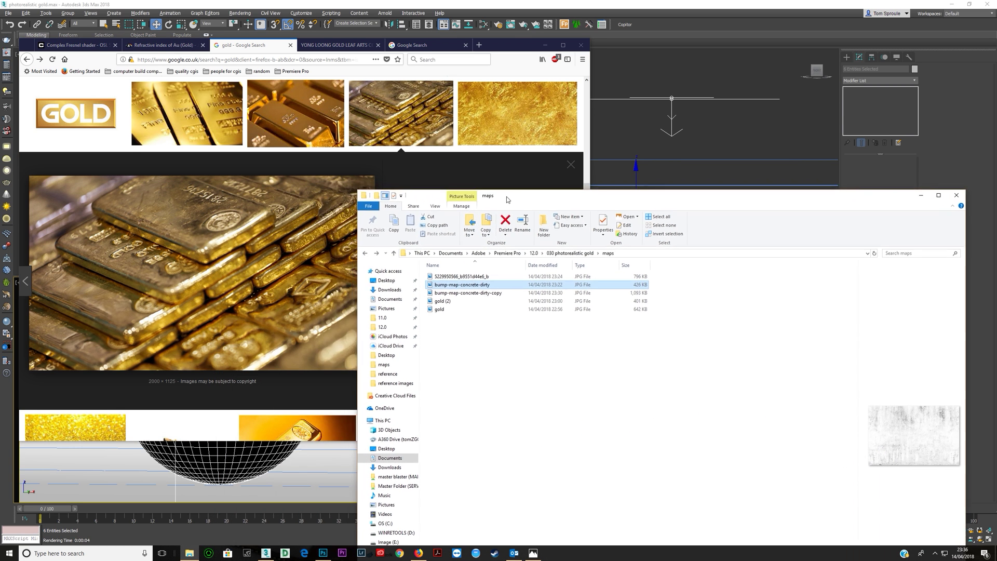
double_click(451, 285)
click(774, 88)
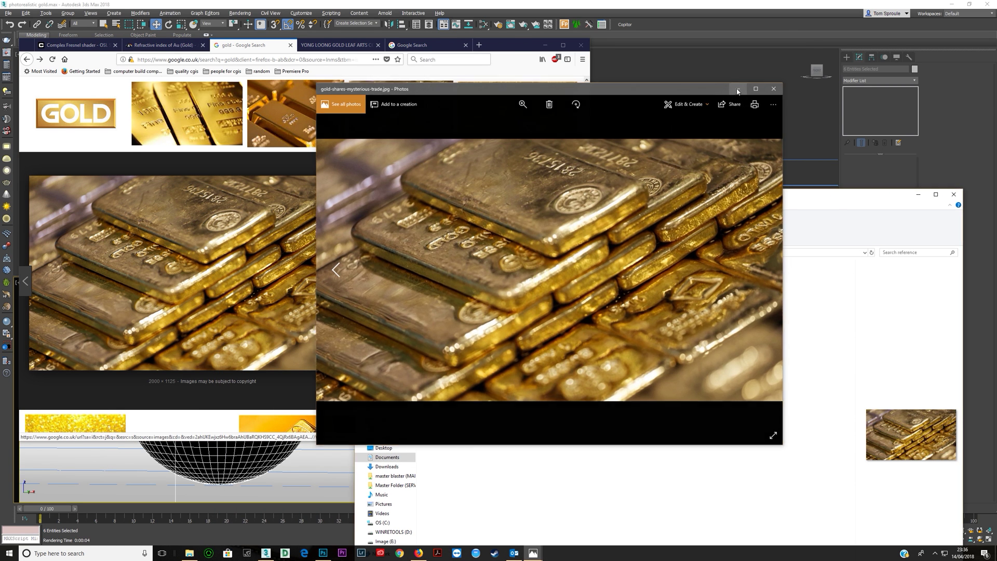
click(918, 194)
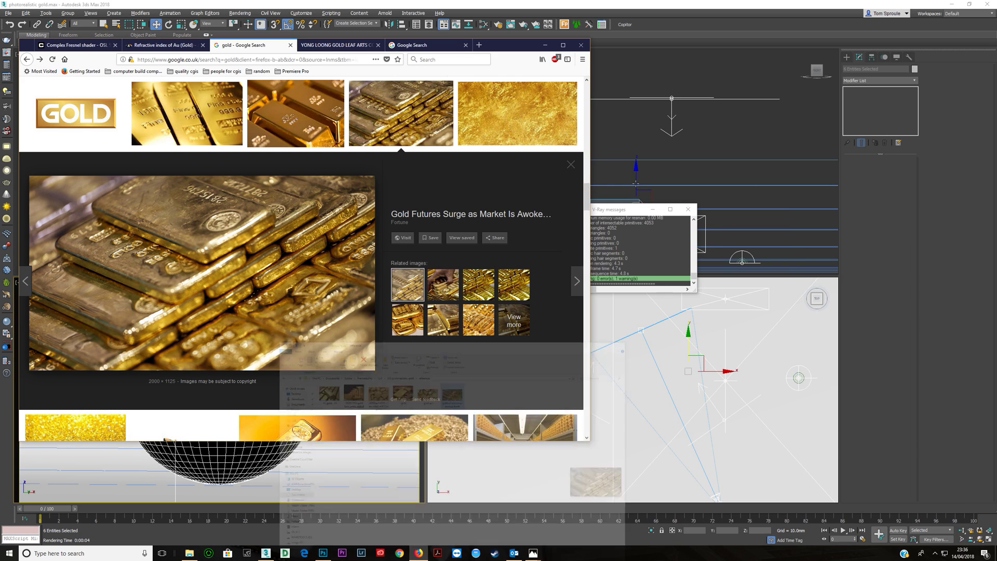
Open the related cnbc.com photo of gold bars and examine their surface and reflections.
scroll(427, 193, down, 5)
scroll(427, 193, up, 2)
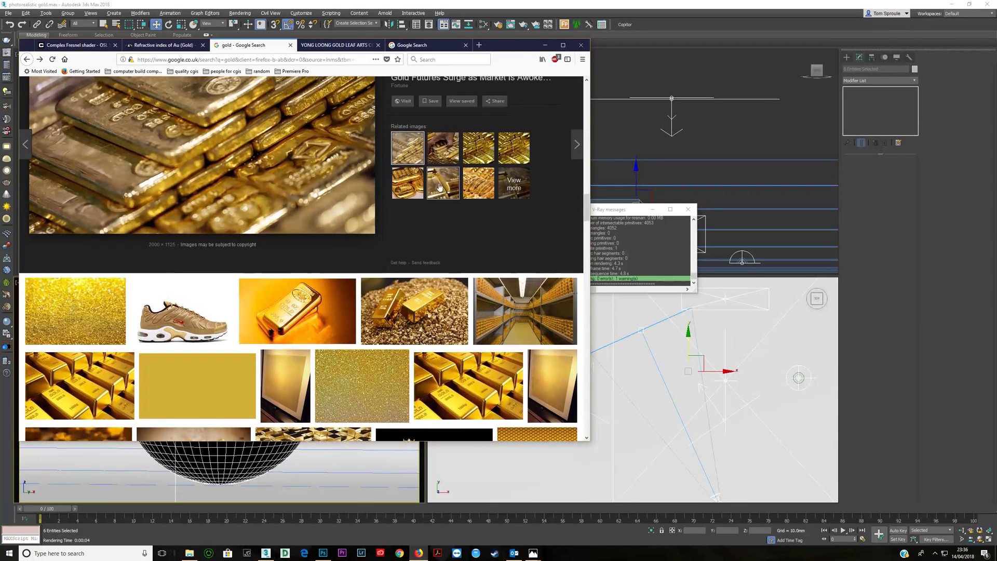
click(427, 194)
scroll(340, 200, up, 3)
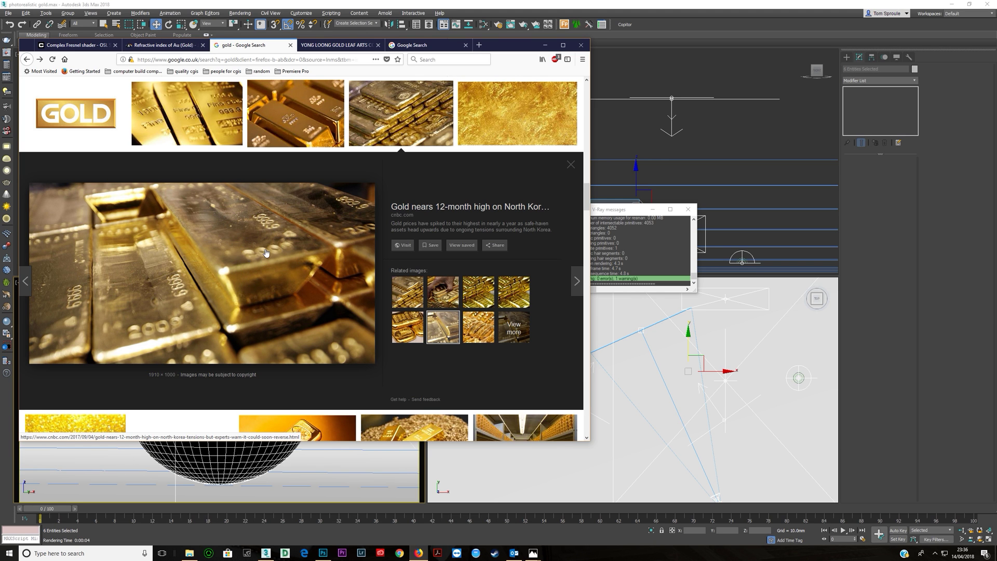
Browse the "gold" image results for differences in colour and finish, and switch back to 3ds Max.
scroll(265, 253, down, 10)
scroll(266, 253, up, 15)
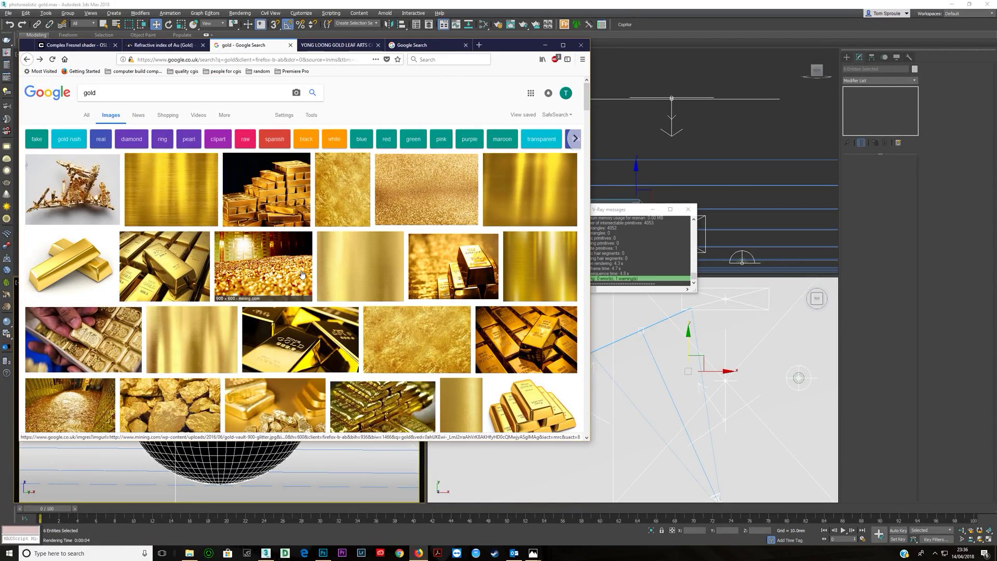
scroll(301, 273, down, 10)
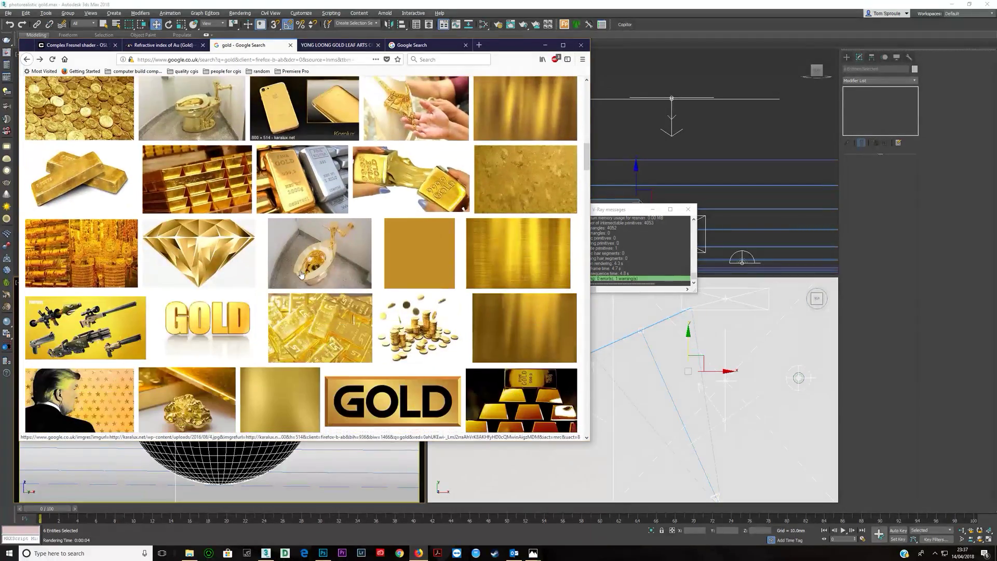
scroll(301, 273, down, 5)
click(302, 274)
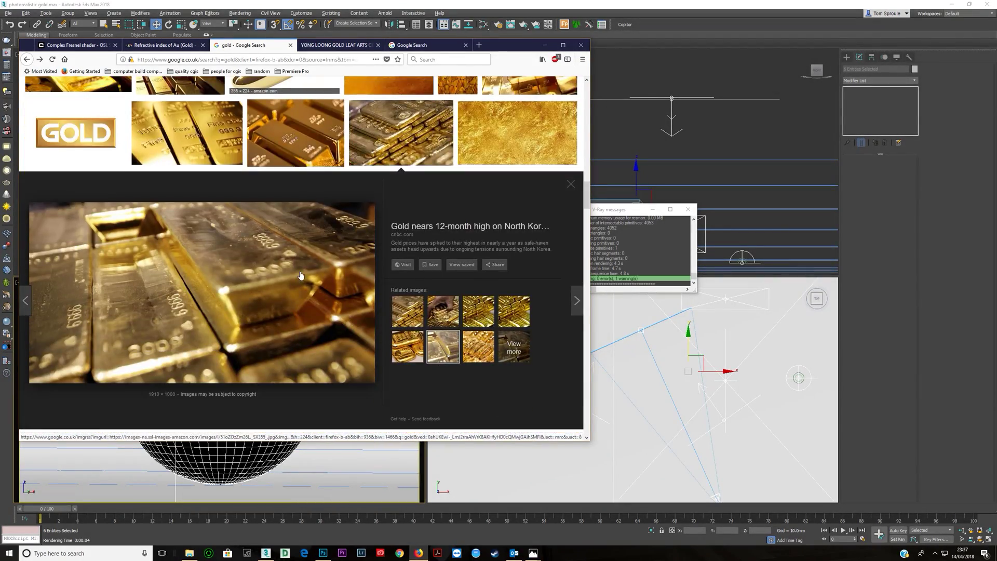
scroll(301, 274, down, 10)
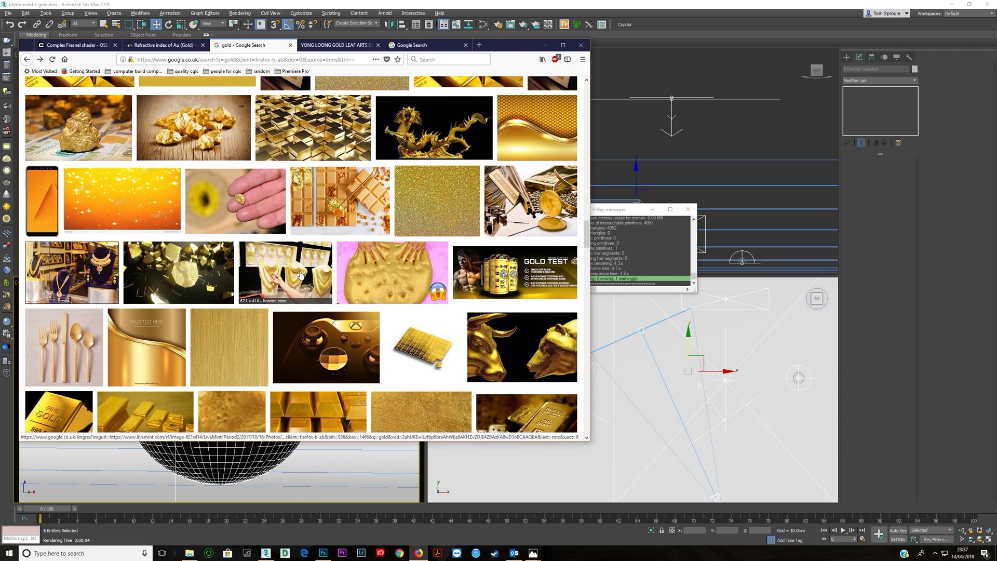
scroll(301, 273, down, 5)
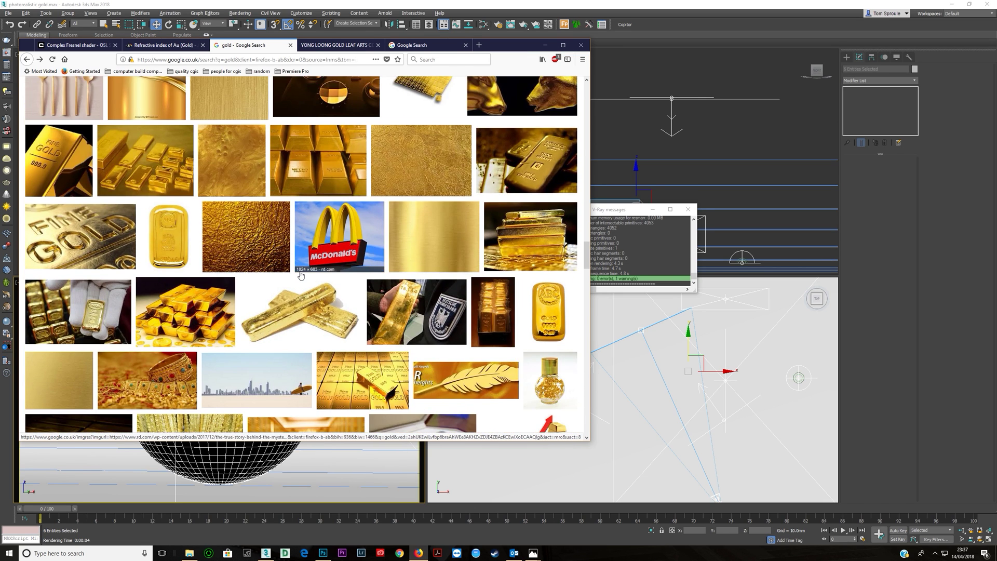
scroll(300, 276, down, 10)
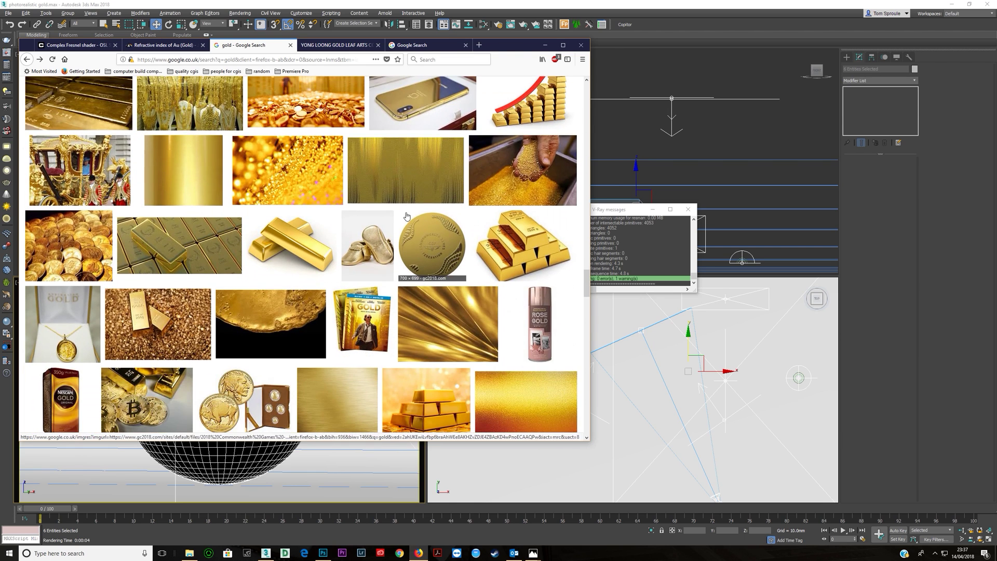
key(alt+Tab)
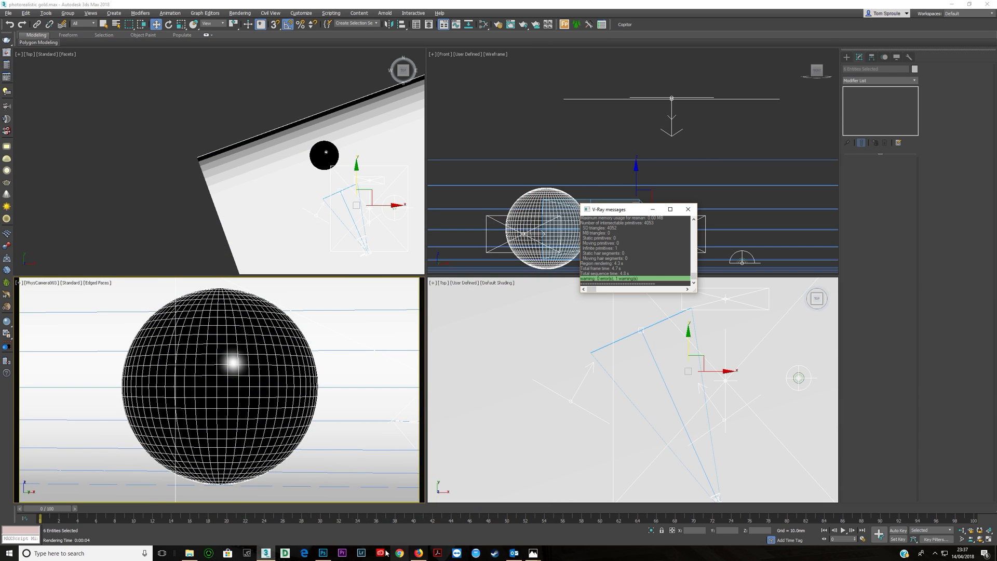
Create a VRayMtl in an empty area of the Slate Material Editor and assign it to the selected objects.
click(483, 24)
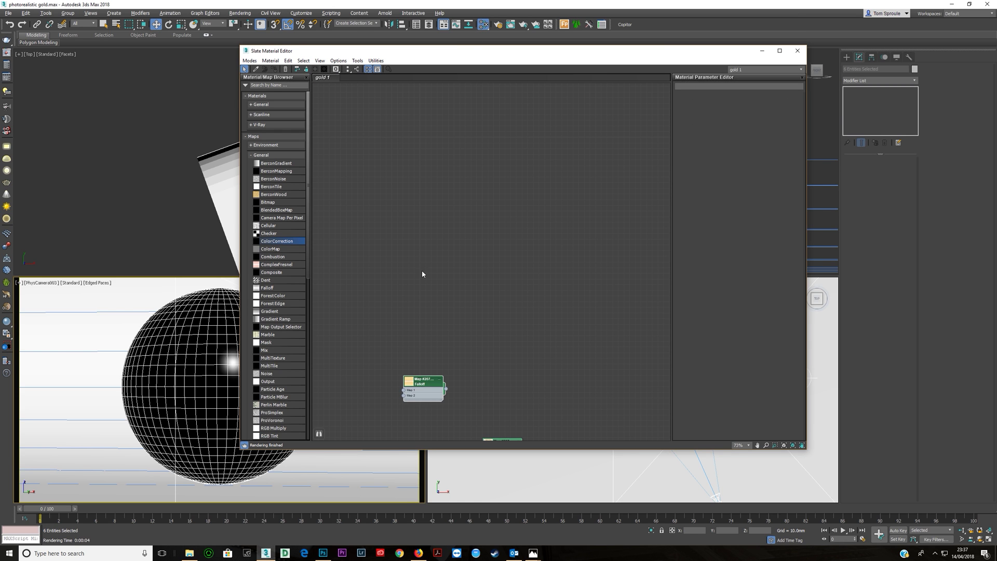
middle_drag(461, 204, 350, 265)
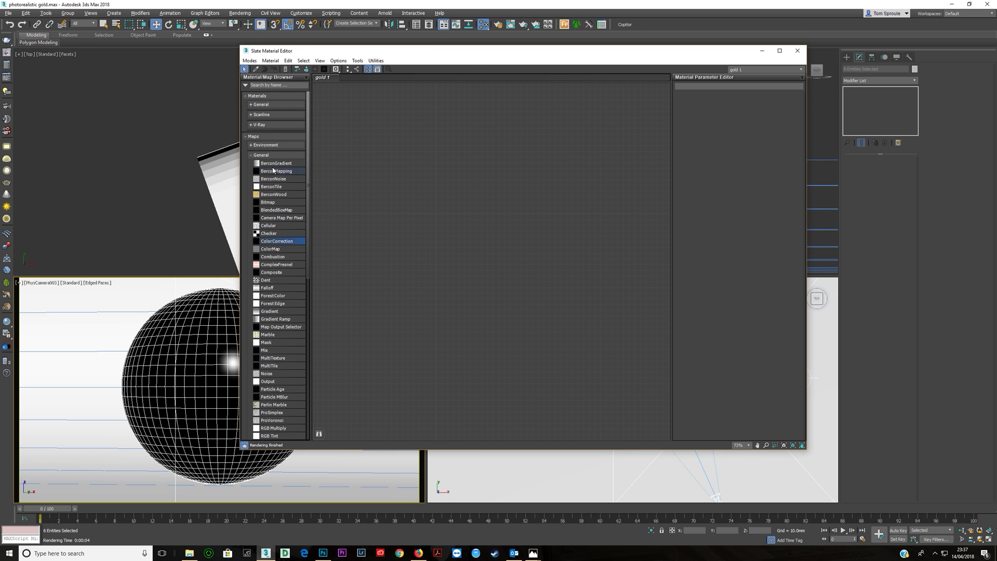
click(262, 155)
click(262, 175)
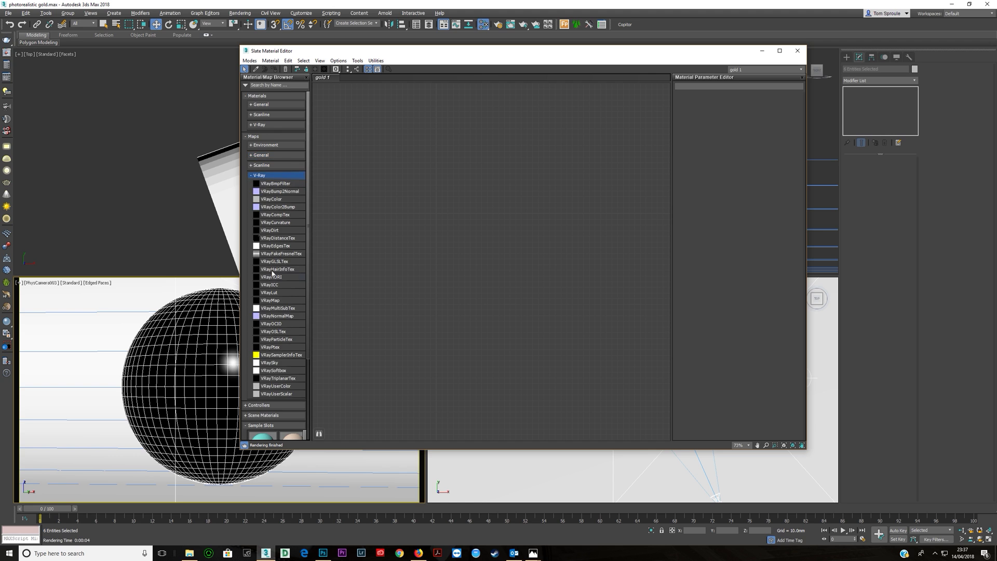
click(260, 125)
double_click(270, 221)
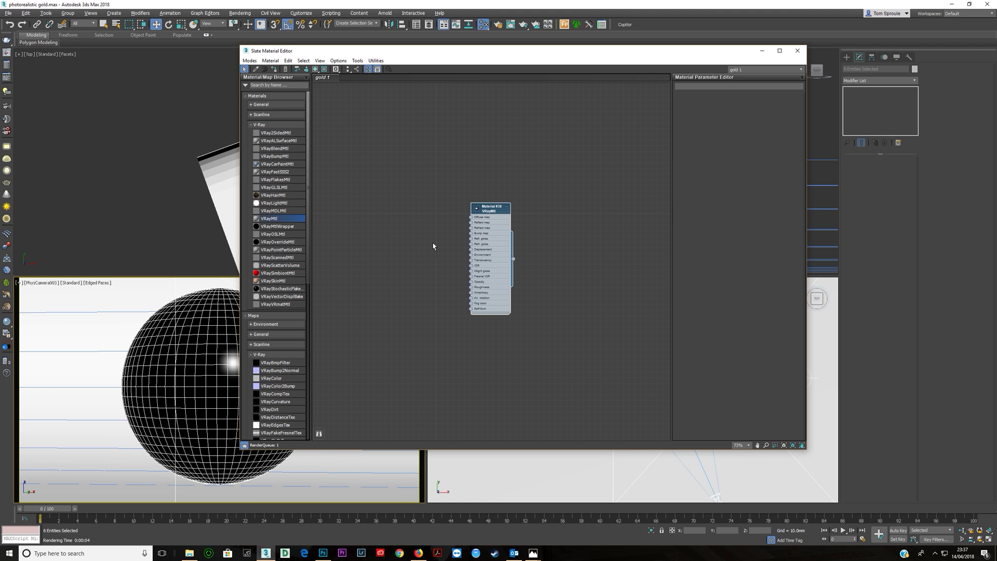
click(274, 69)
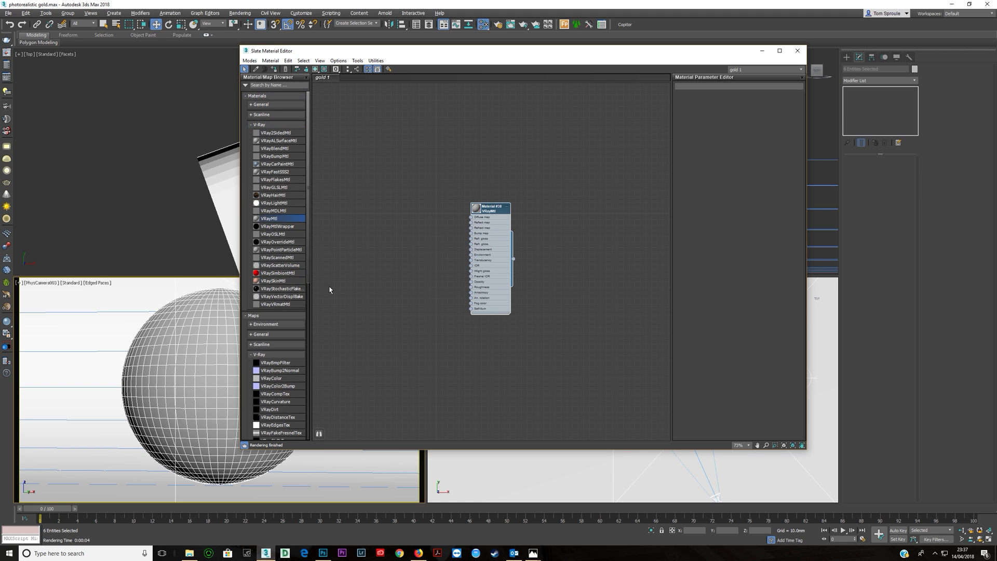
Enlarge the VRayMtl node's preview, show a checkered background behind it, and display the material's parameters.
drag(500, 252, 554, 244)
double_click(531, 211)
drag(551, 294, 491, 291)
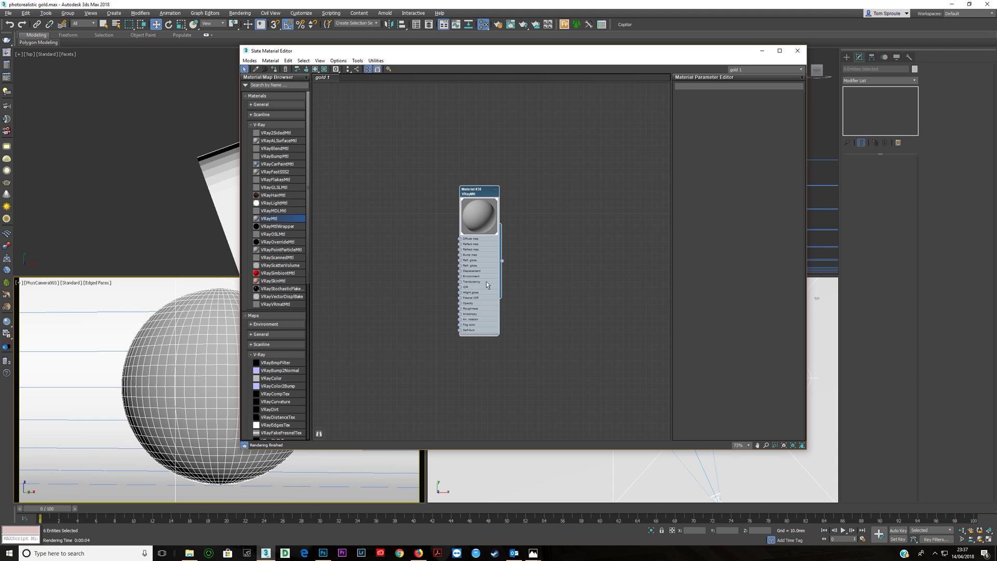
click(324, 69)
double_click(483, 255)
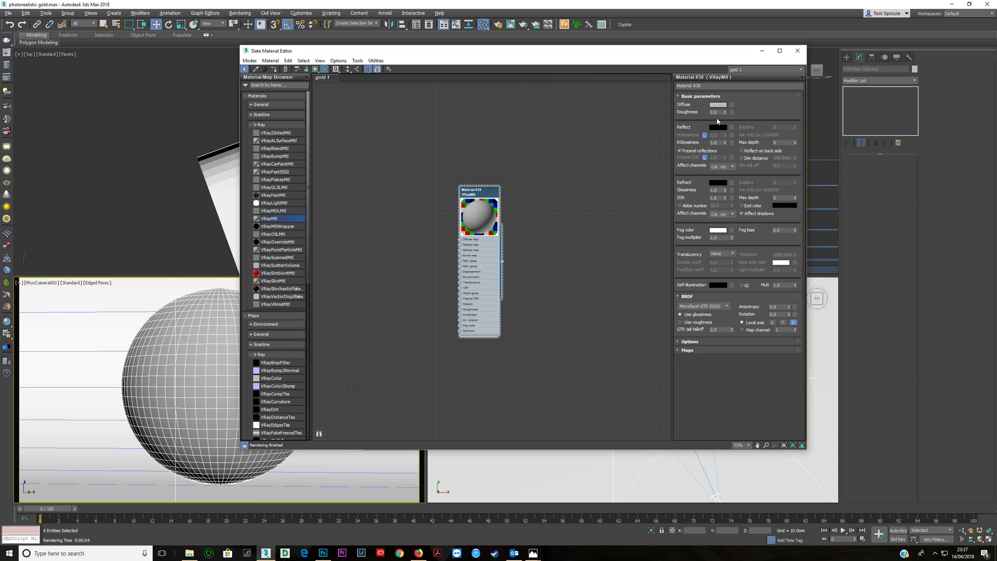
Set the VRayMtl's diffuse colour to black.
click(718, 104)
drag(302, 90, 248, 90)
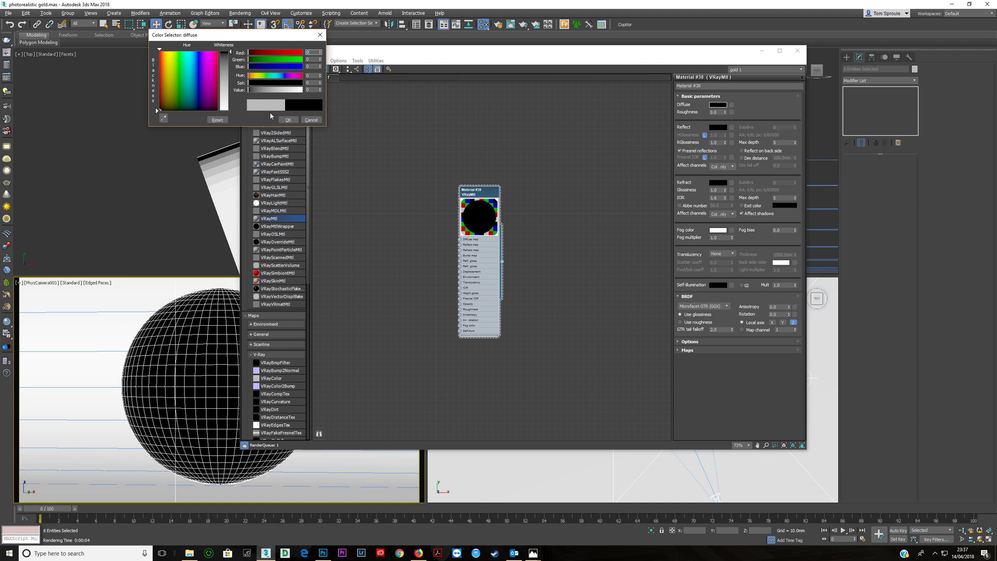
click(288, 121)
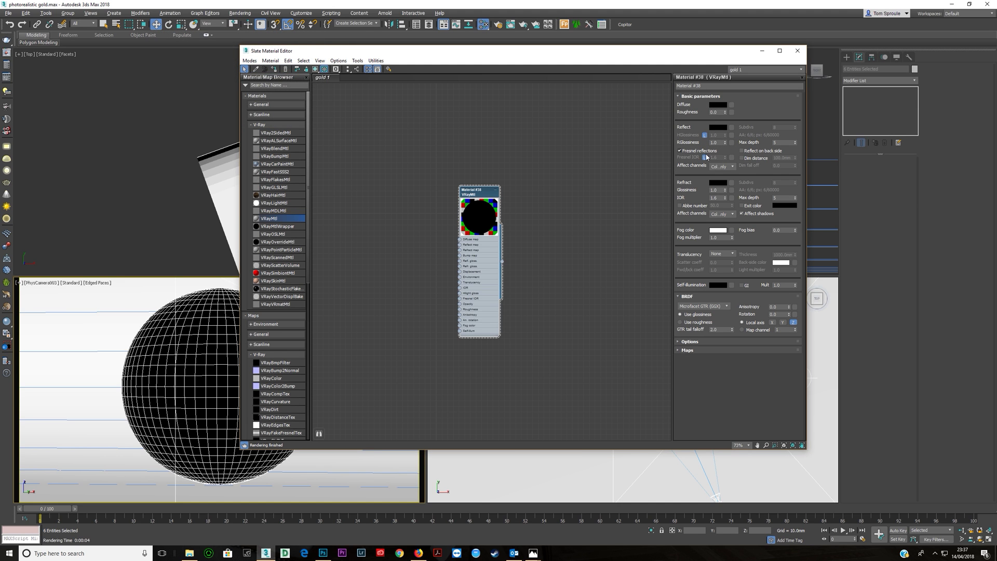
Turn off Fresnel reflections and set the VRayMtl's reflect colour to white.
click(680, 150)
click(718, 127)
drag(248, 90, 302, 90)
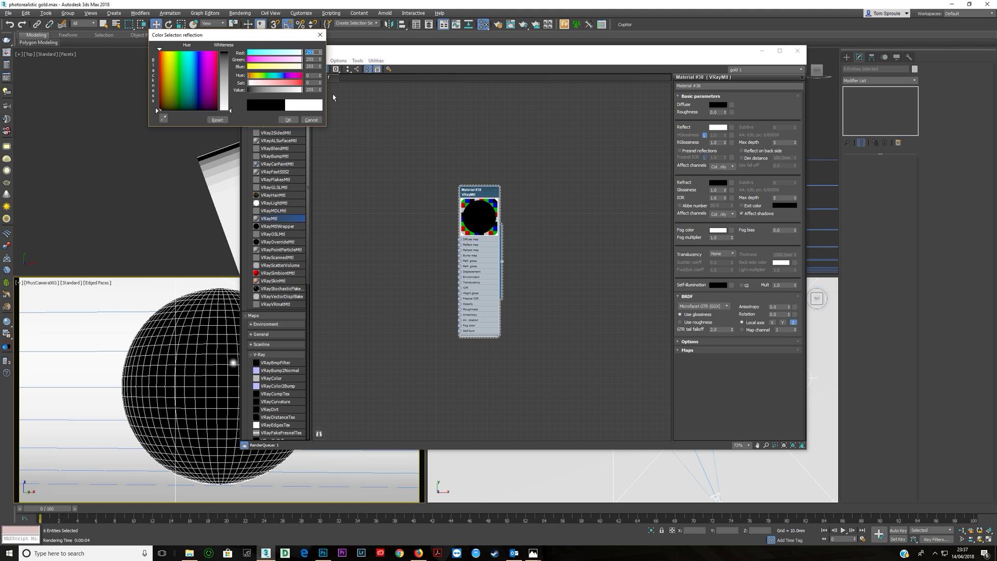
click(288, 120)
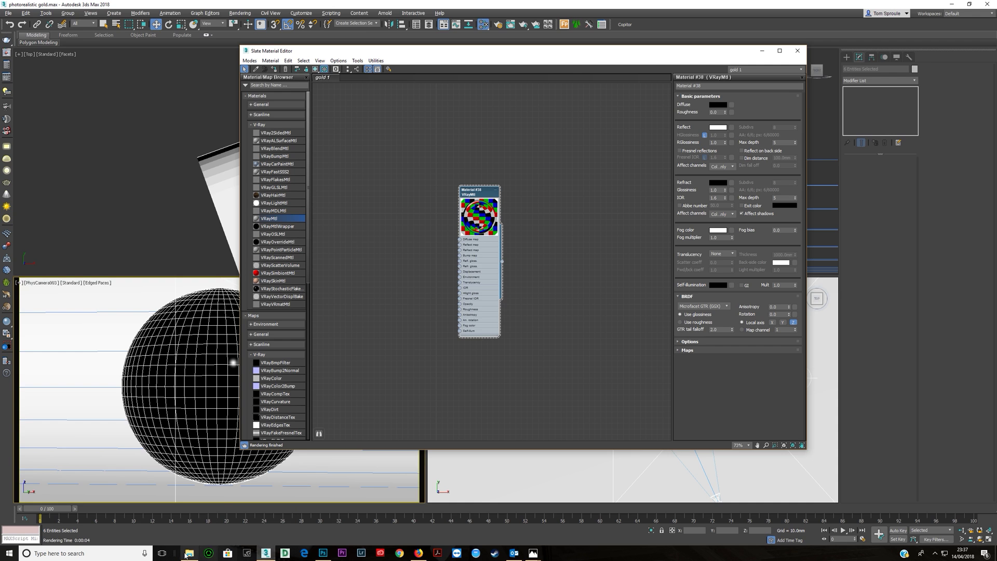
Add a Falloff map beside the VRayMtl and connect it to the material's Reflect map input.
mouse_move(189, 553)
click(343, 302)
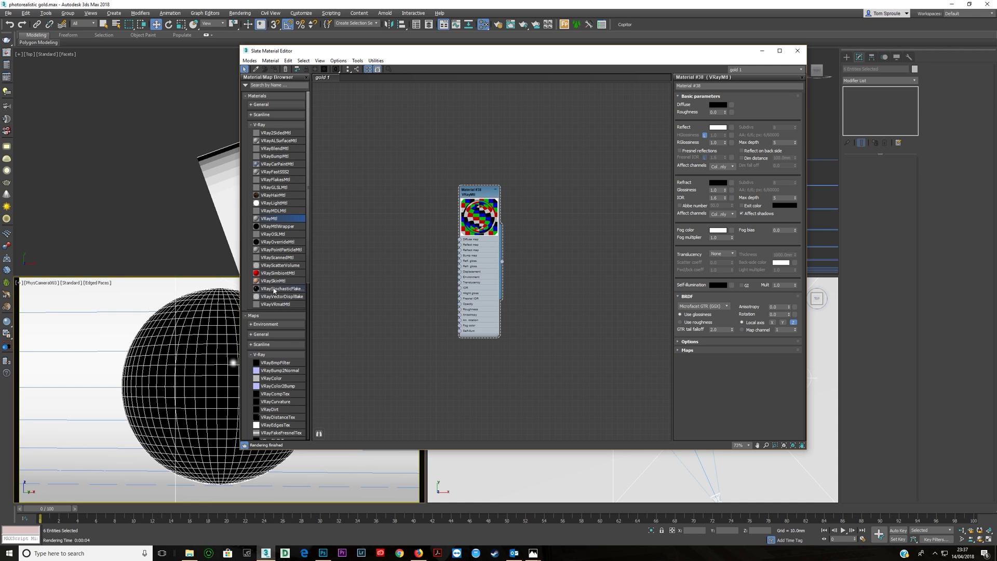
click(266, 125)
click(265, 175)
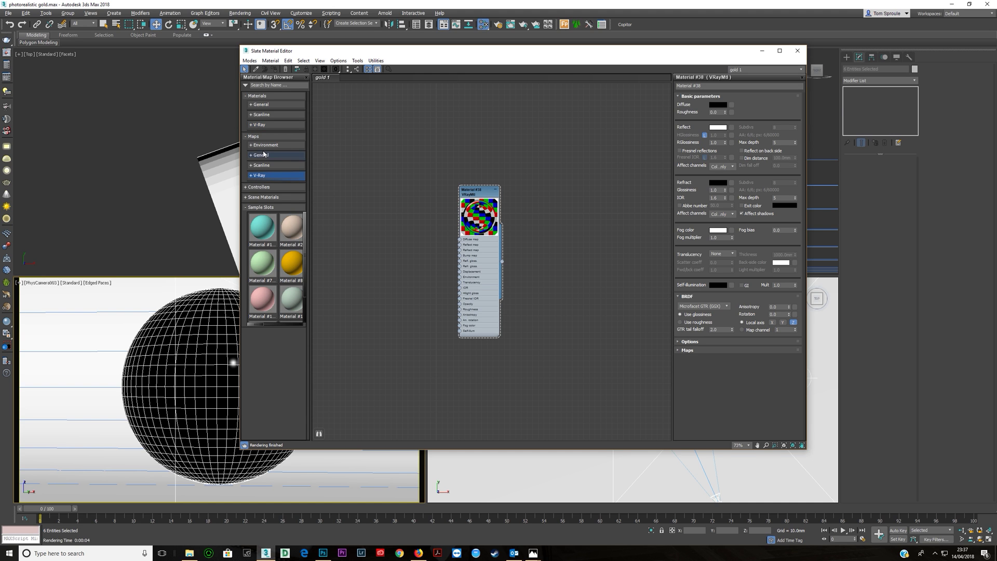
click(261, 155)
double_click(268, 289)
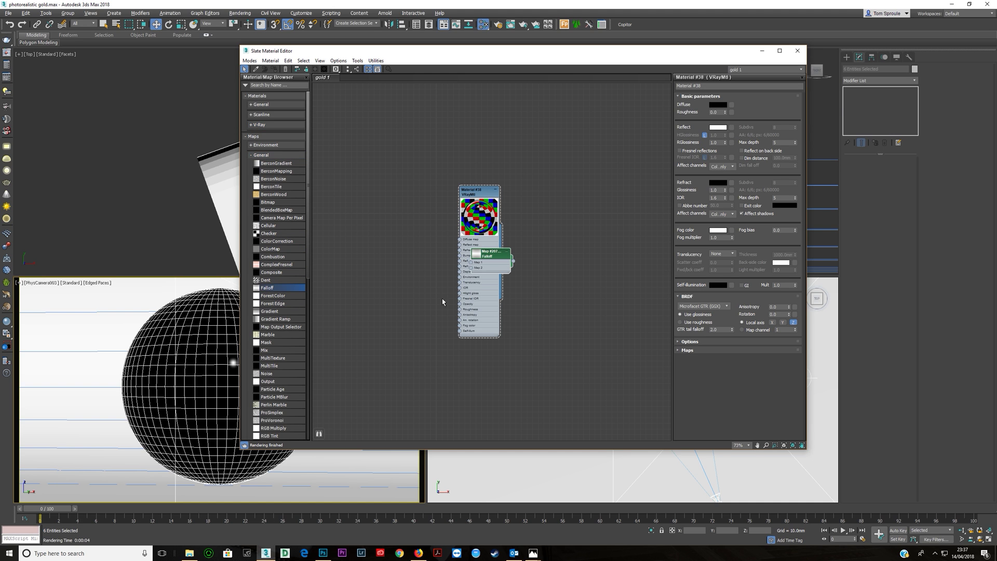
drag(484, 269, 461, 245)
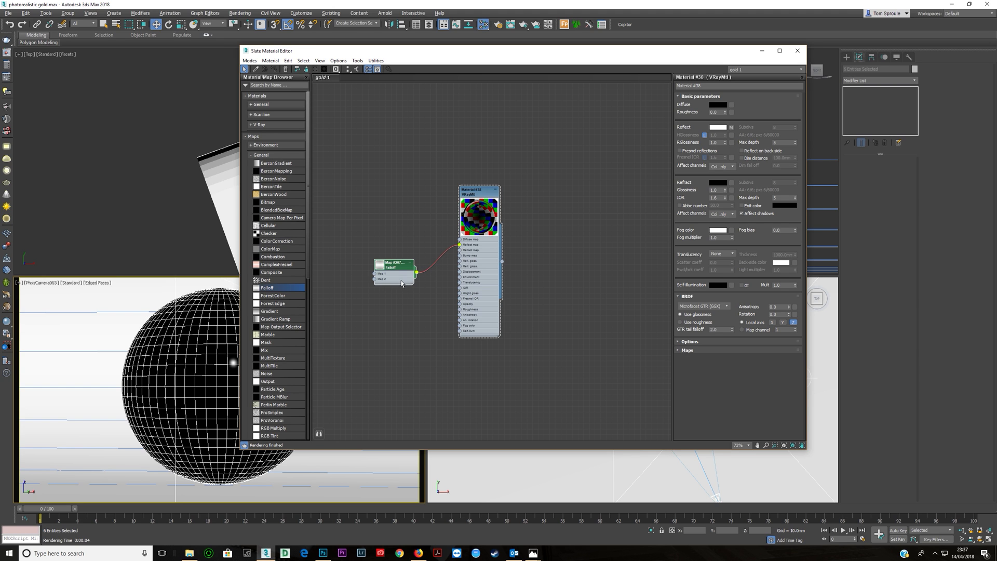
Enable the Falloff map's colour map in its Output settings, switch it to RGB and leave only the red curve active.
click(685, 228)
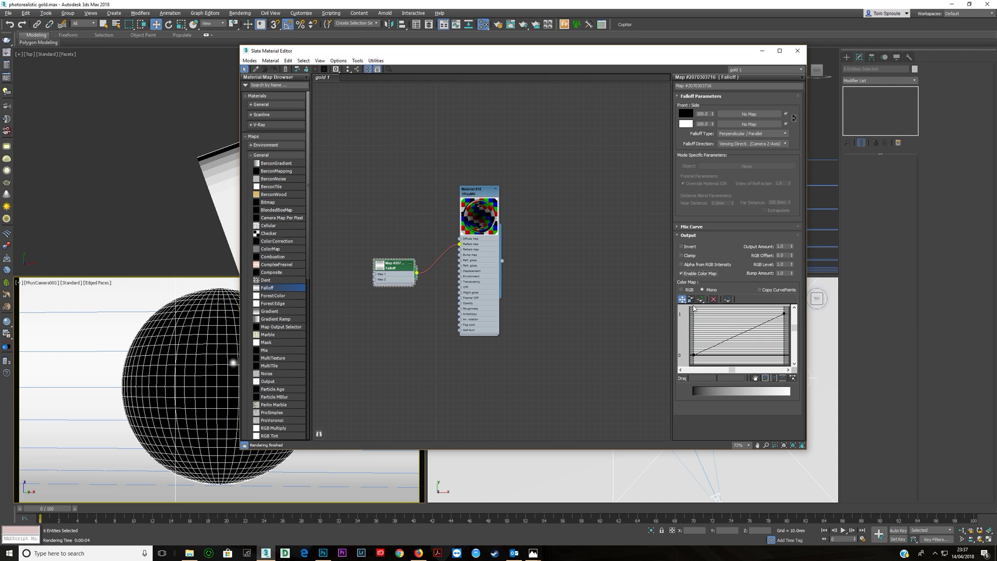
click(683, 290)
Switch to Firefox and read the Complex Fresnel shader page down to its n and k parameters.
click(419, 553)
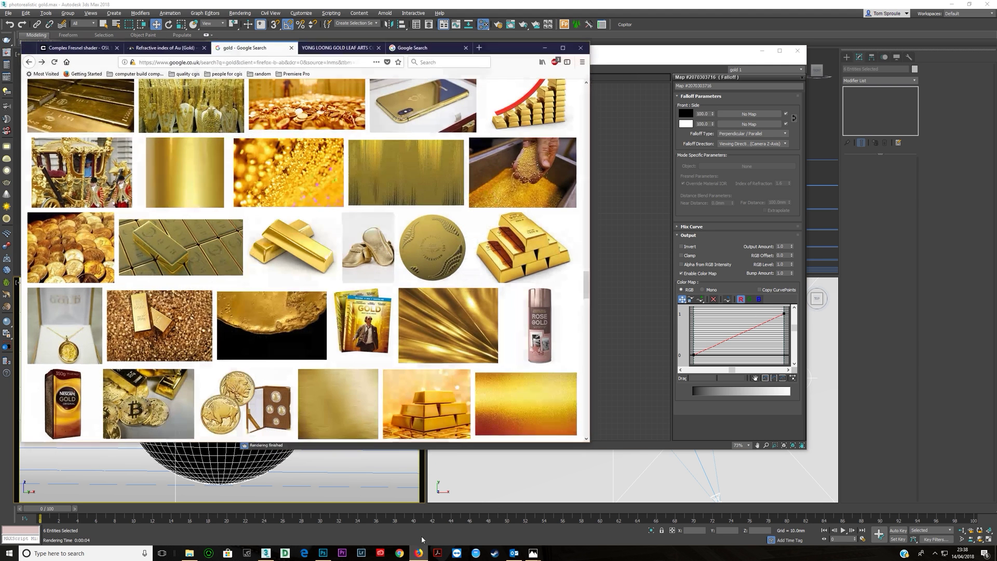
click(95, 45)
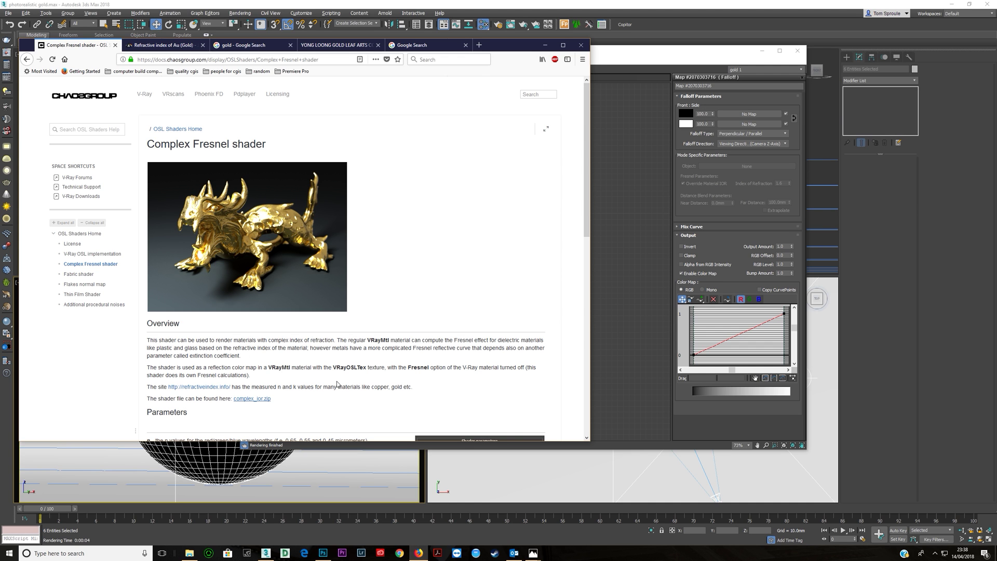
scroll(337, 384, down, 3)
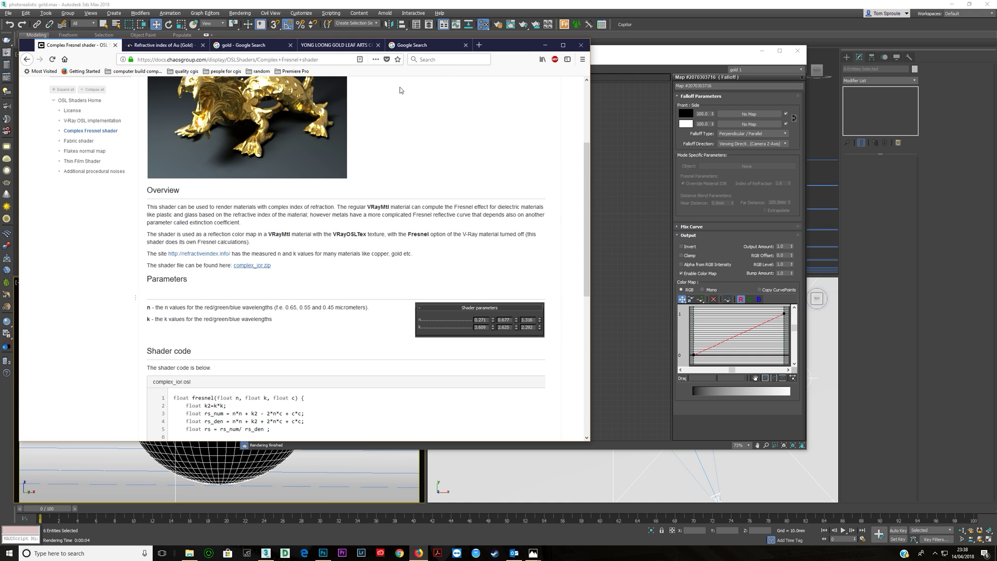
Open the RefractiveIndex.INFO page and choose Ag (Silver) as the book, followed by Au (Gold).
click(164, 45)
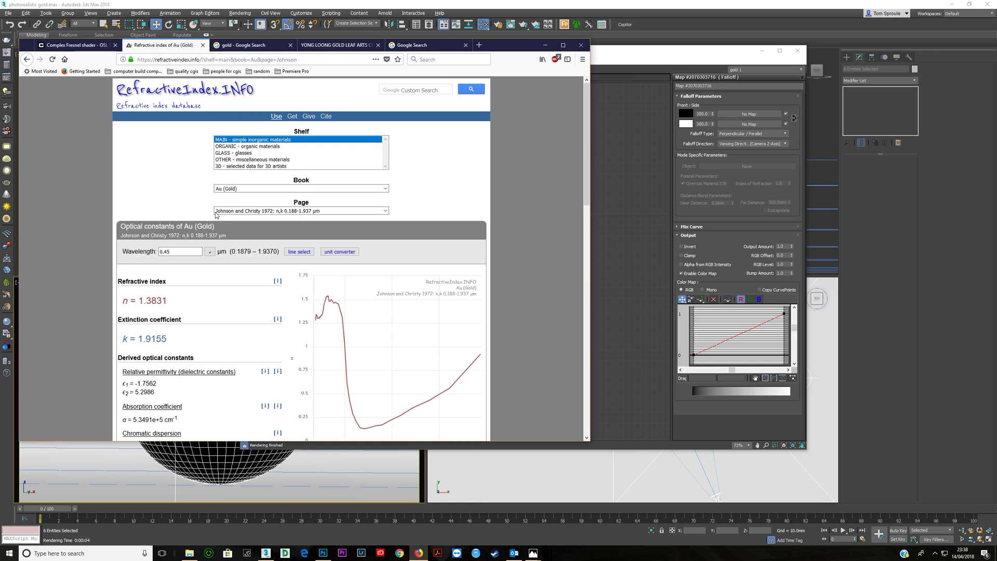
click(271, 188)
click(253, 202)
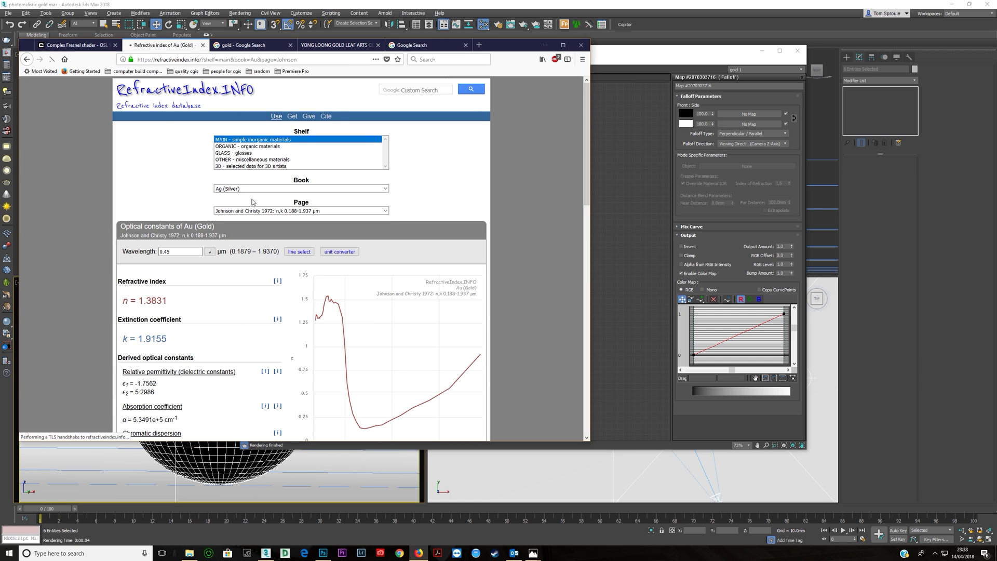
click(253, 189)
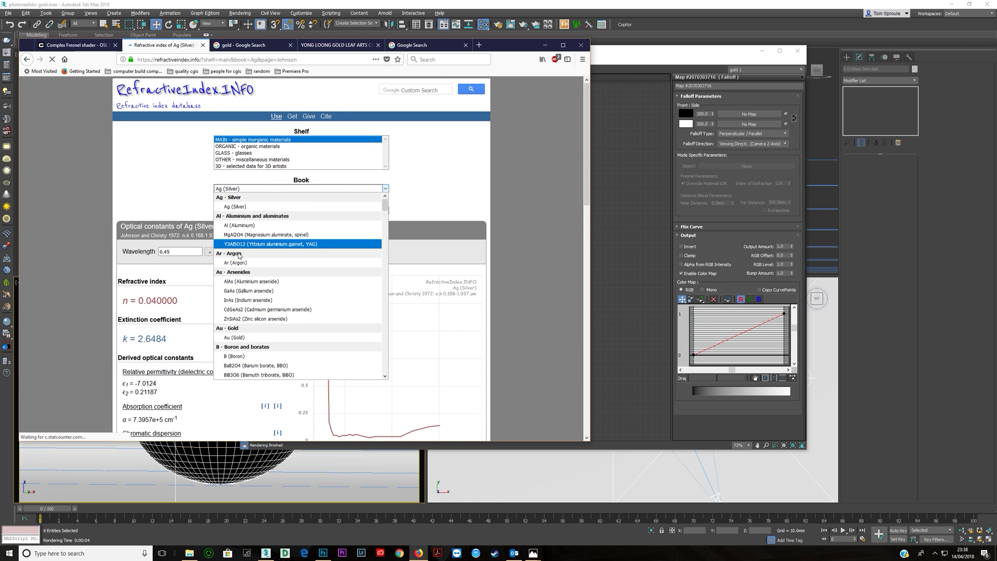
click(247, 338)
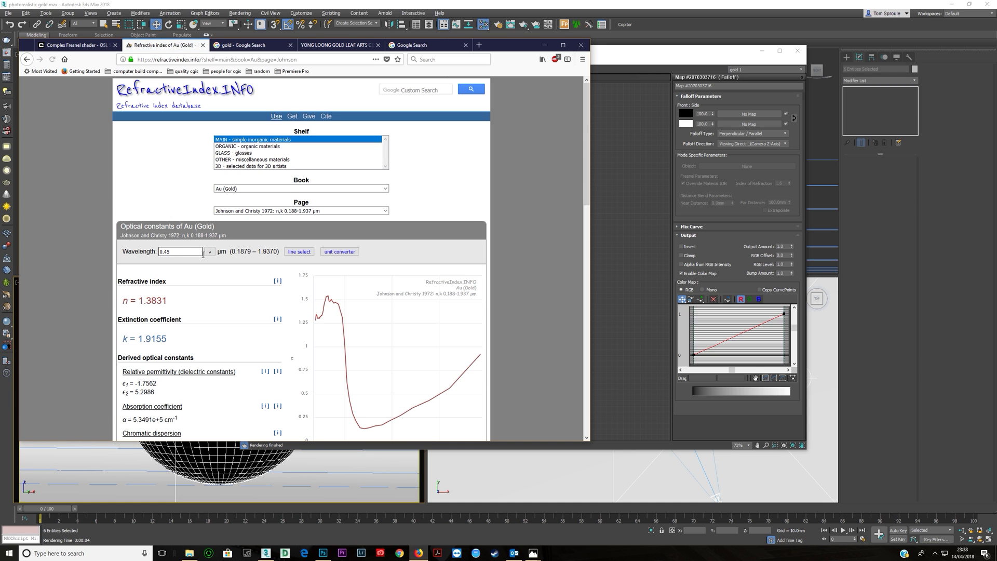
Set gold's wavelength to 0.65 µm and examine the reflectance graph in the Reflection calculator.
key(Return)
scroll(218, 313, down, 1)
scroll(219, 313, down, 15)
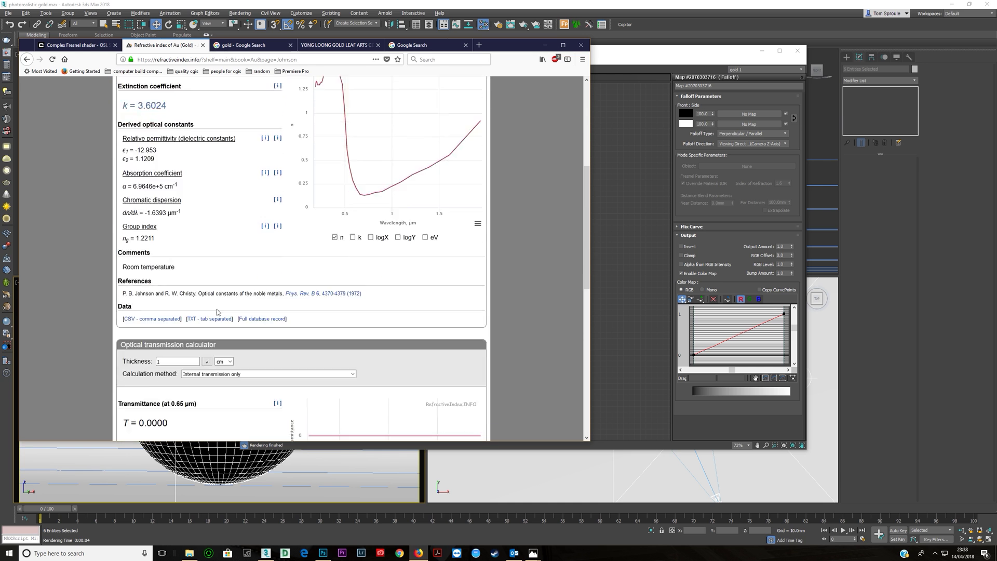
scroll(194, 306, up, 1)
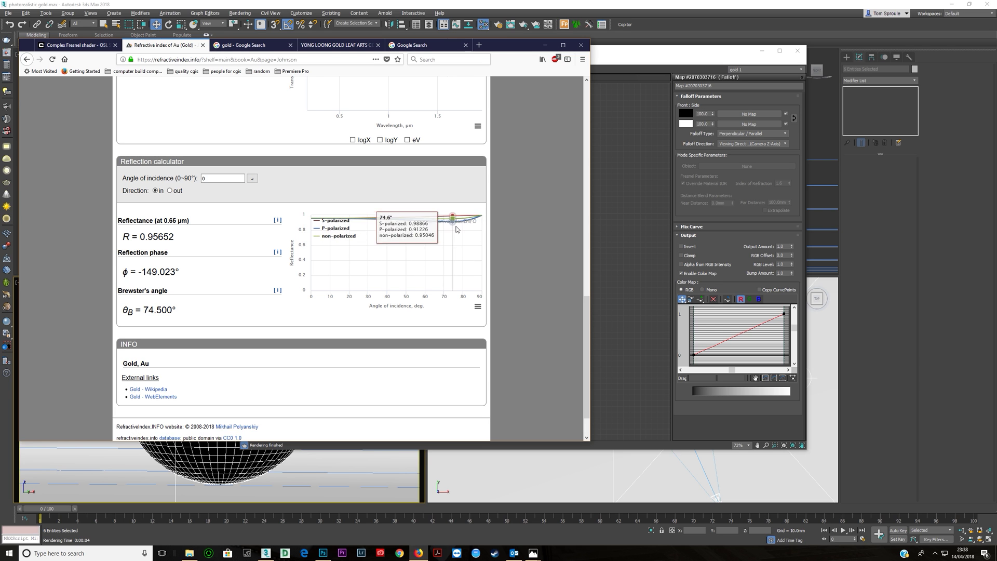
In 3ds Max, raise the red curve's start point to match gold's reflectance at 0° incidence.
click(692, 355)
key(alt+Tab)
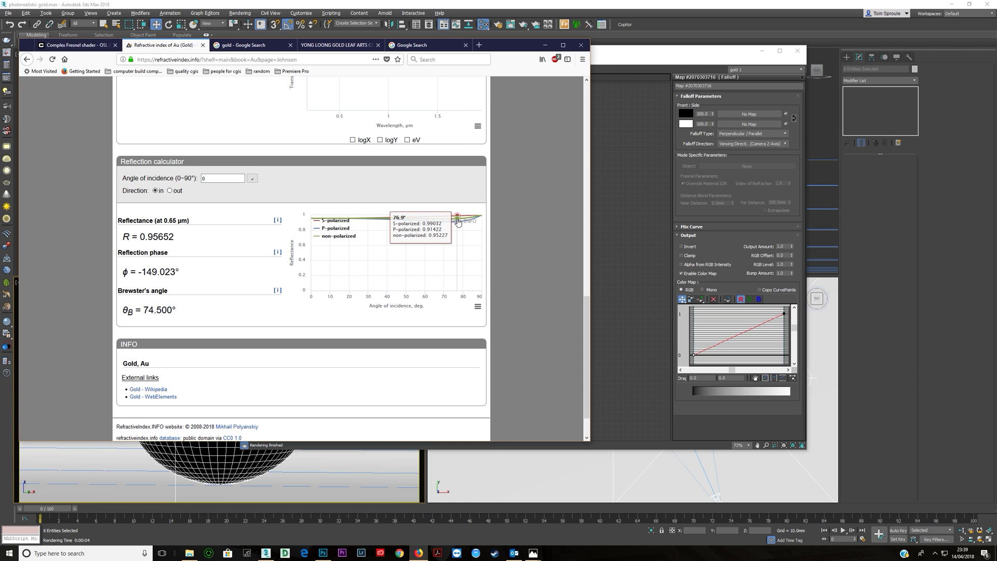
click(694, 355)
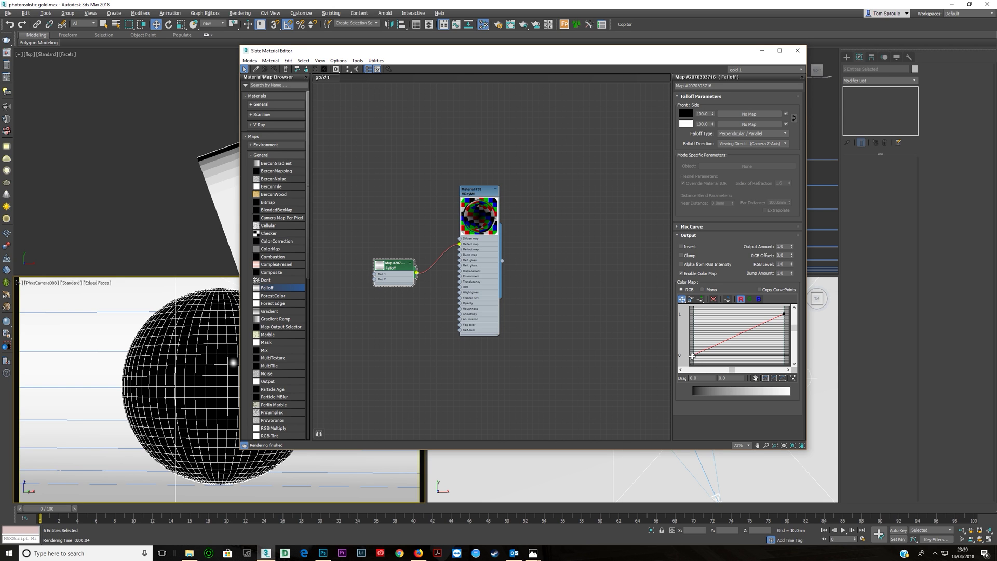
drag(693, 353, 694, 329)
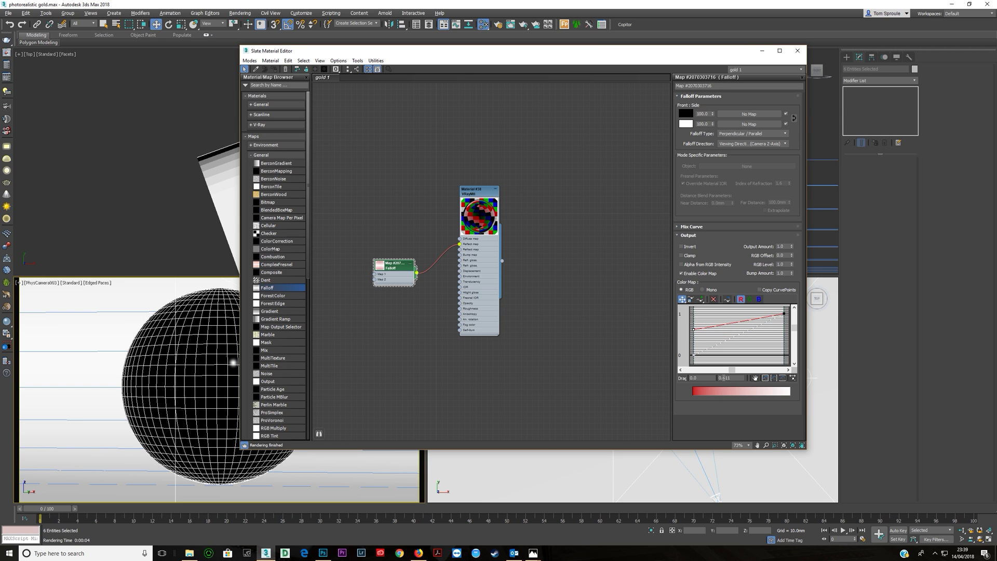
key(Return)
Add a Bezier-Smooth point to the red curve at 0.752, set its value to 0.91 and tilt its handle.
click(701, 301)
click(762, 314)
right_click(761, 315)
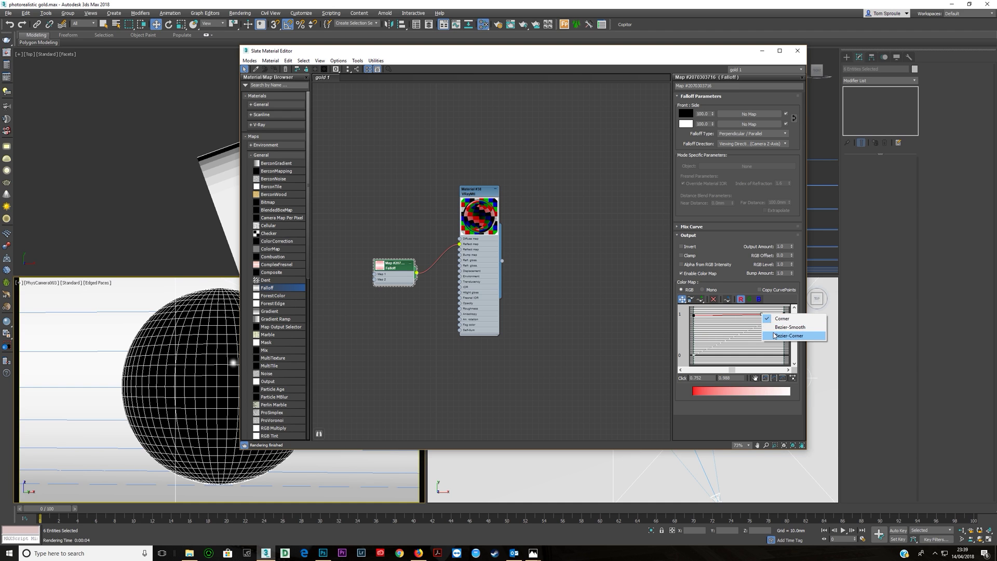
click(790, 326)
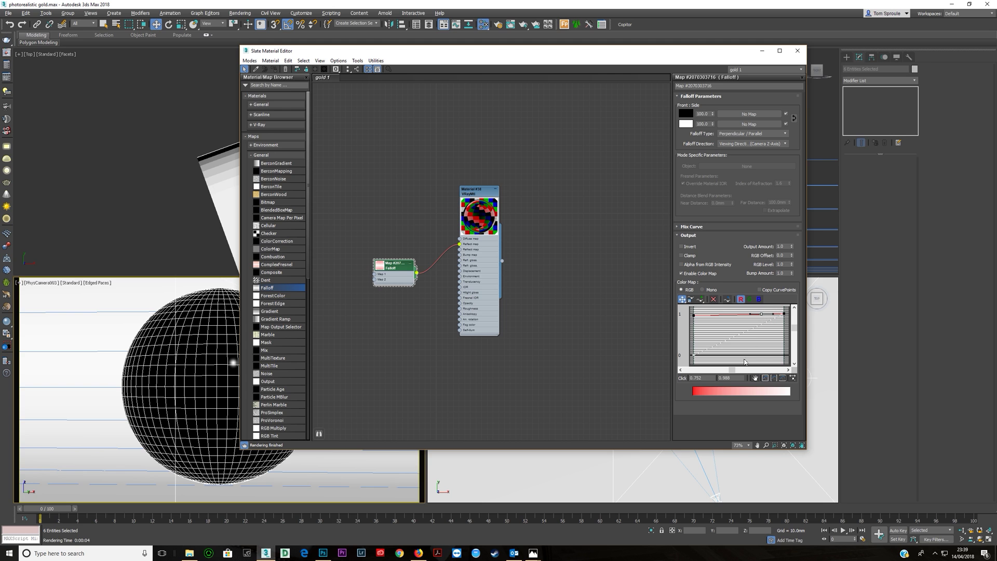
key(Return)
drag(773, 317, 777, 318)
Check the red curve against the 0.65 µm reflectance graph in Firefox and make the green curve the only active one.
key(alt+Tab)
mouse_move(447, 229)
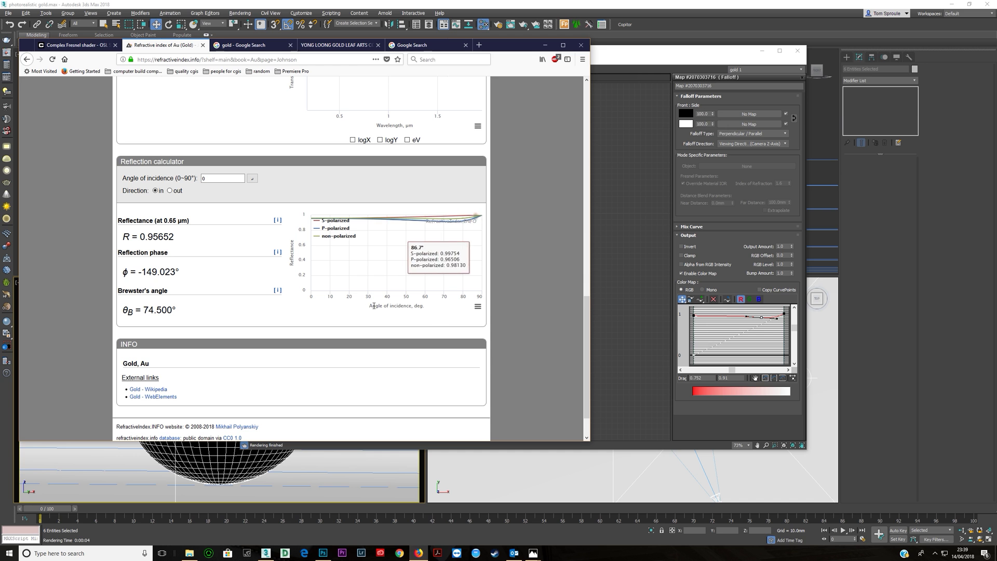
click(741, 299)
click(750, 299)
In Firefox, set gold's wavelength to 0.55 µm and examine the resulting reflectance graph.
key(alt+Tab)
mouse_move(400, 252)
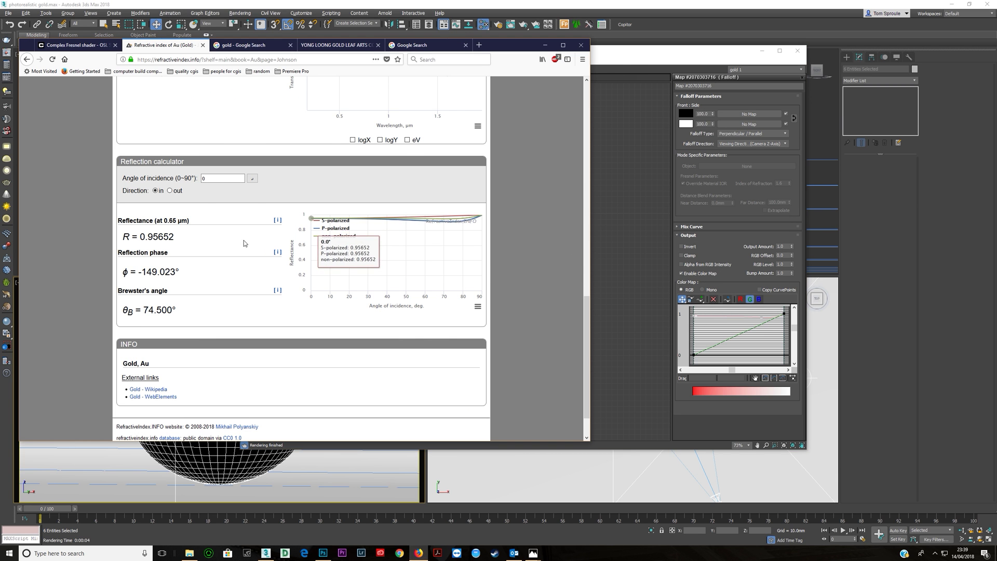
scroll(246, 212, up, 10)
scroll(246, 213, up, 3)
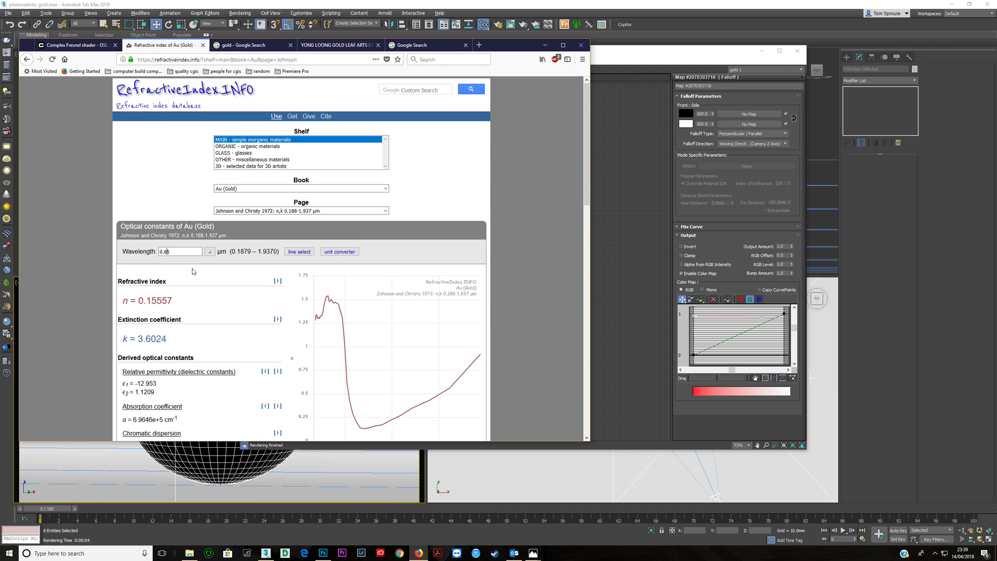
key(BackSpace)
text(5)
scroll(241, 298, down, 10)
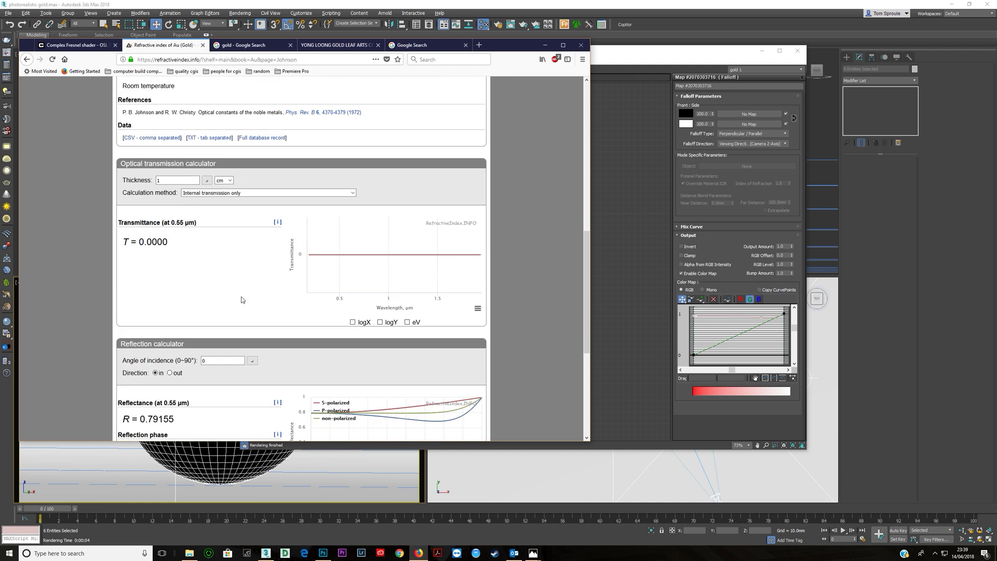
scroll(241, 299, down, 3)
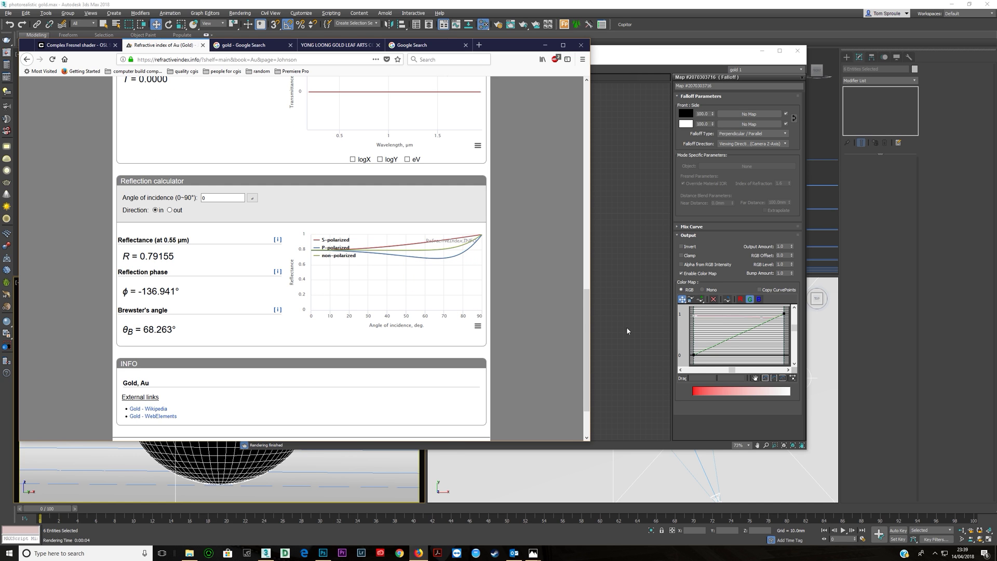
Set the value of the green curve's start point to 0.79 in the Falloff map.
drag(692, 355, 694, 328)
key(alt+Tab)
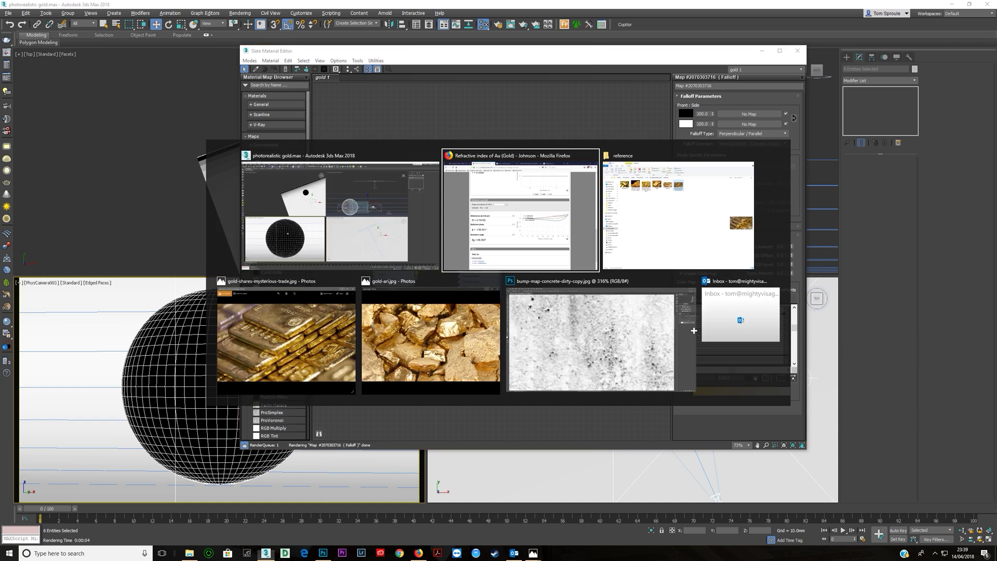
mouse_move(310, 254)
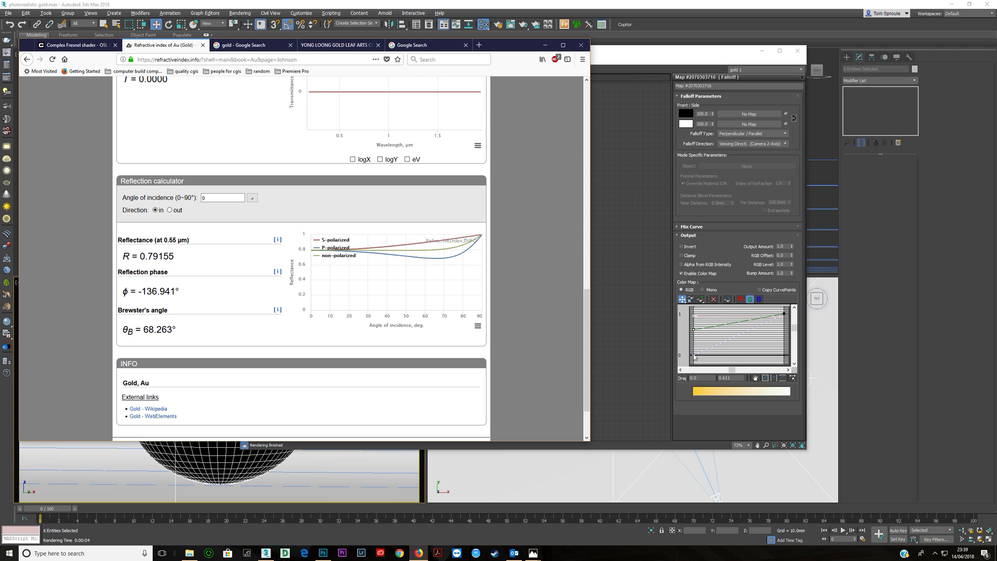
click(765, 383)
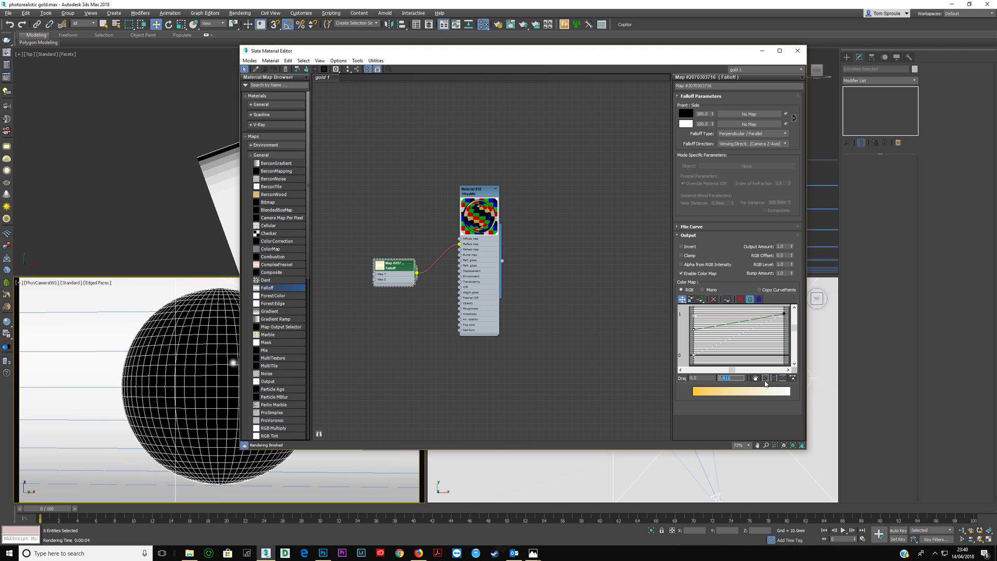
text(0.79)
key(Return)
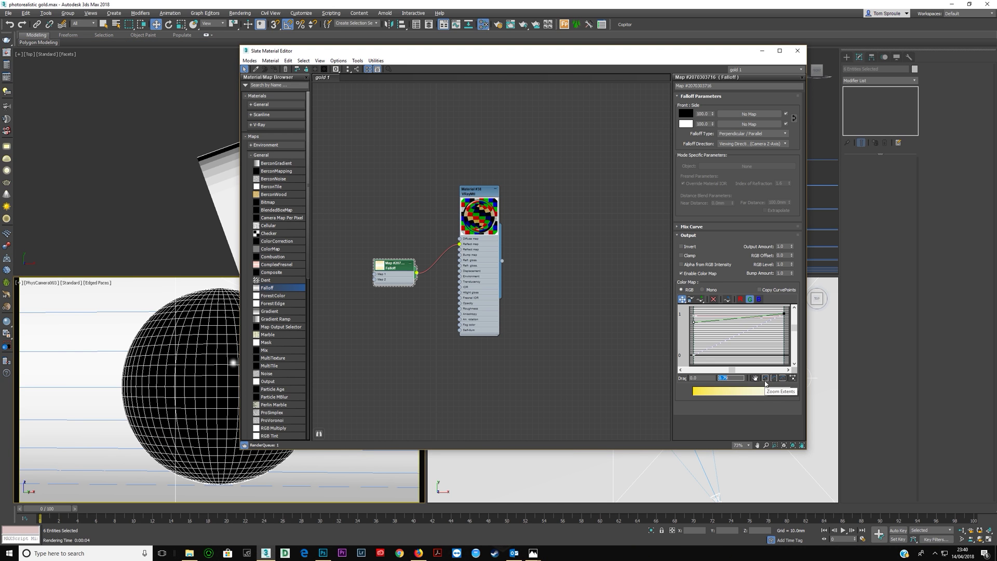
Add a Bezier-Smooth point to the green curve at about 0.75, set its value to 0.68 and adjust its handle.
click(699, 301)
click(761, 317)
right_click(761, 316)
click(774, 330)
drag(772, 316, 778, 316)
double_click(723, 377)
text(0.68)
key(Return)
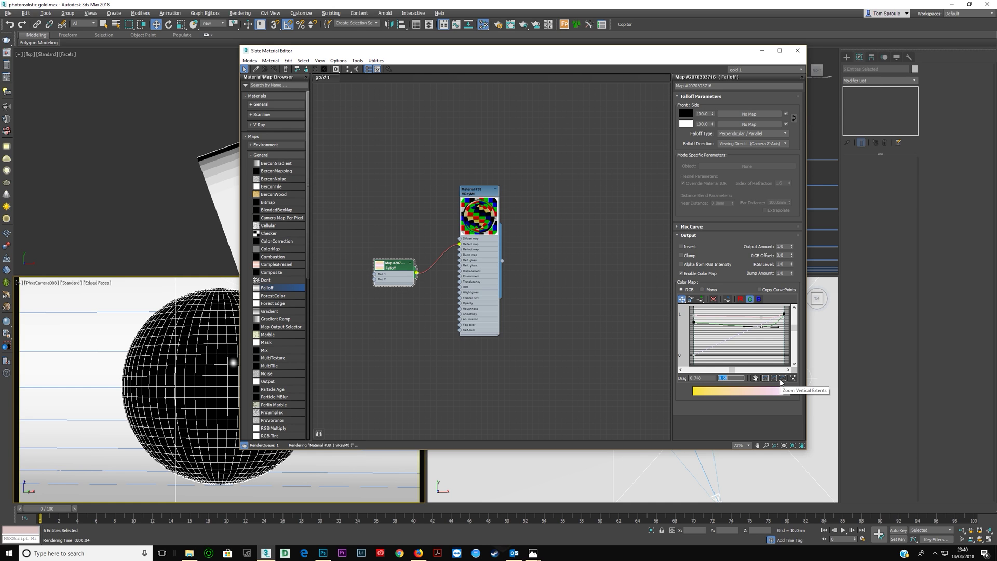
drag(778, 326, 779, 328)
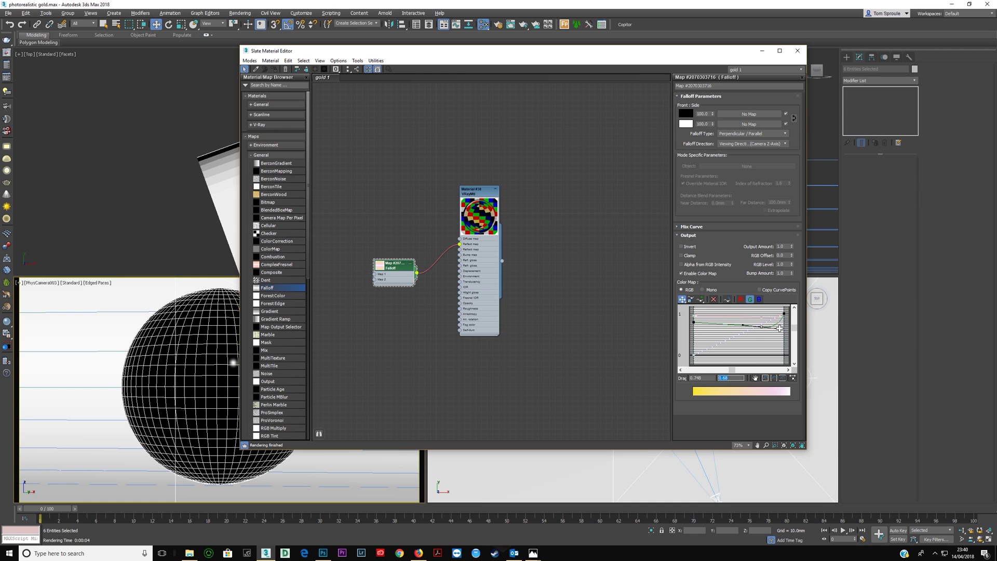
Switch to Firefox, set gold's wavelength to 0.45 µm and bring up its reflectance graph.
key(alt+Tab)
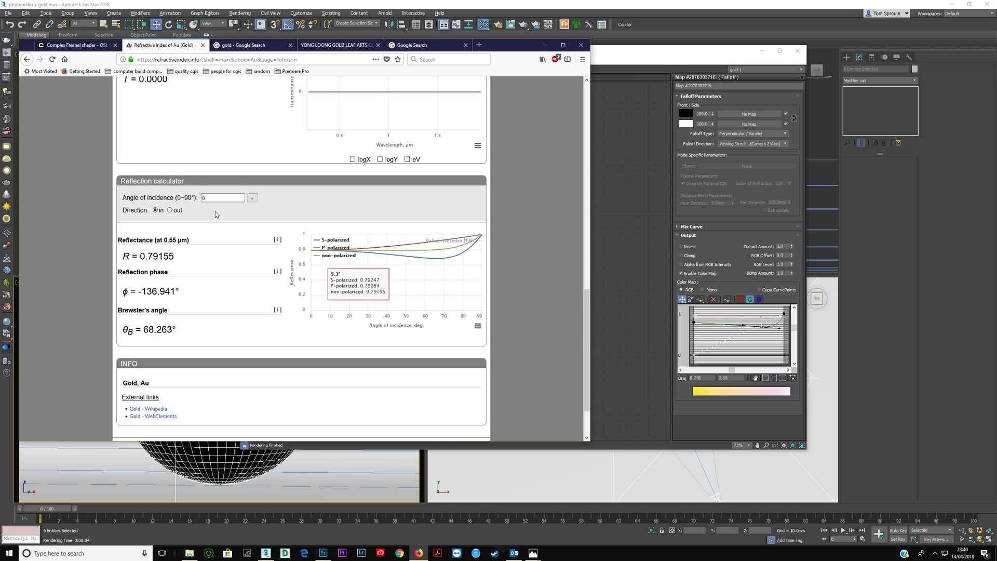
scroll(216, 214, up, 15)
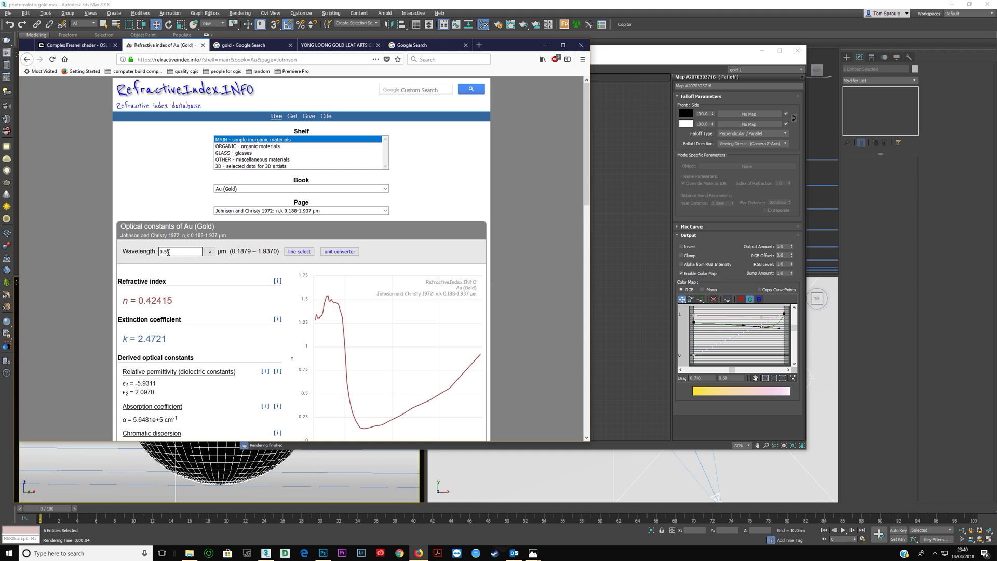
text(4)
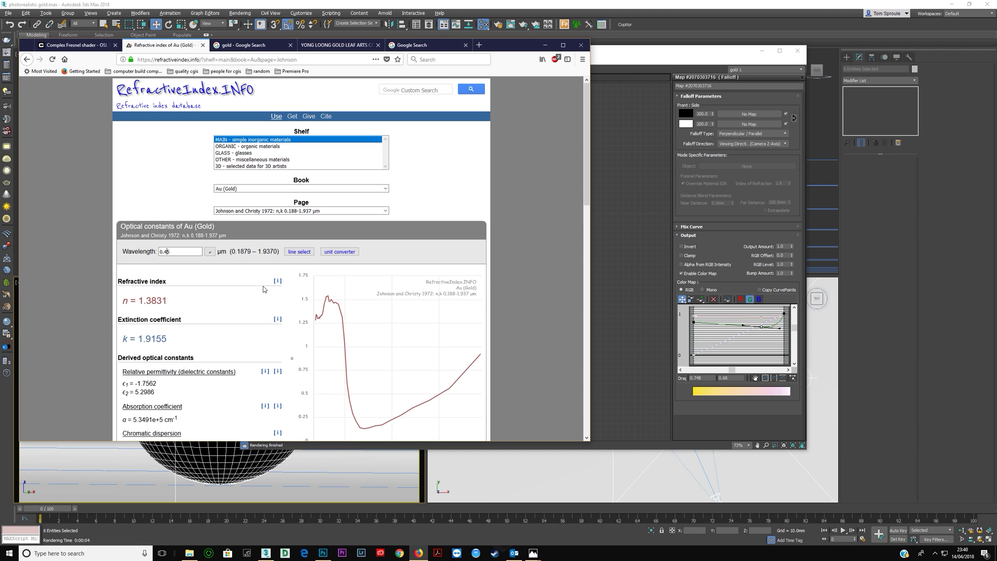
scroll(264, 290, down, 15)
scroll(263, 289, down, 2)
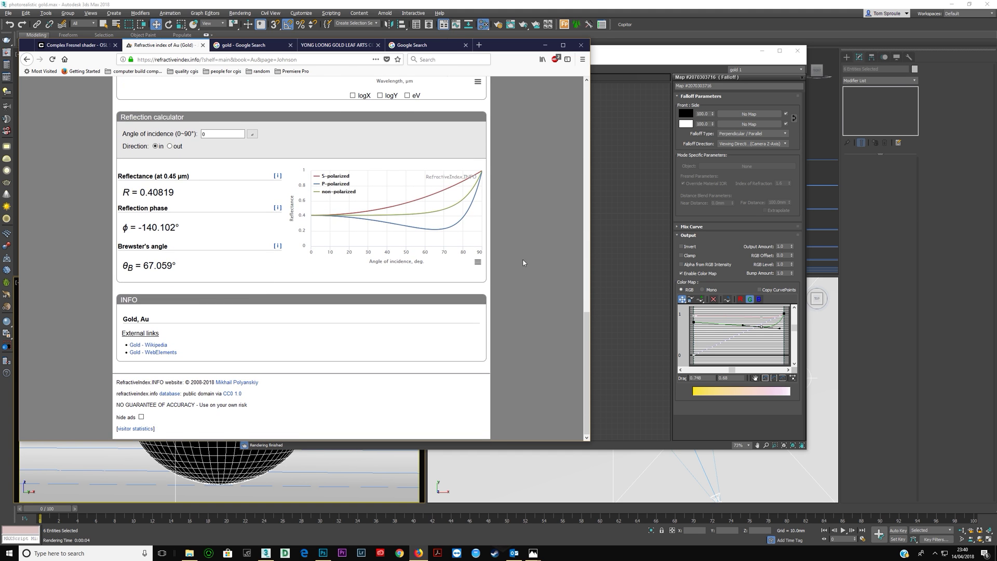
Make the blue curve the only active one in the Falloff map and set its start point's value to 0.4.
click(749, 301)
click(758, 299)
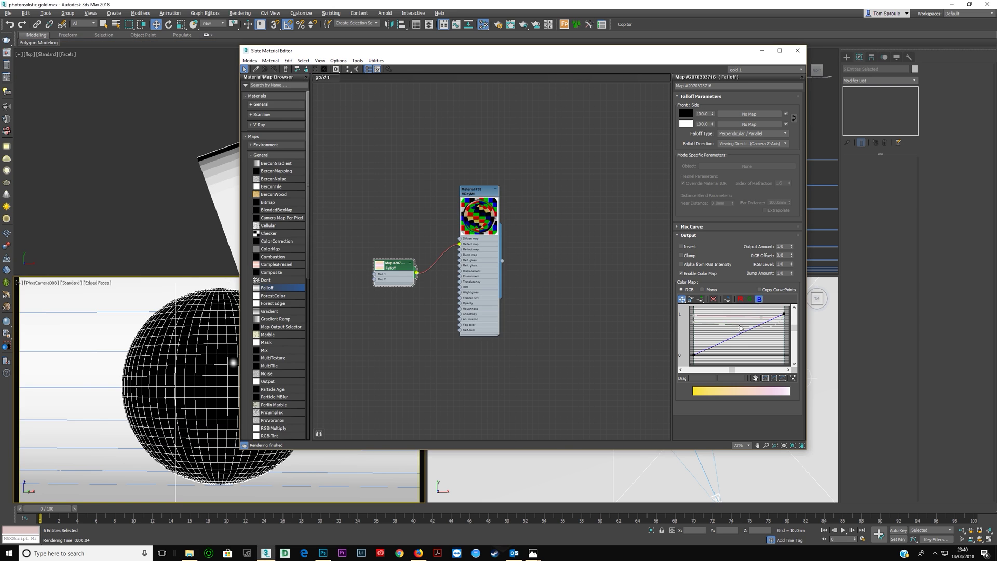
key(alt+Tab)
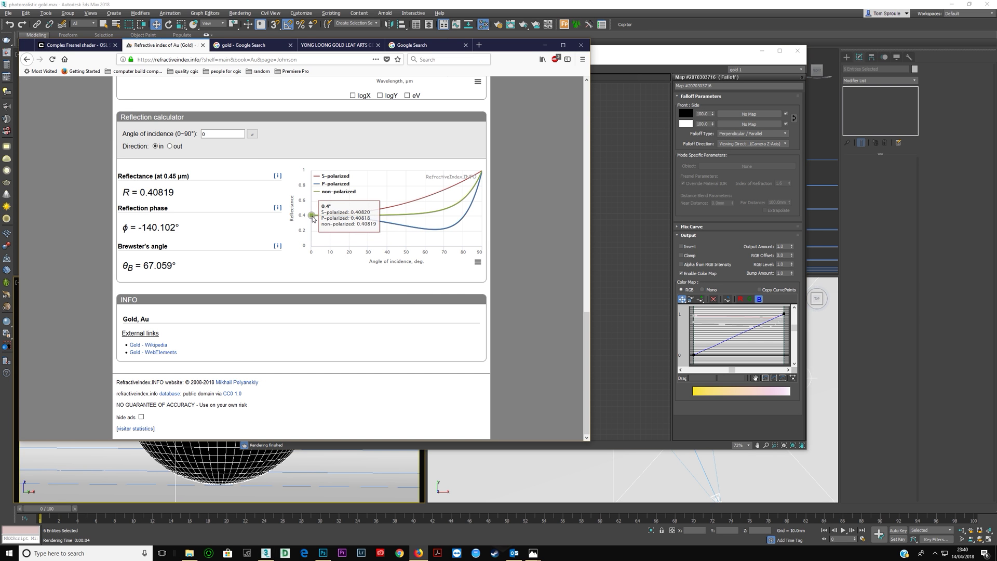
mouse_move(436, 235)
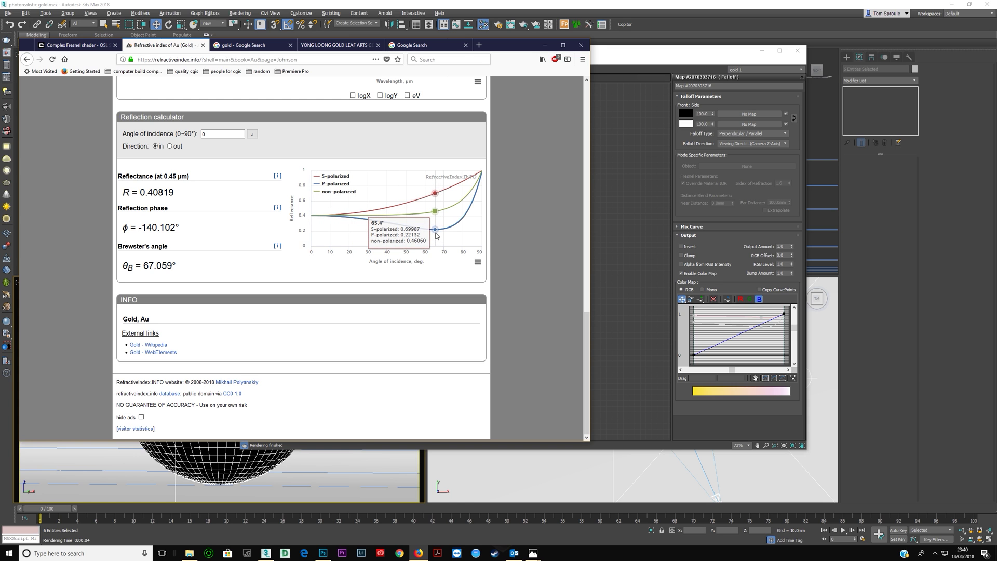
click(693, 355)
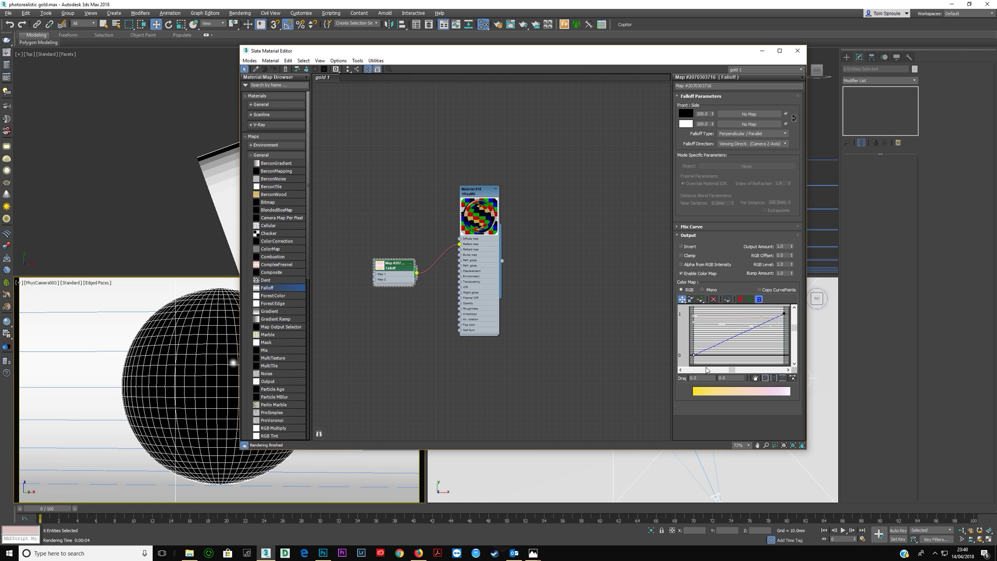
click(721, 378)
text(0.4)
key(Return)
Add a Bezier-Smooth point to the blue curve at about 0.83, set its value to 0.22 and adjust its handle.
click(700, 299)
drag(759, 321, 768, 338)
right_click(768, 339)
double_click(723, 377)
text(0.22)
key(Return)
right_click(768, 347)
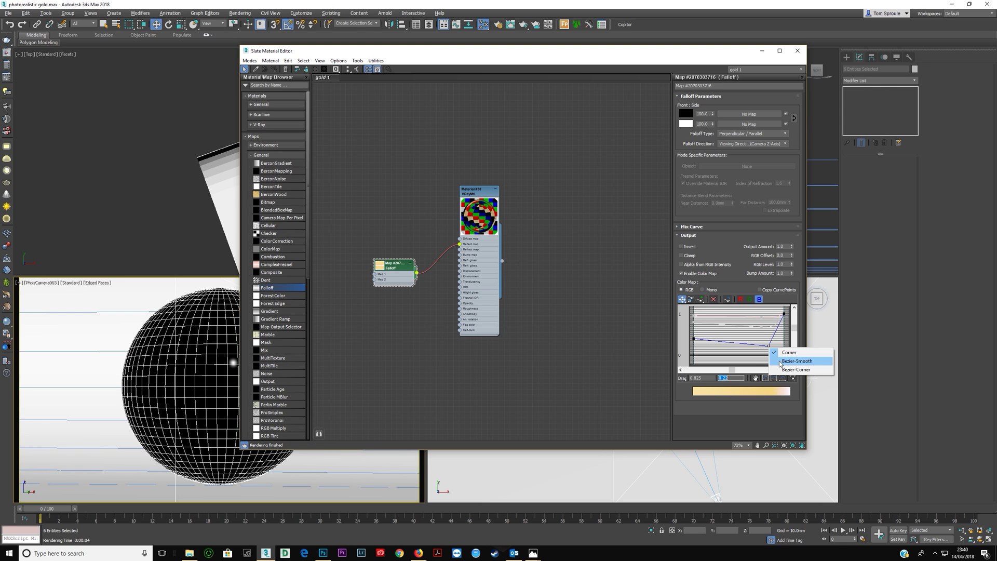
click(794, 361)
mouse_move(780, 348)
mouse_down()
mouse_move(770, 347)
mouse_move(780, 349)
mouse_up()
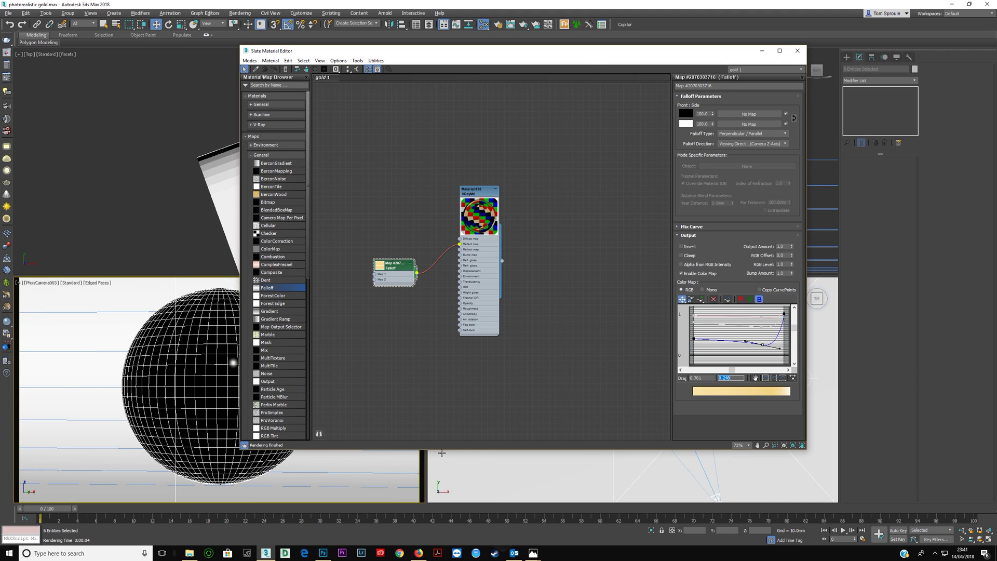
Check gold's P-polarized reflectance dip in Firefox, return to 3ds Max and refine the handle of the blue curve's middle point.
key(alt+Tab)
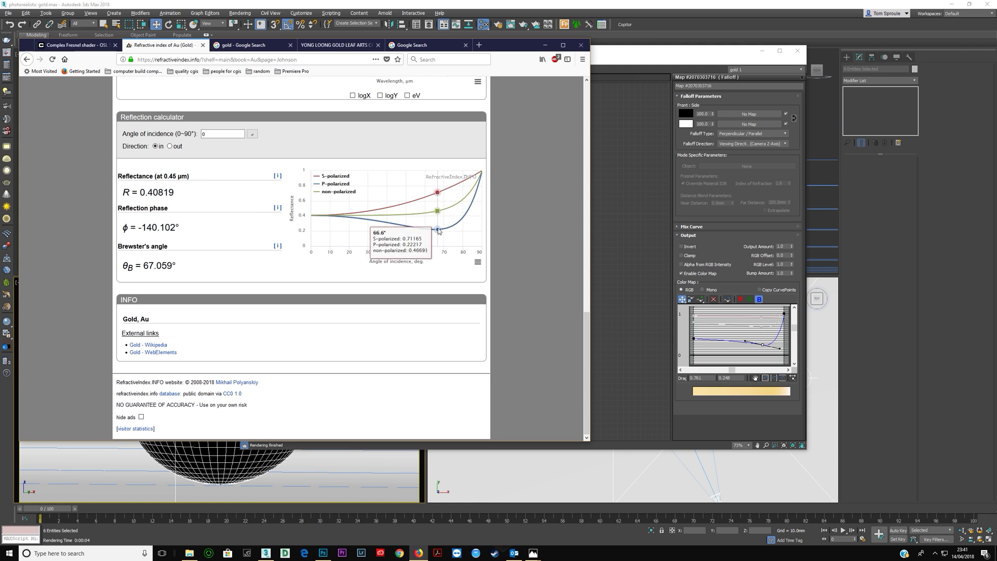
key(alt+Tab)
drag(764, 349, 774, 350)
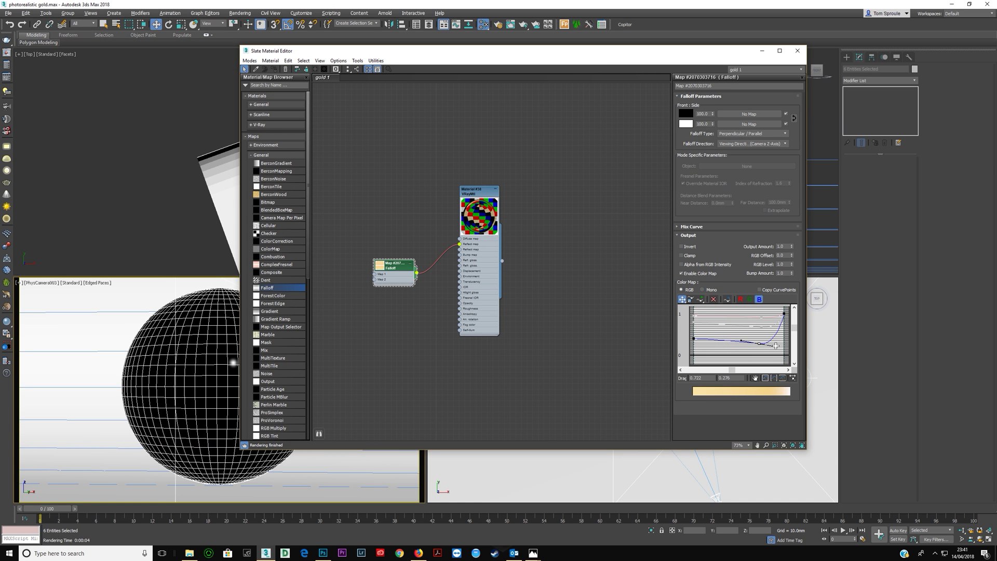
Set the V-Ray material's reflection glossiness to 0.7 and move the Falloff node up level with its reflection input.
click(488, 270)
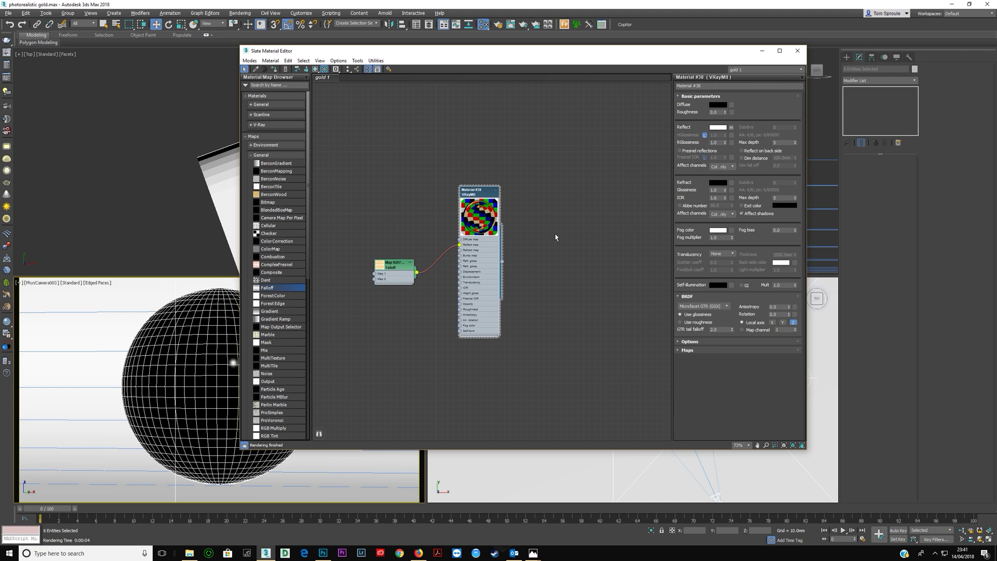
double_click(715, 142)
text(0.7)
key(Return)
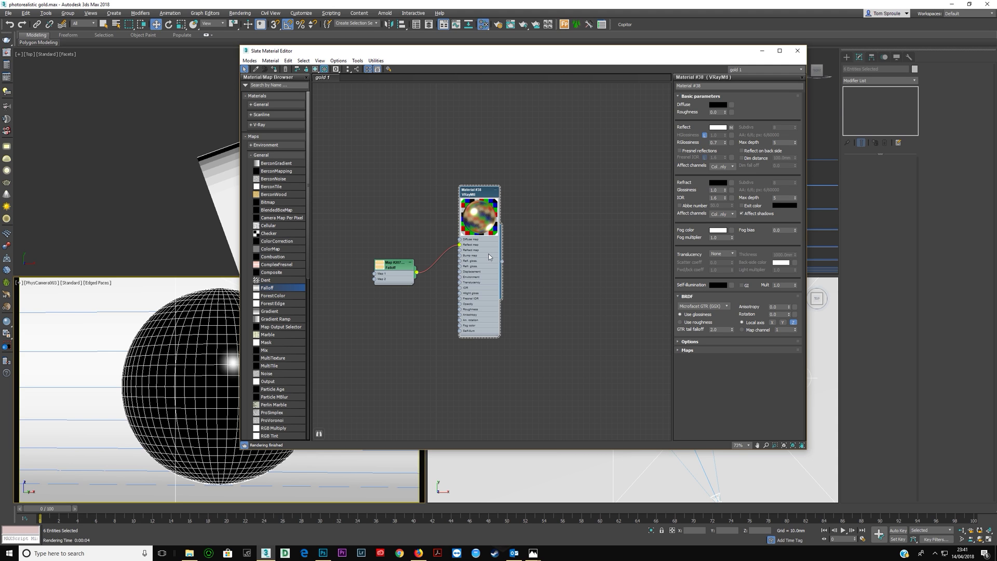
drag(397, 280, 397, 252)
right_click(185, 295)
click(180, 312)
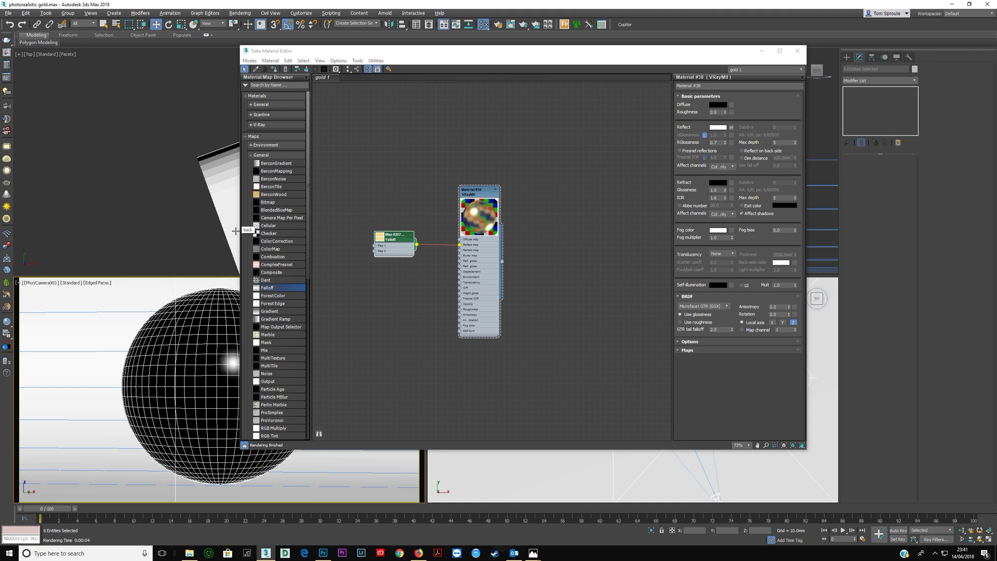
Reactivate the red and green curves in the Falloff map, extend the blue point's handle slightly and move the material editor off the camera view.
double_click(400, 252)
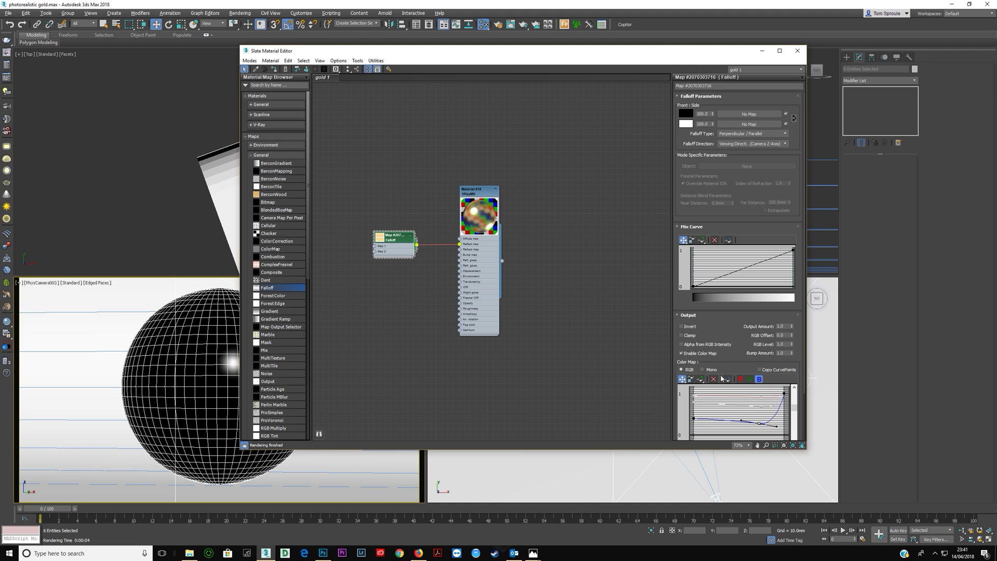
click(750, 379)
click(740, 379)
drag(776, 426, 780, 428)
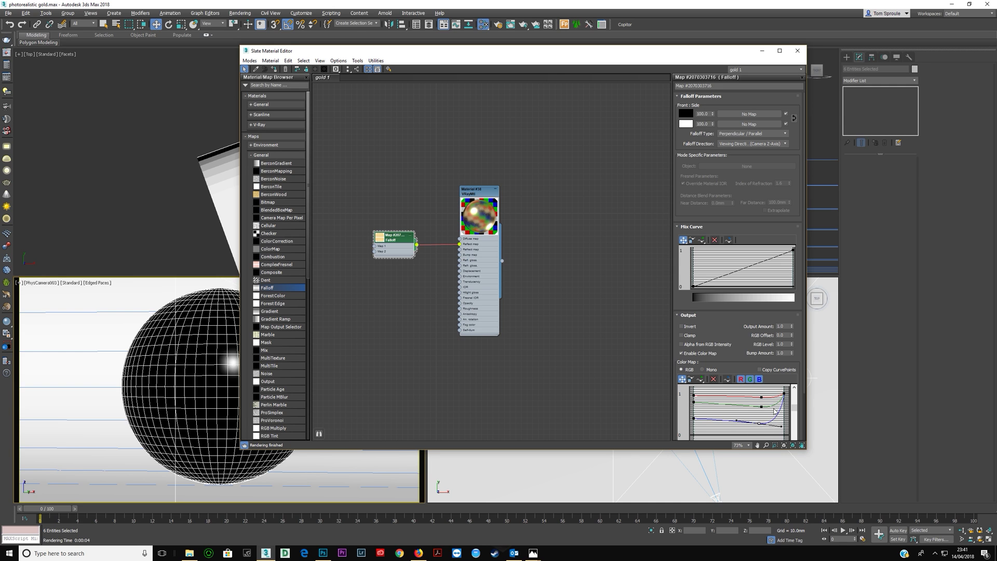
right_click(184, 307)
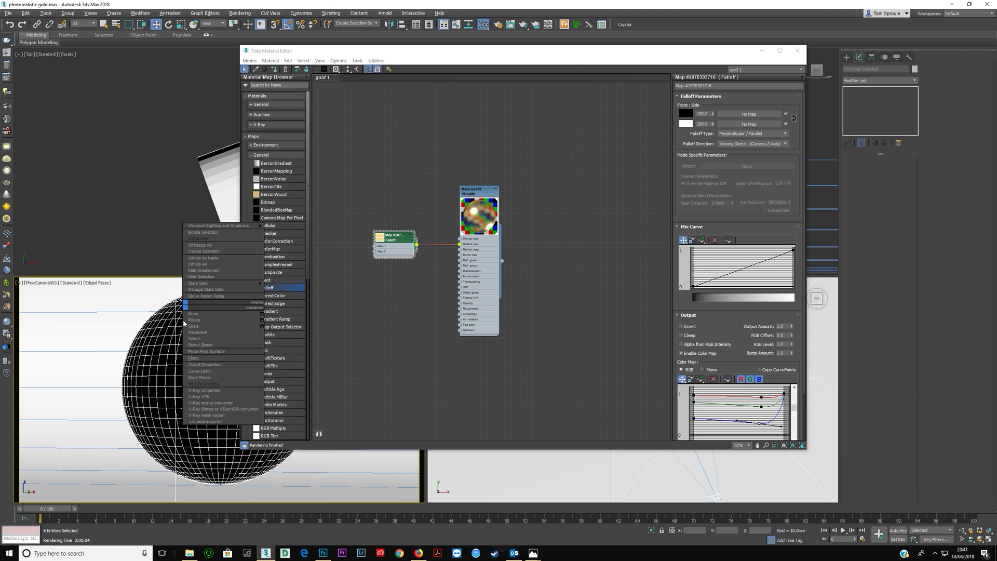
drag(573, 58, 721, 75)
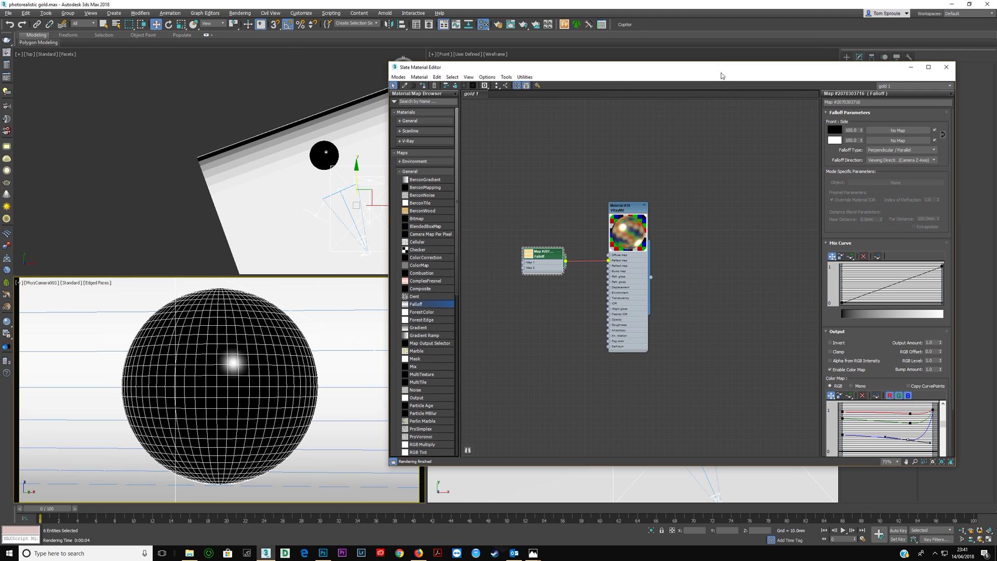
Try the Phong, Blinn and Ward BRDF types on the V-Ray material and return to Microfacet GTR (GGX).
double_click(632, 284)
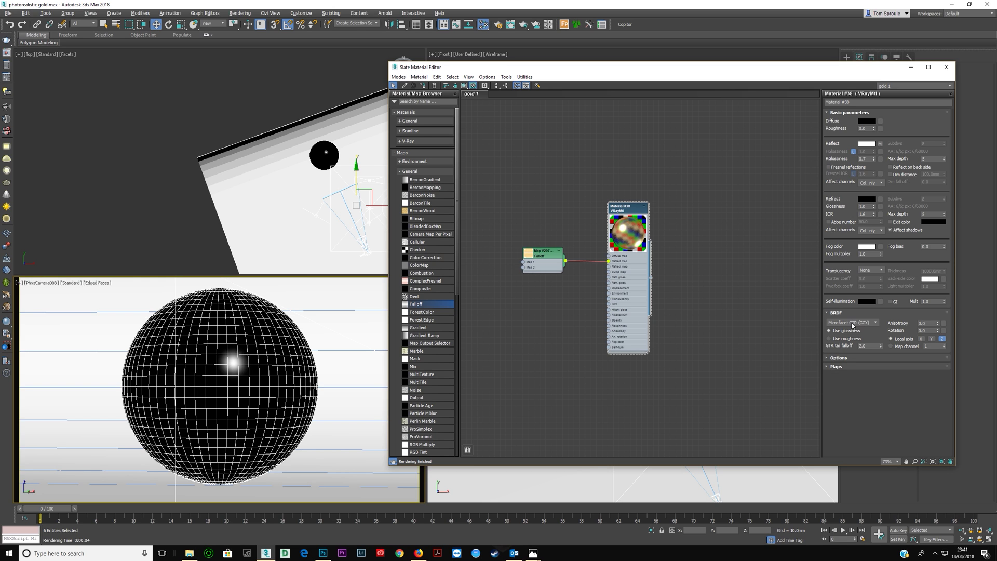
click(872, 327)
click(870, 326)
click(835, 322)
click(840, 341)
click(848, 323)
click(839, 330)
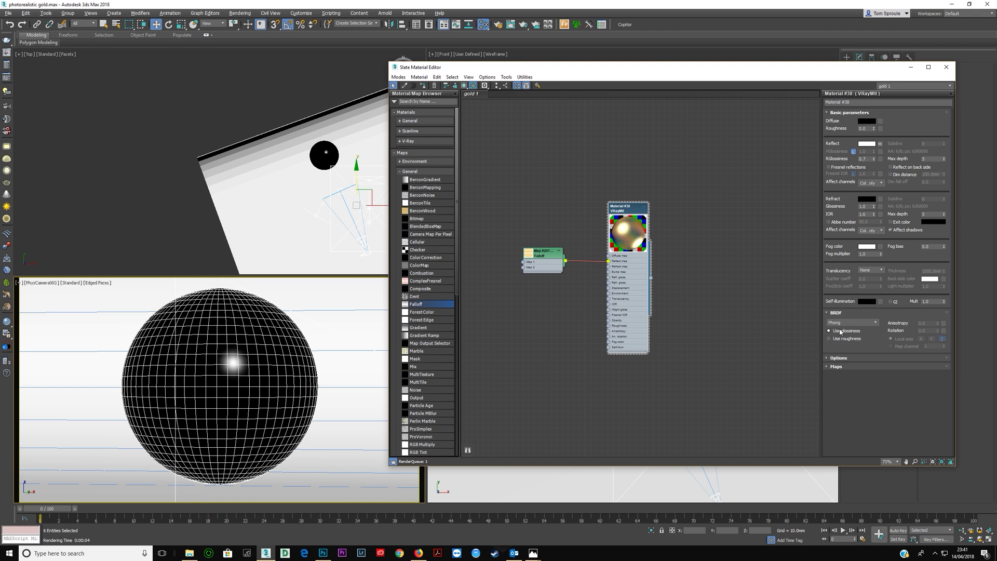
click(851, 323)
click(844, 335)
click(848, 322)
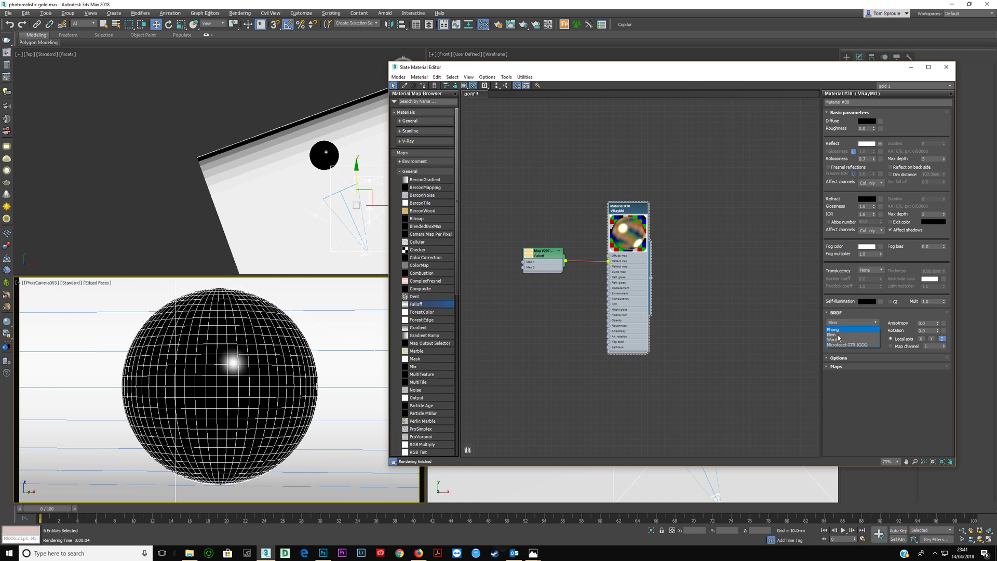
click(835, 341)
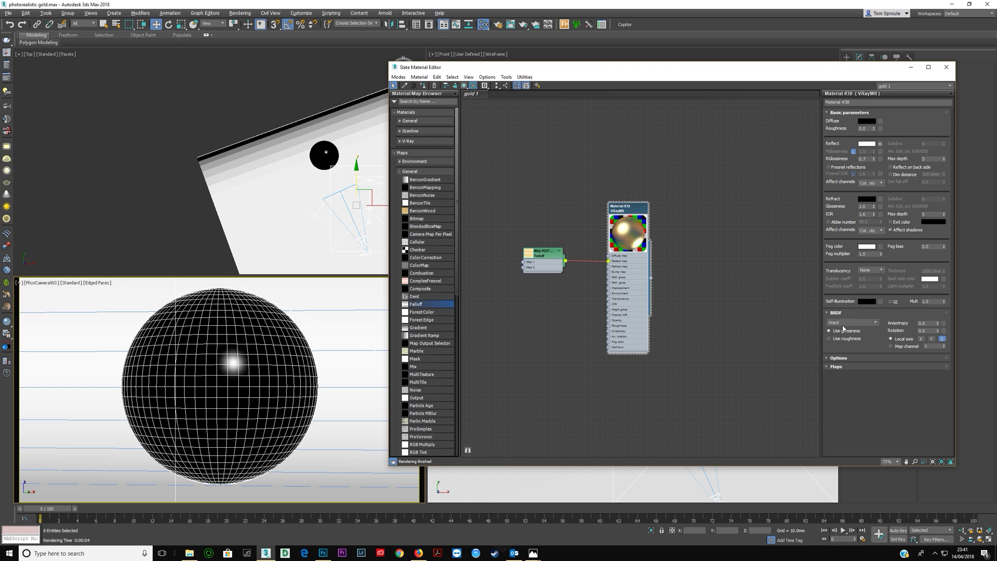
click(848, 323)
click(846, 345)
Open the V-Ray material's preview in its own window and enlarge it.
right_click(618, 236)
click(646, 273)
drag(603, 301, 450, 314)
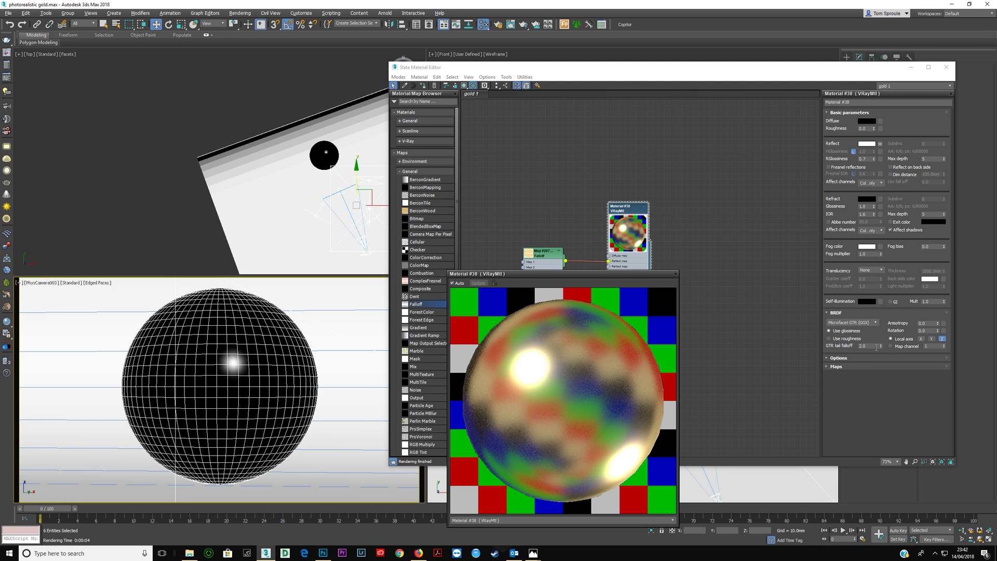
Try GTR tail falloff values of 1.5, 3 and 2 on the V-Ray material and compare the highlights in the preview.
click(863, 346)
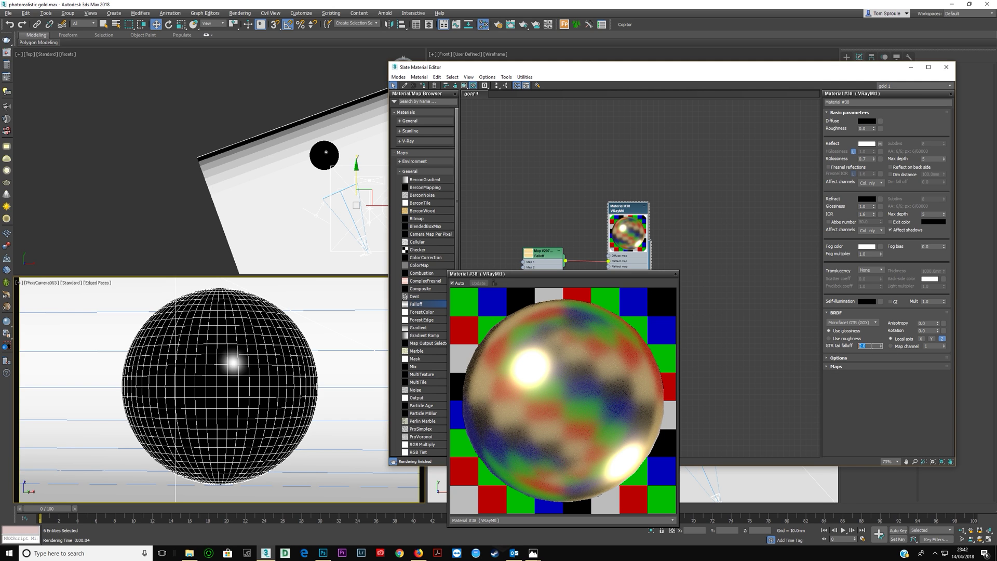
text(1.5)
key(Return)
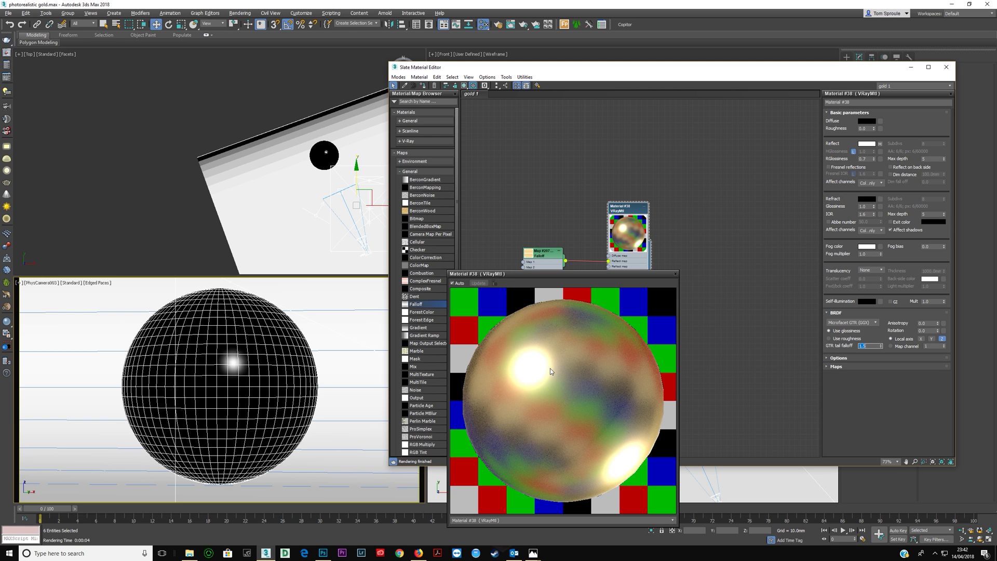
text(3)
key(Return)
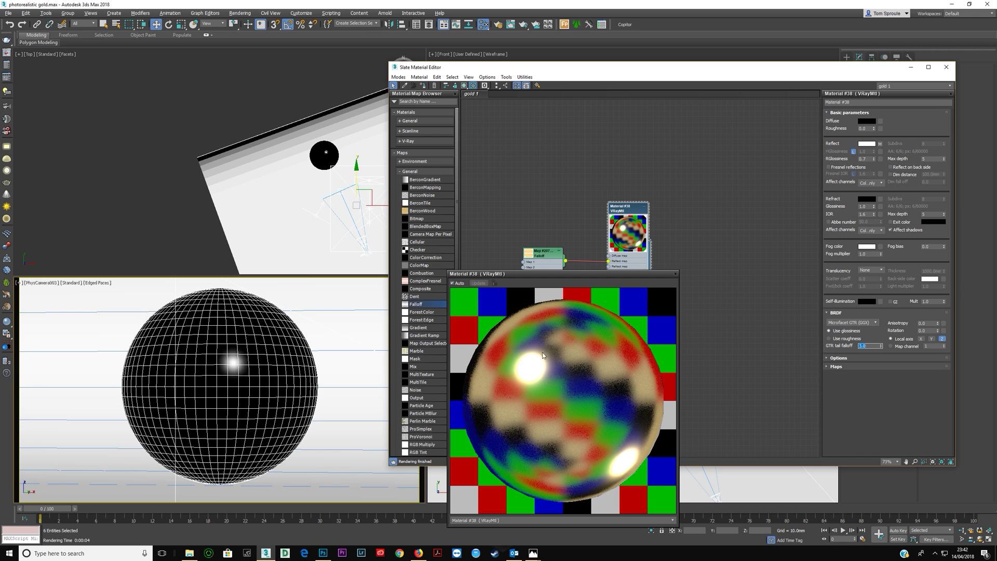
text(2)
key(Return)
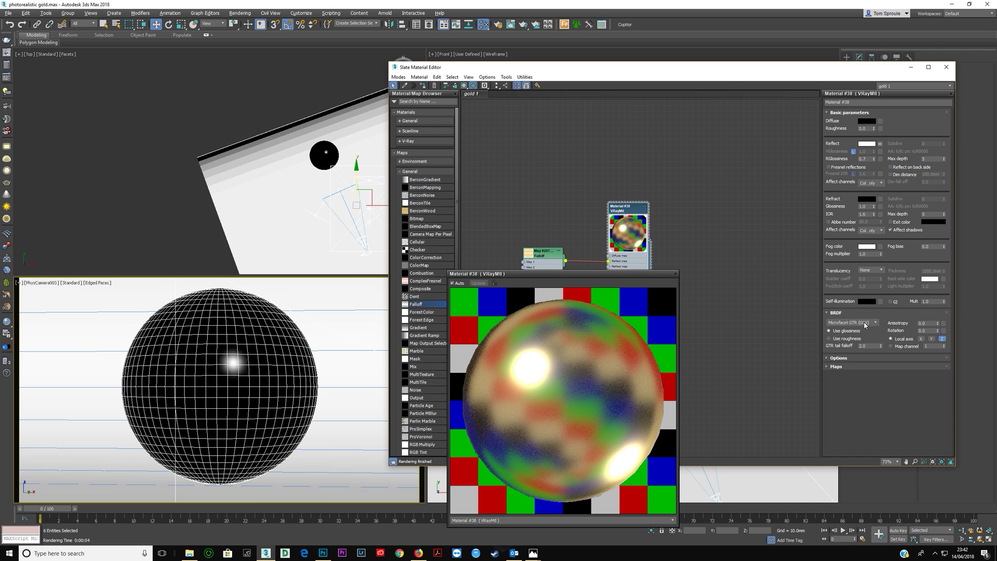
Set the V-Ray material's GTR tail falloff to 3.
drag(871, 346, 818, 352)
text(3)
key(Return)
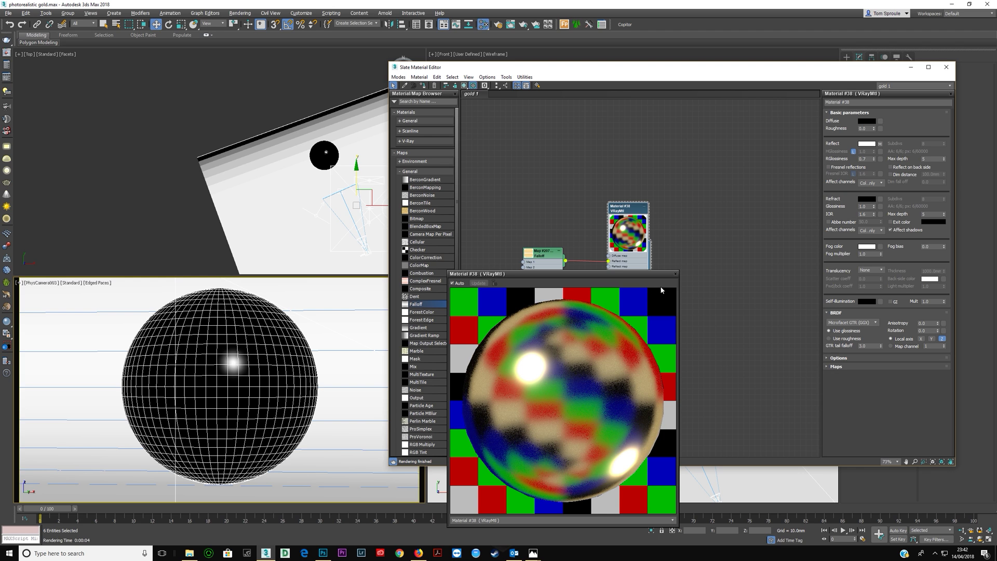
Move the V-Ray material node and the Falloff node up, clear of the enlarged preview.
drag(626, 256, 625, 244)
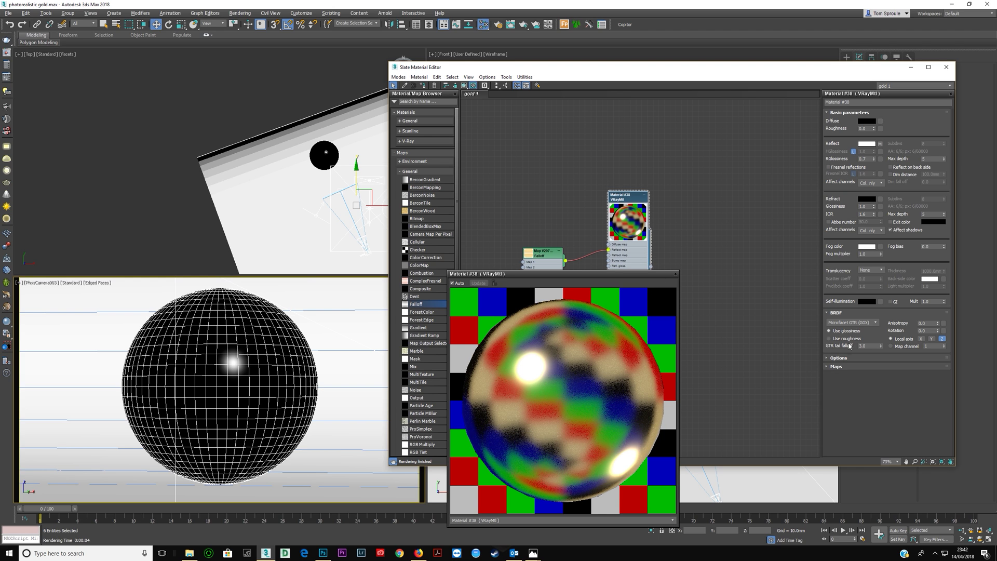
click(852, 322)
click(848, 323)
drag(621, 249, 610, 262)
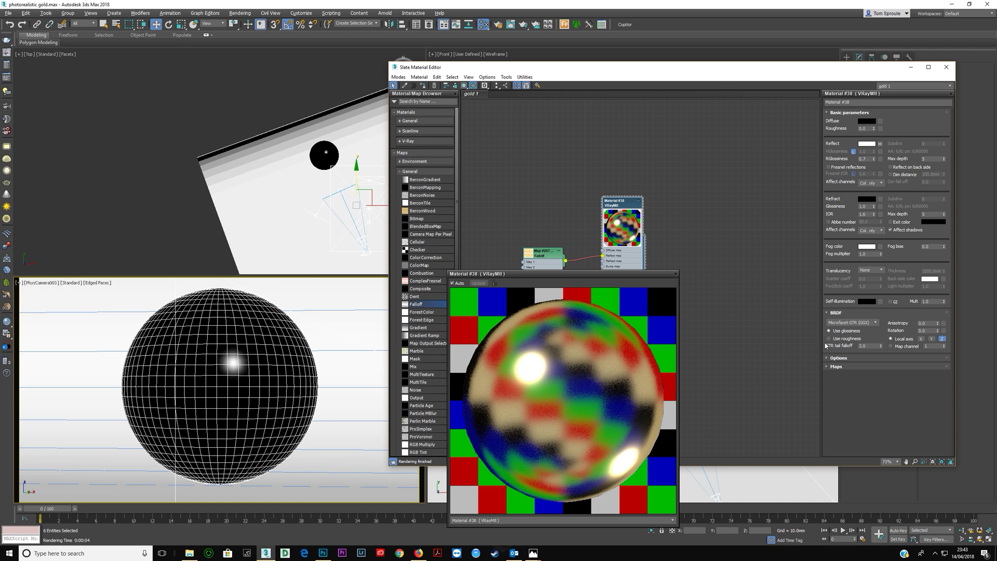
drag(621, 260, 644, 203)
drag(543, 254, 572, 192)
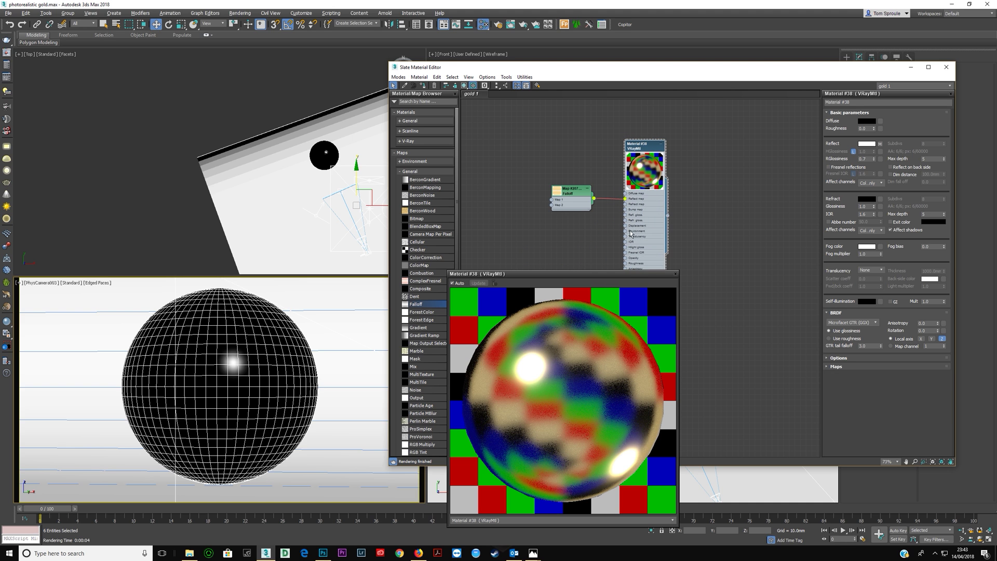
Test-render the gold sphere from the camera view, stop the render early and close the enlarged material preview.
right_click(329, 315)
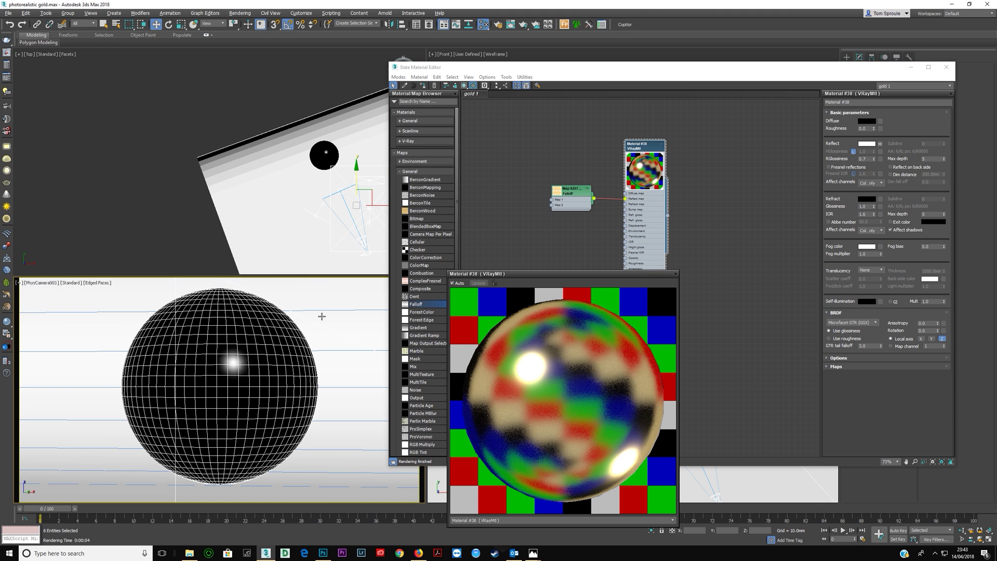
key(shift+q)
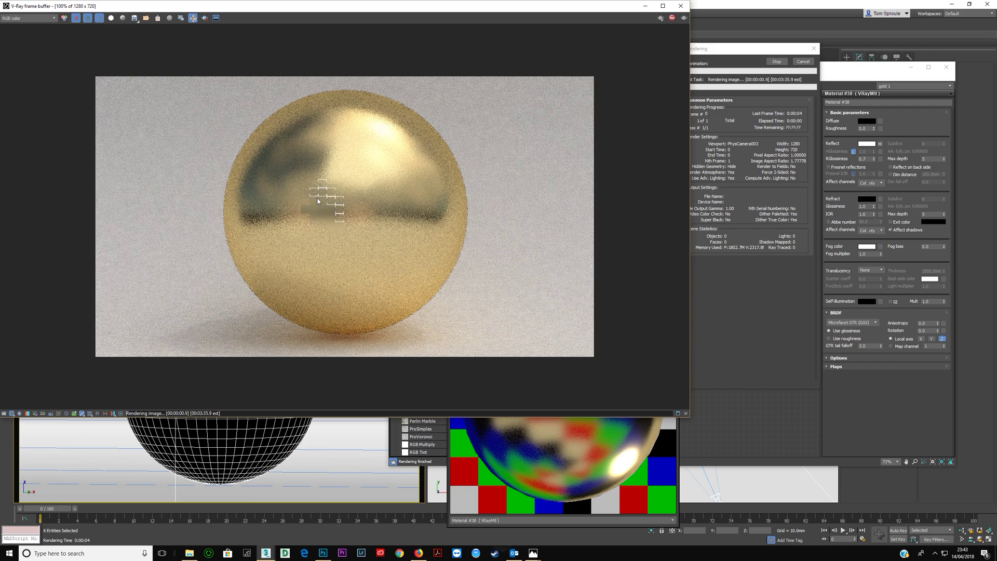
scroll(318, 201, up, 4)
scroll(313, 203, down, 4)
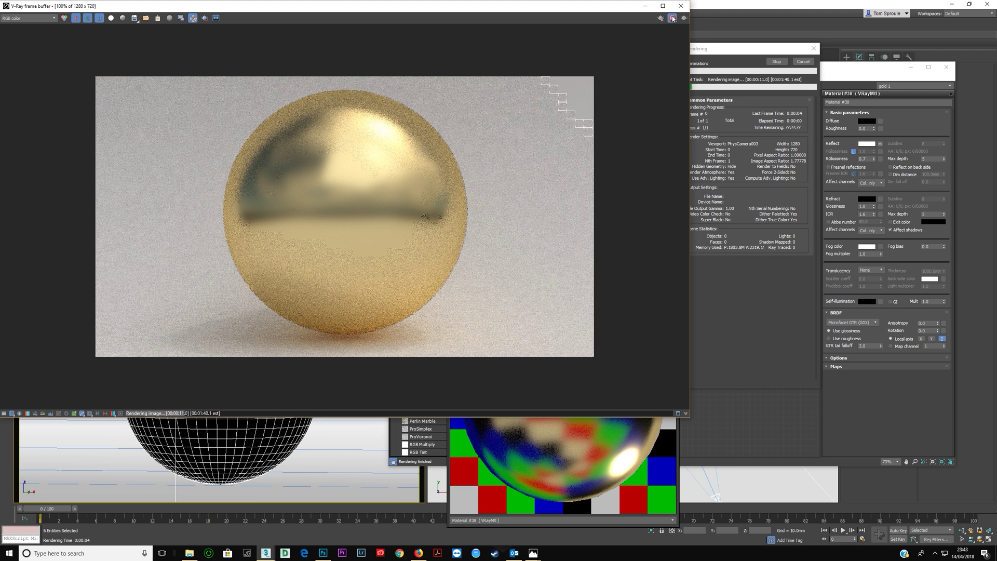
click(698, 100)
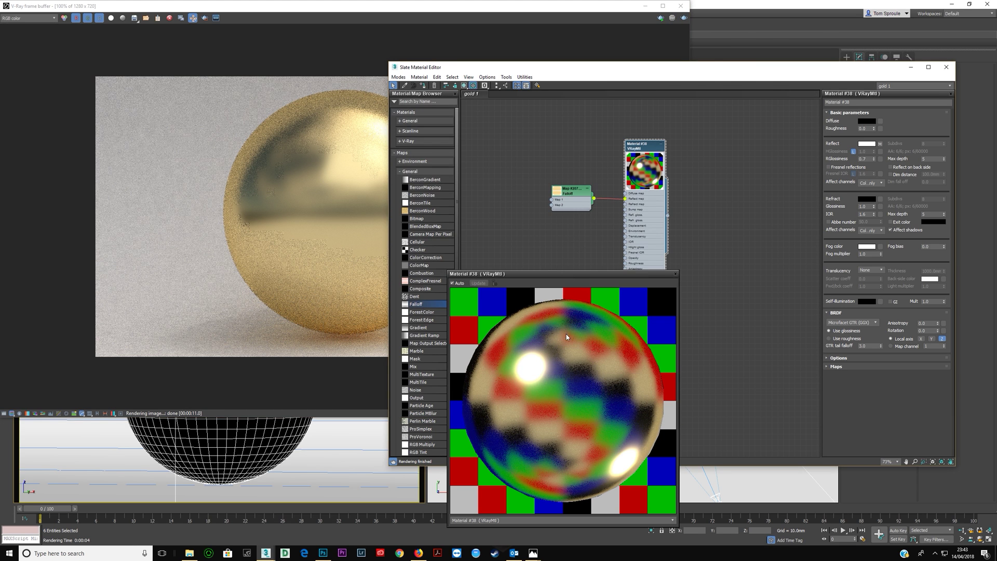
click(675, 274)
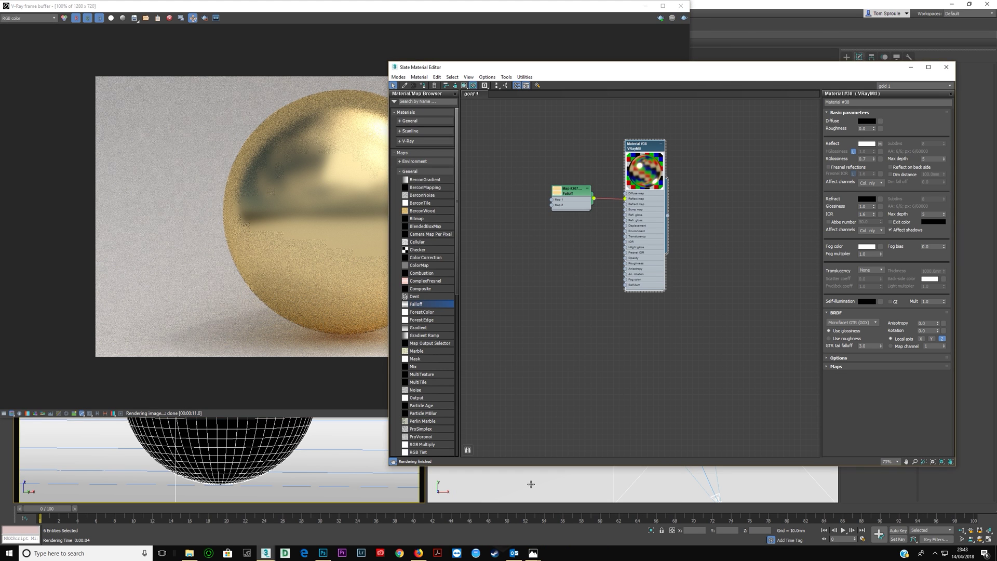
Switch to Firefox and view gold's optical constants for the 2017 25-nm film and 117-nm film data pages.
click(419, 553)
scroll(342, 245, up, 12)
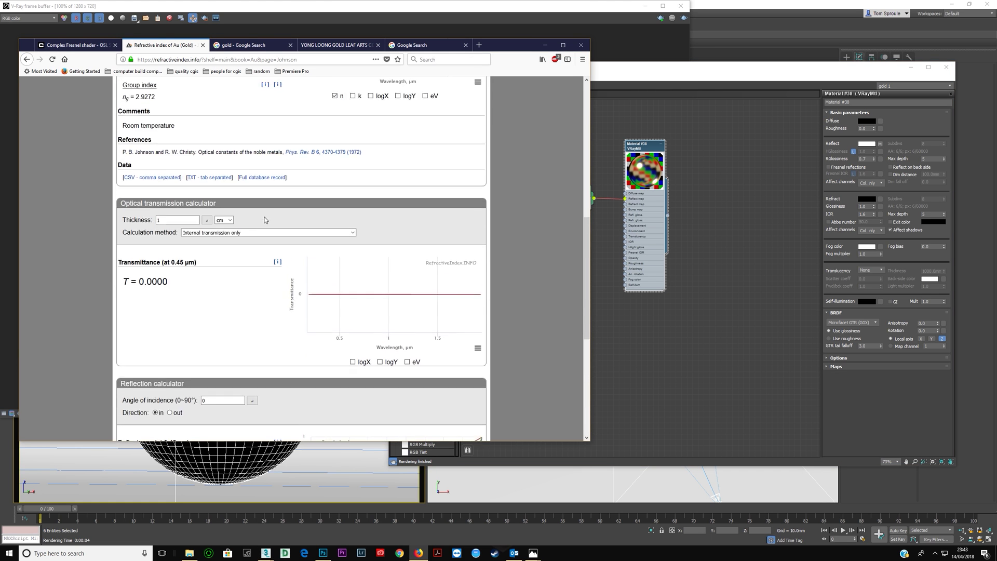
scroll(259, 217, up, 3)
scroll(259, 217, down, 3)
scroll(259, 213, up, 3)
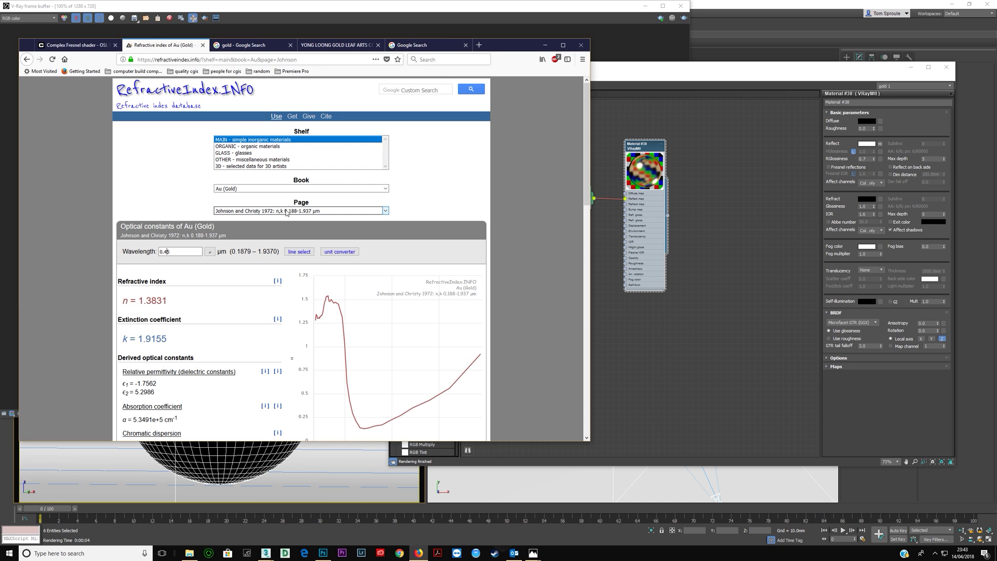
click(285, 211)
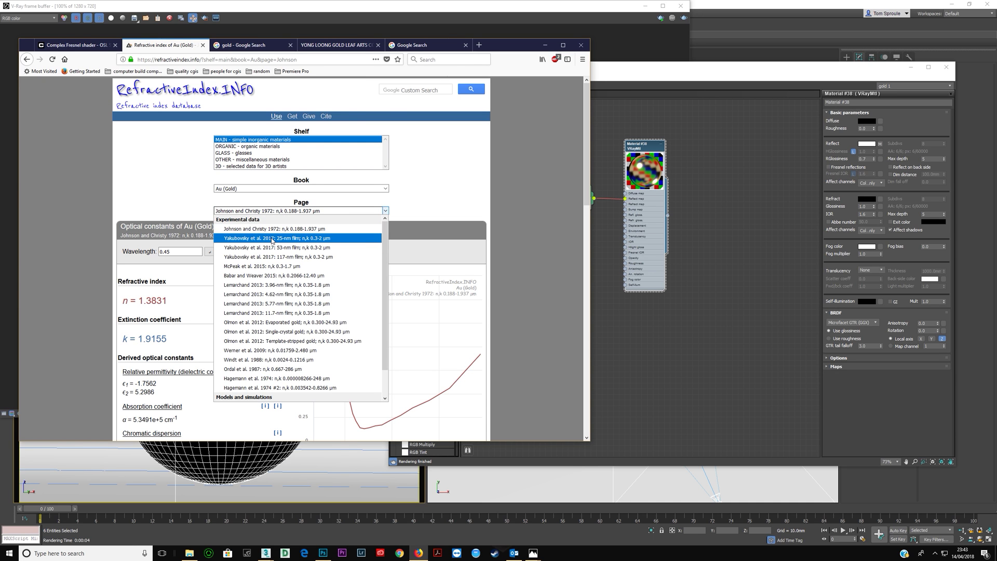
click(272, 239)
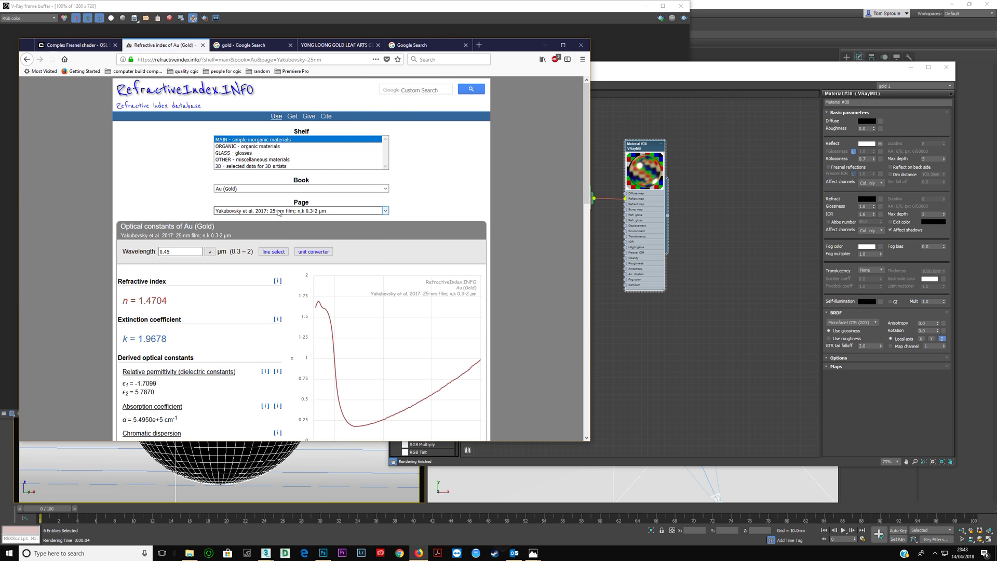
click(279, 211)
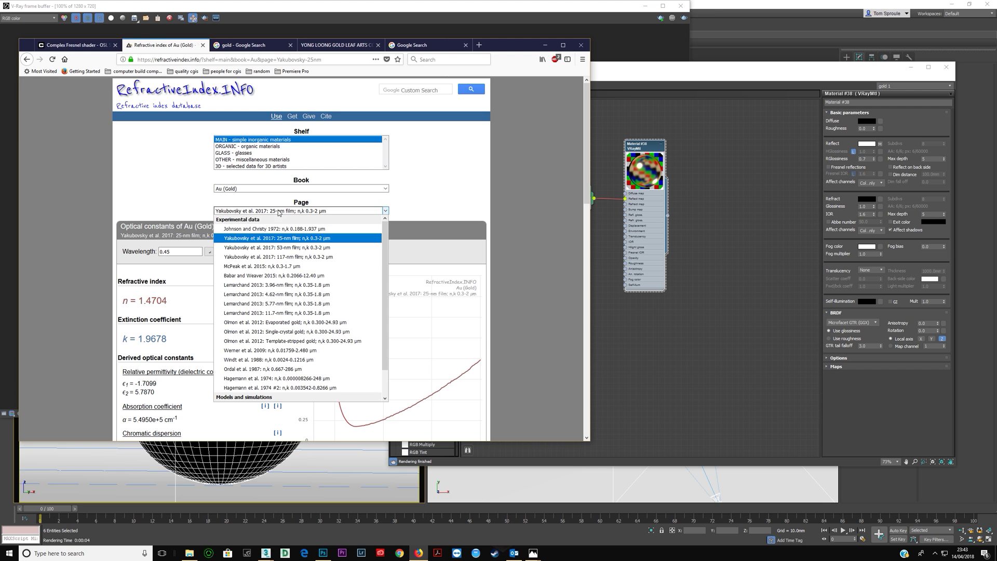
click(281, 258)
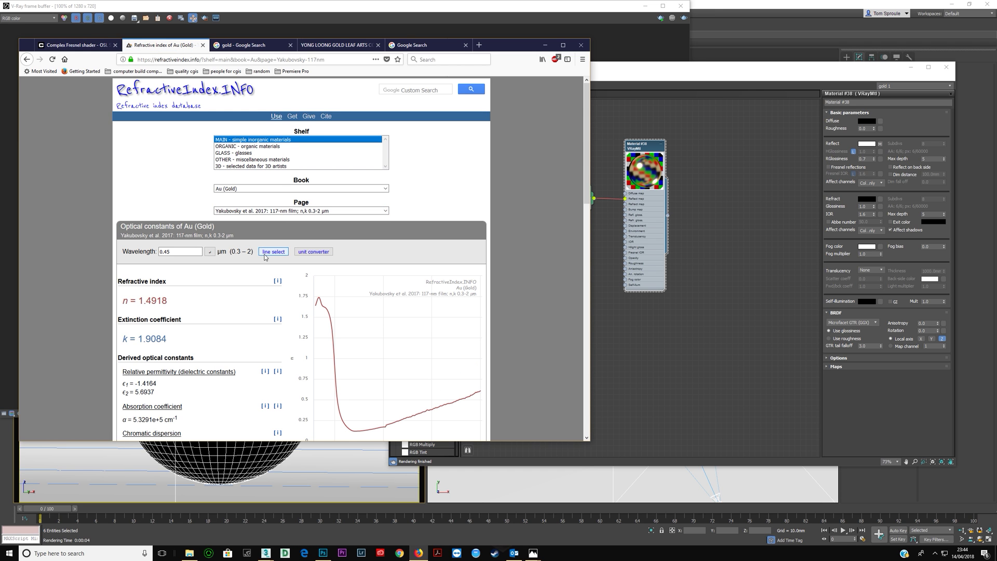
Examine the transmission and reflection calculators for gold's Yakubovsky et al. 2017 117-nm film data.
scroll(265, 257, down, 5)
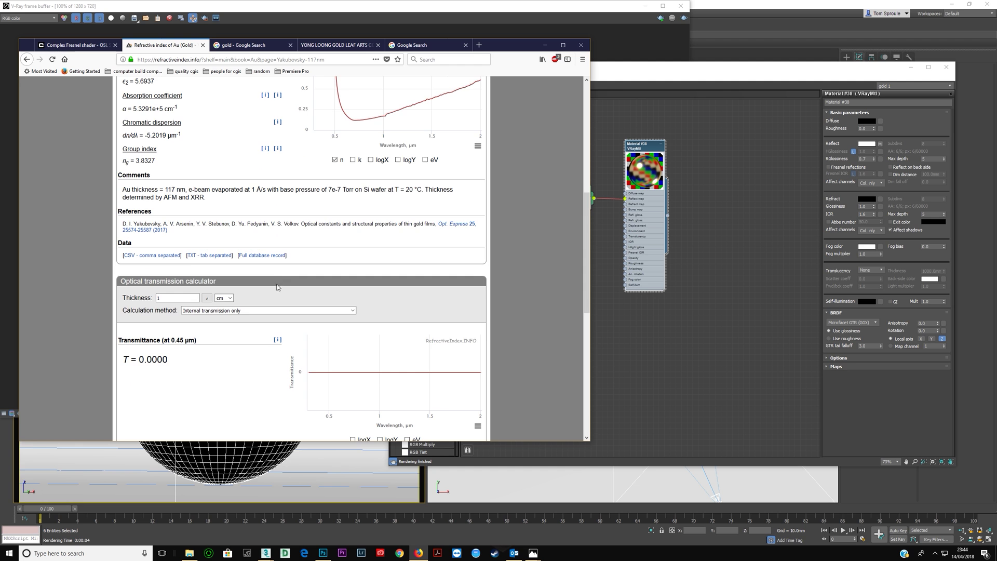
scroll(261, 245, up, 3)
scroll(227, 244, down, 6)
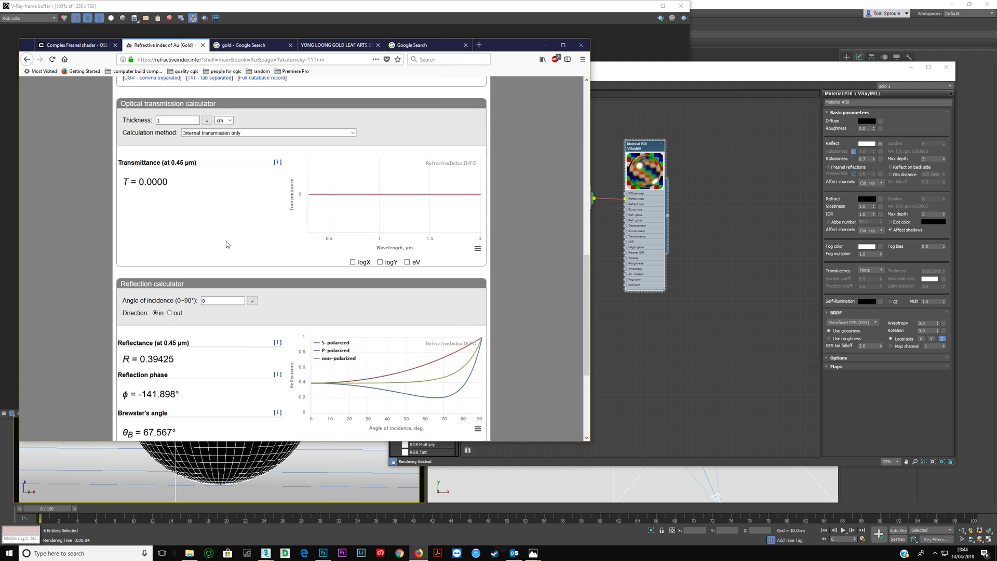
scroll(226, 244, up, 10)
View gold's optical constants for the McPeak et al. 2015 and Johnson and Christy 1972 data pages.
click(258, 211)
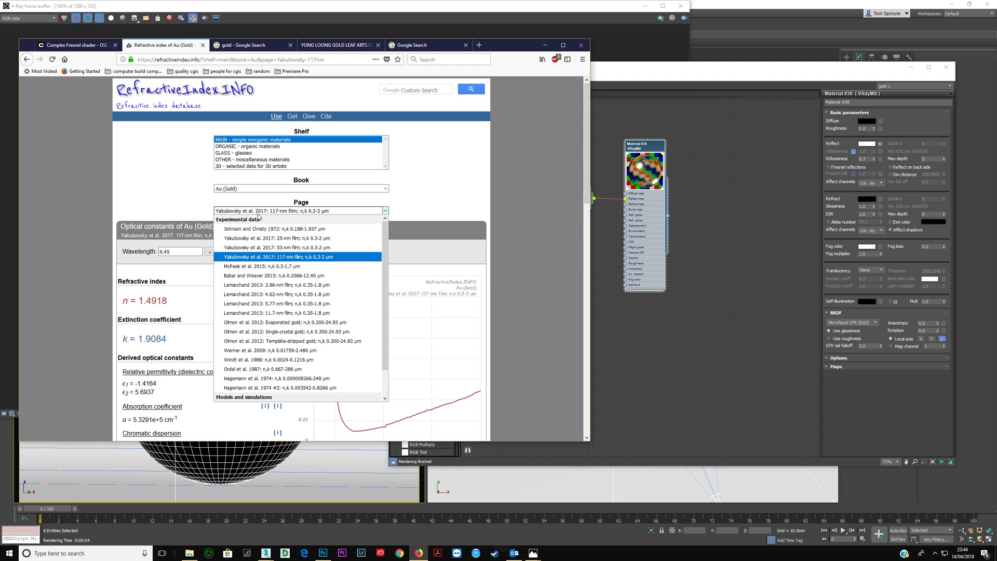
click(269, 266)
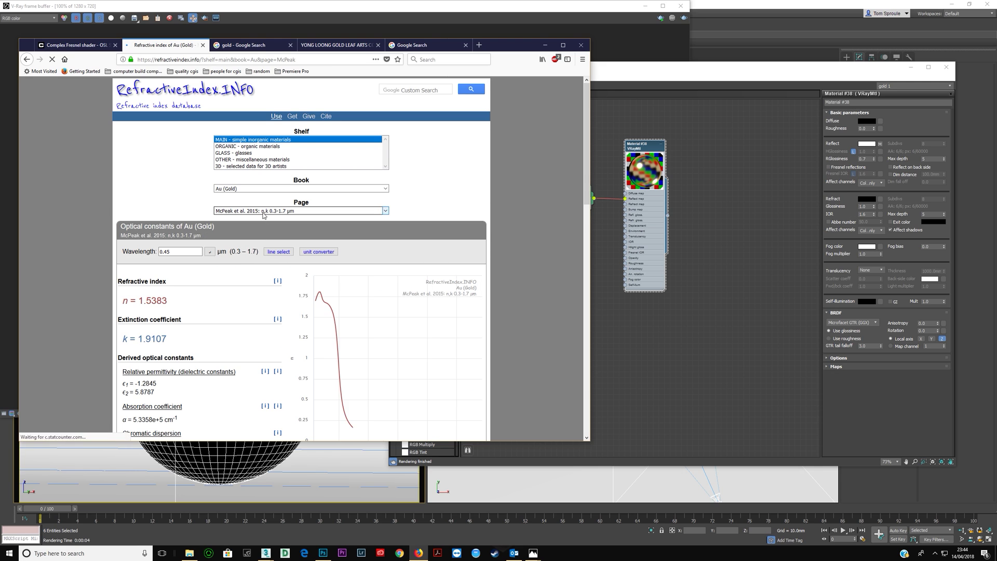
click(263, 211)
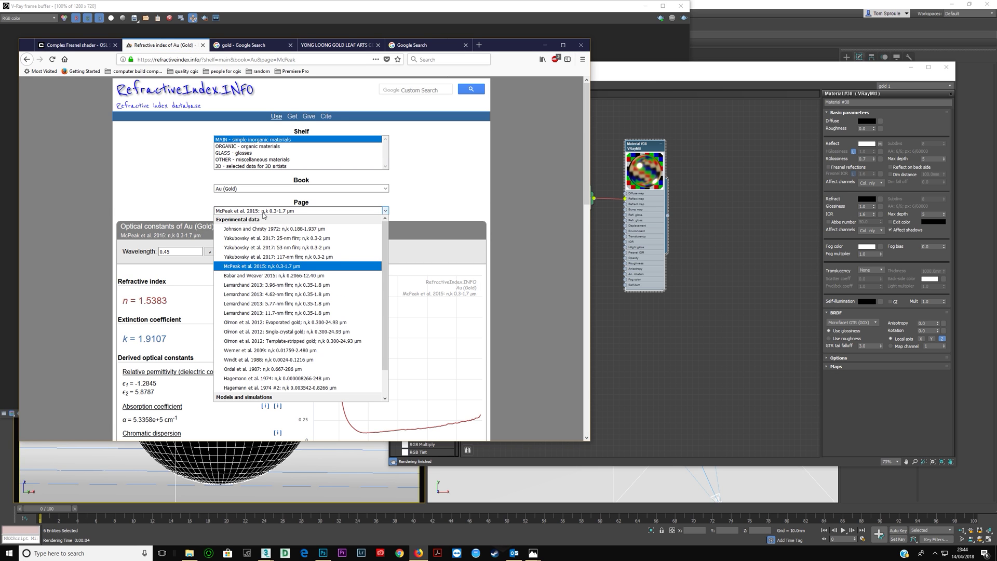
click(265, 228)
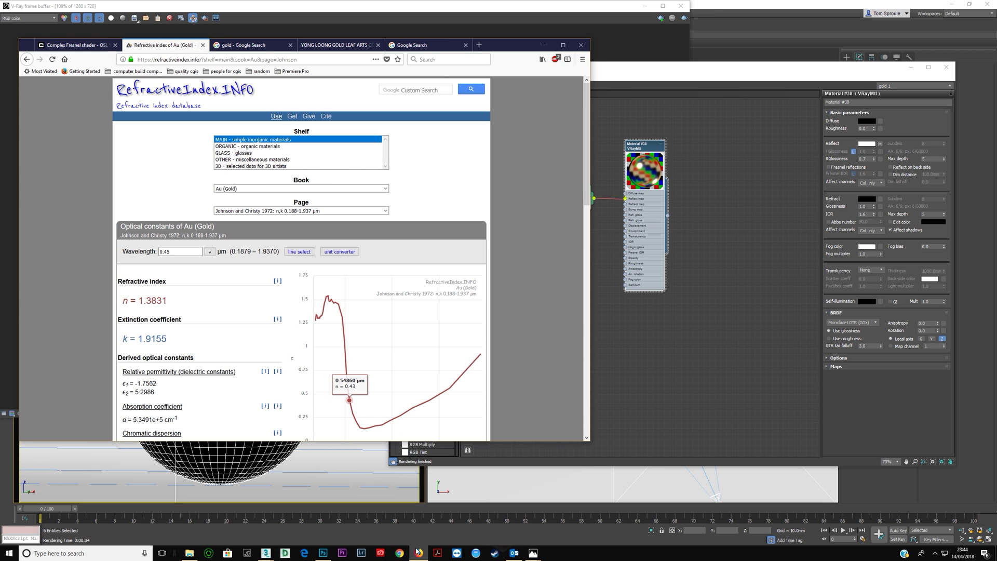
Switch to Photos and compare the colour and reflections of gold in the reference images of nuggets, coins and bars.
mouse_move(537, 556)
click(526, 527)
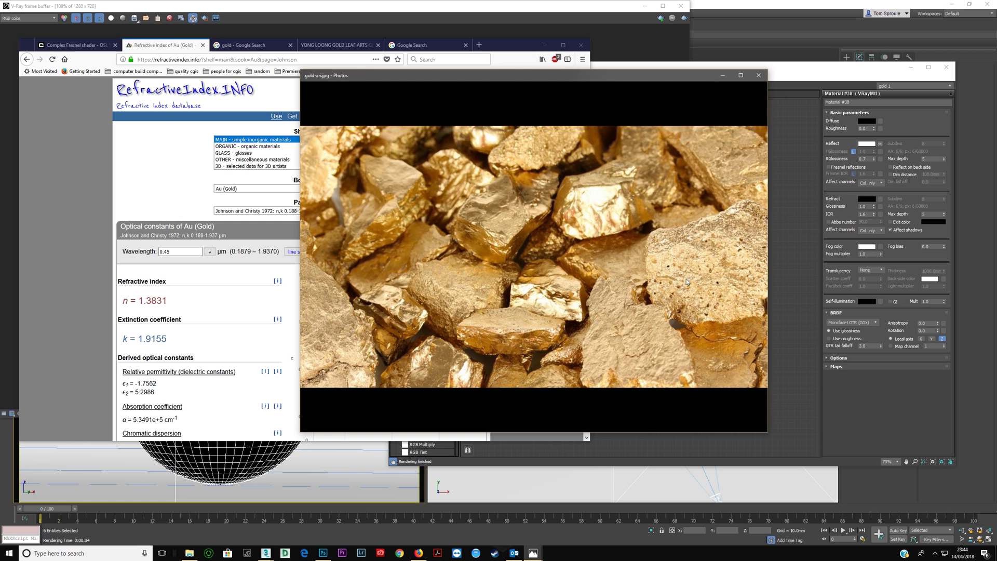
click(748, 278)
scroll(659, 289, up, 1)
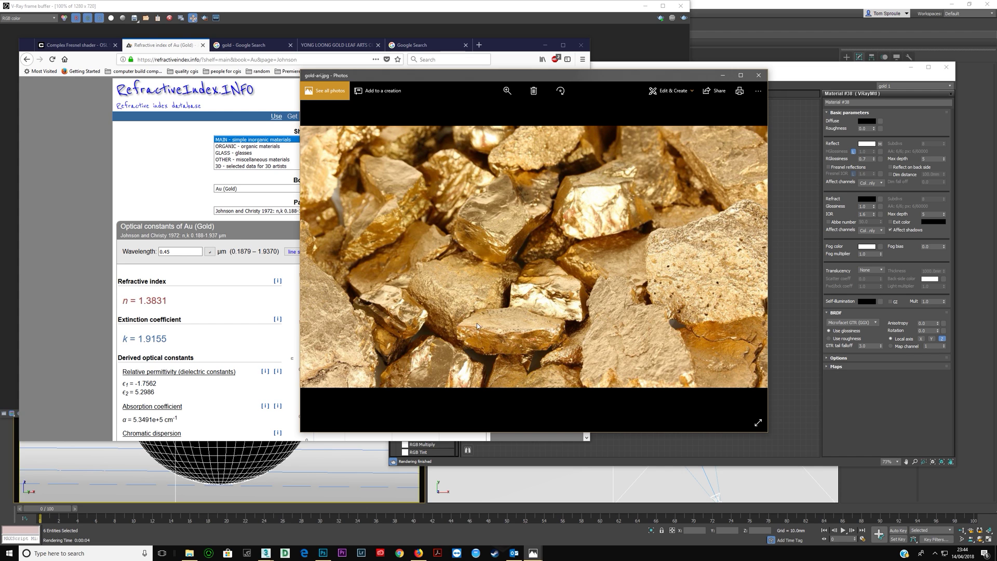
scroll(724, 268, down, 1)
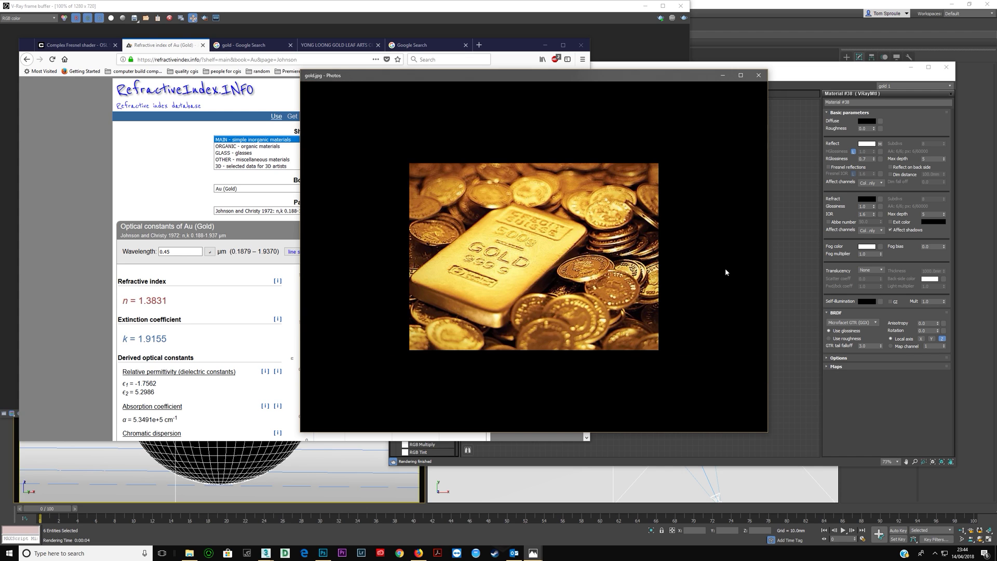
scroll(726, 269, down, 1)
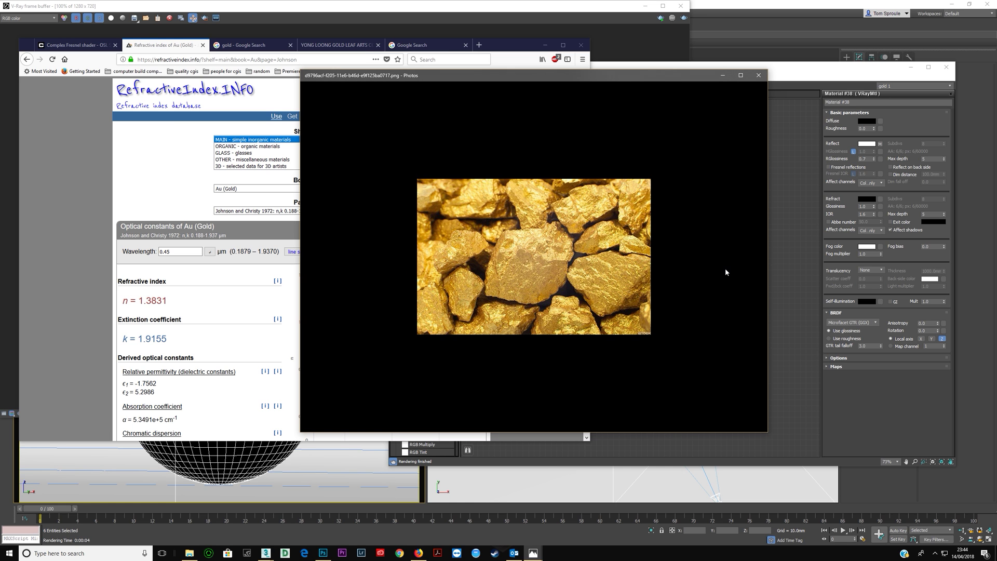
scroll(726, 271, down, 1)
scroll(725, 272, down, 1)
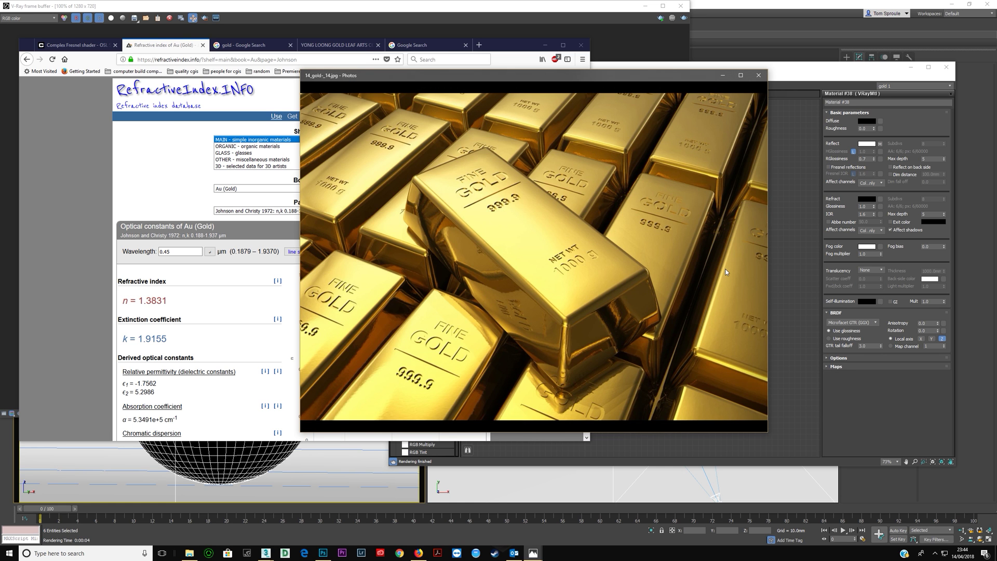
scroll(726, 269, up, 2)
scroll(725, 268, down, 1)
scroll(726, 268, up, 1)
scroll(725, 271, down, 1)
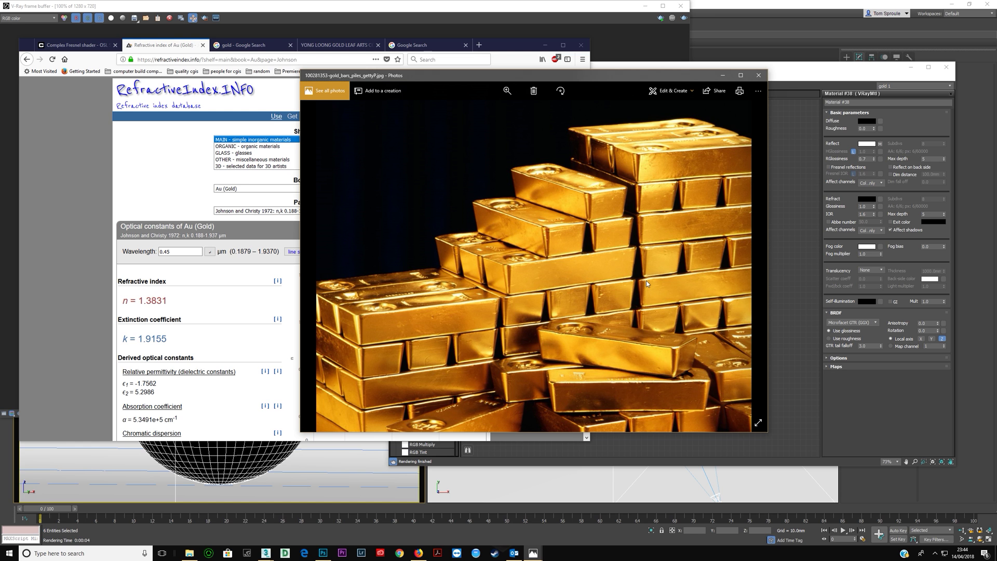
scroll(646, 281, down, 1)
scroll(647, 281, down, 1)
scroll(646, 280, up, 1)
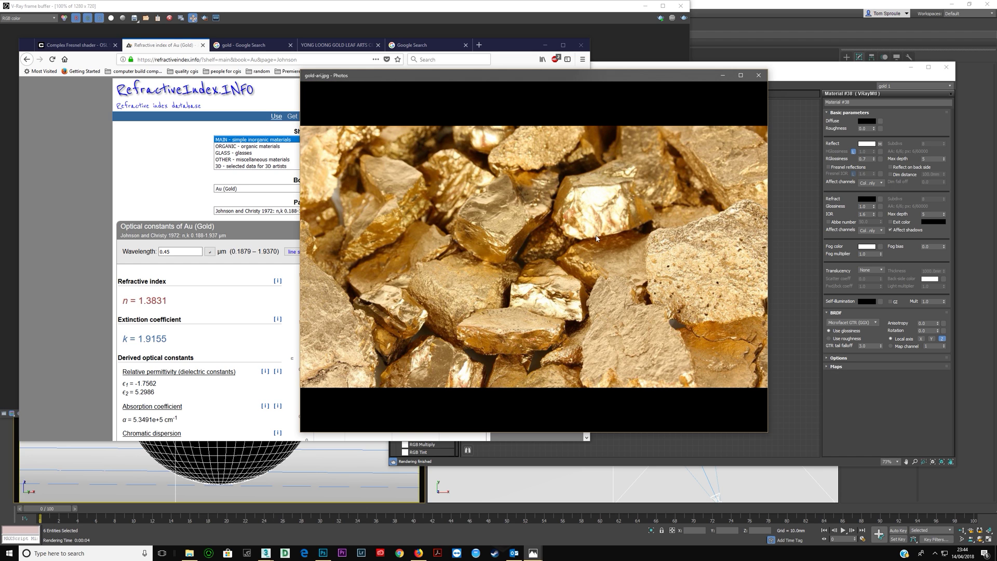
key(Right)
key(Right)
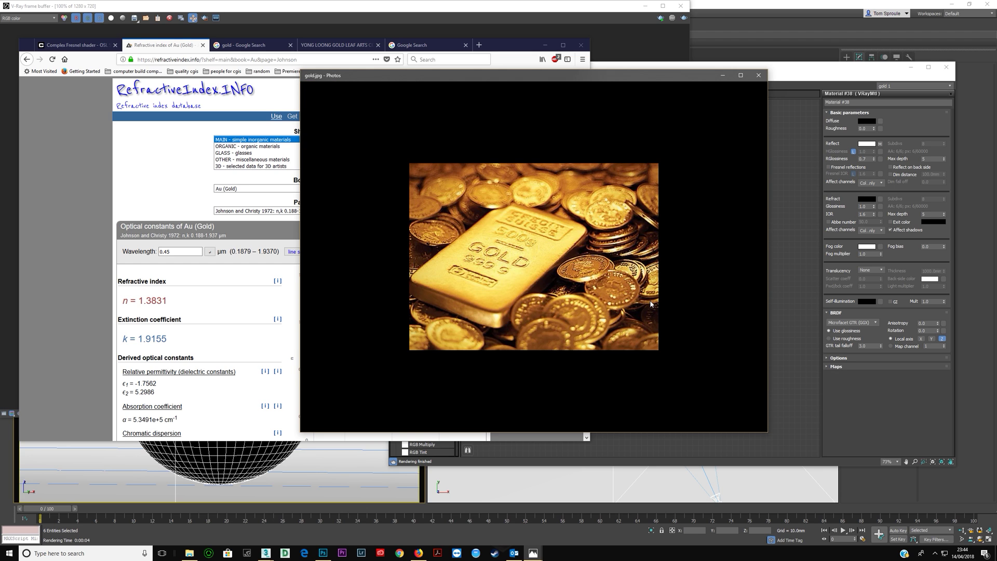
key(Left)
key(Left)
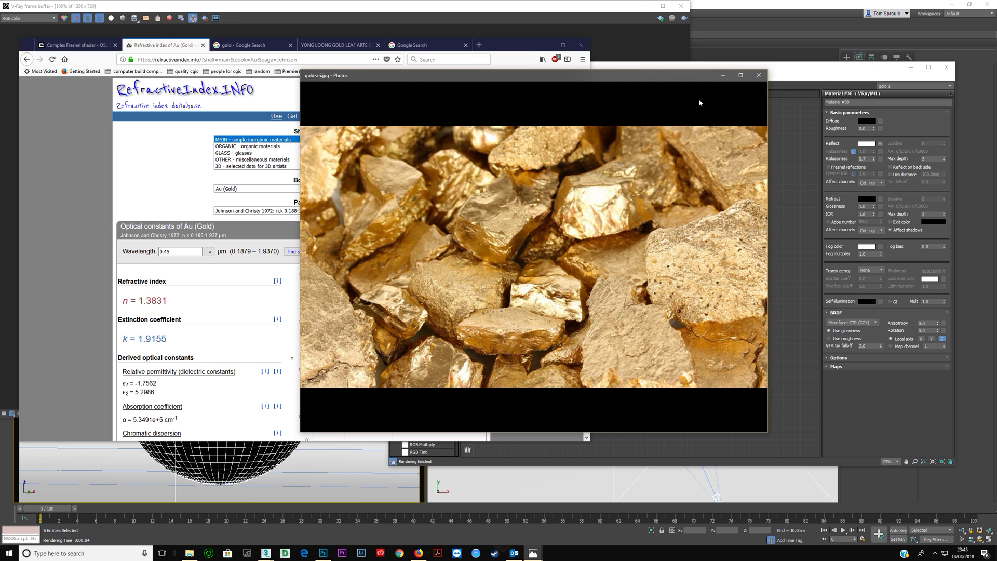
Close the reference photo and load the Yakubovsky et al. 2017 53-nm film data page for gold.
click(758, 75)
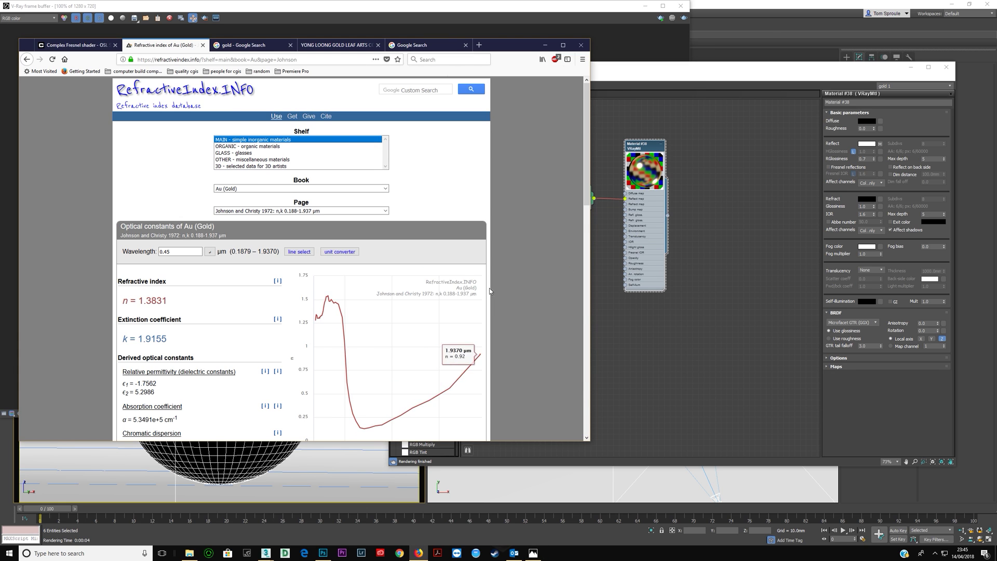
click(301, 210)
click(298, 244)
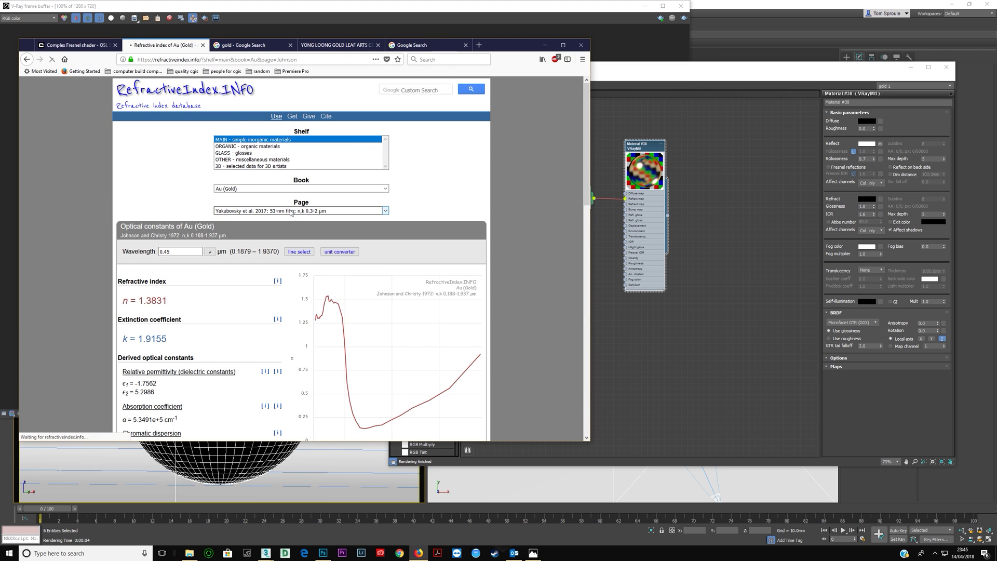
Switch to 3ds Max, show the Falloff map's parameters and move the Slate Material Editor off the rendered sphere.
click(640, 236)
scroll(672, 263, up, 1)
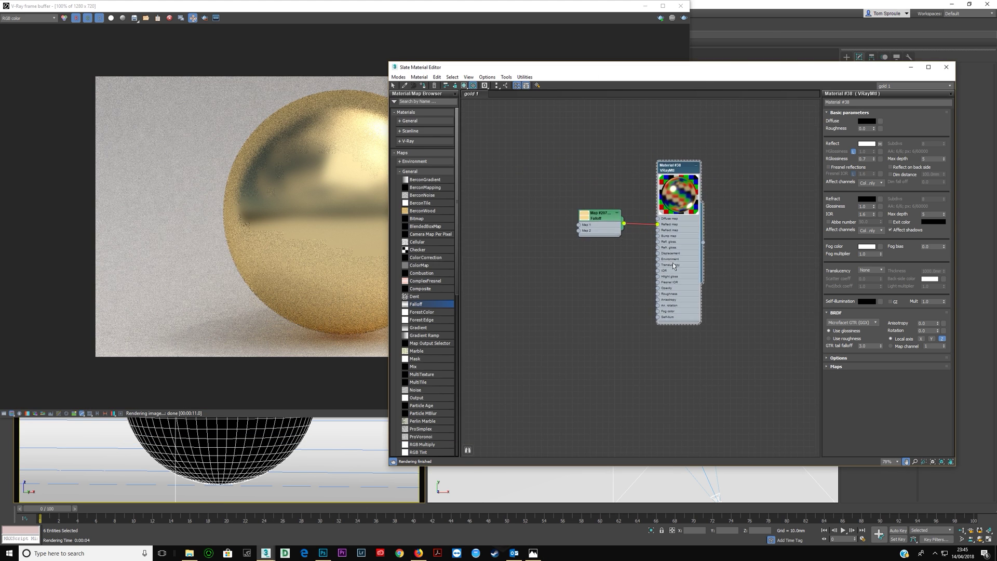
double_click(600, 223)
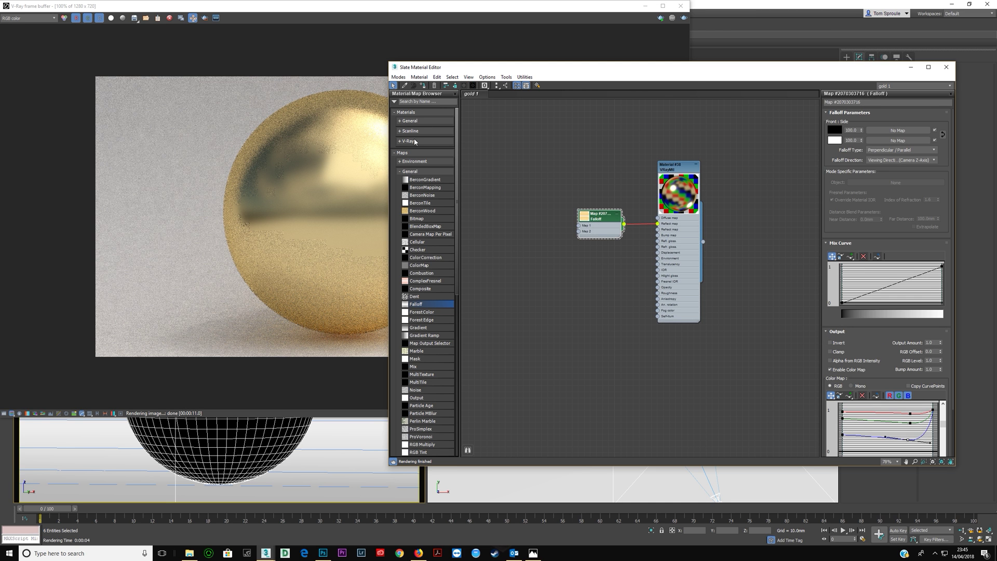
drag(464, 71, 522, 51)
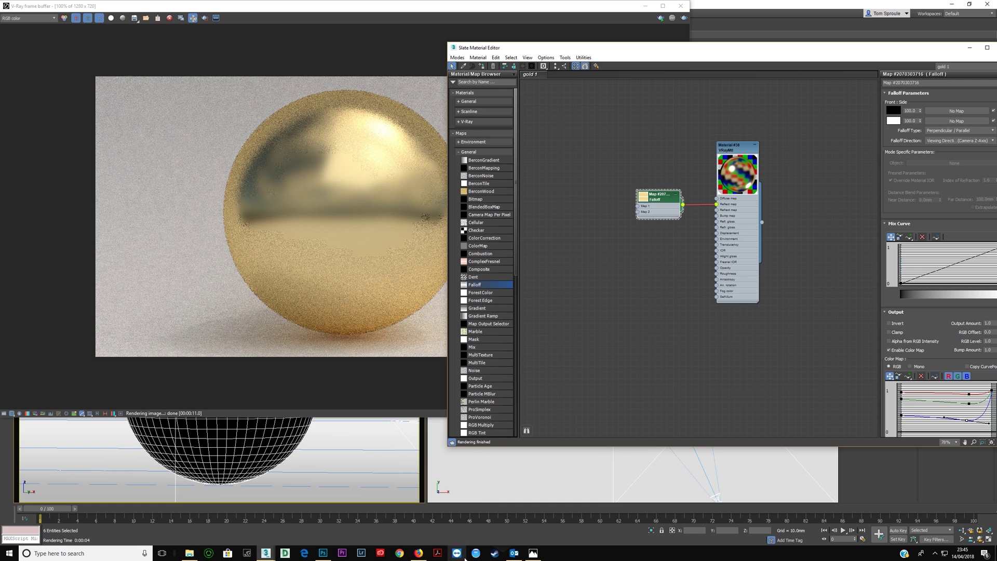
Switch to Firefox and load gold's Johnson and Christy 1972 data page again.
click(415, 555)
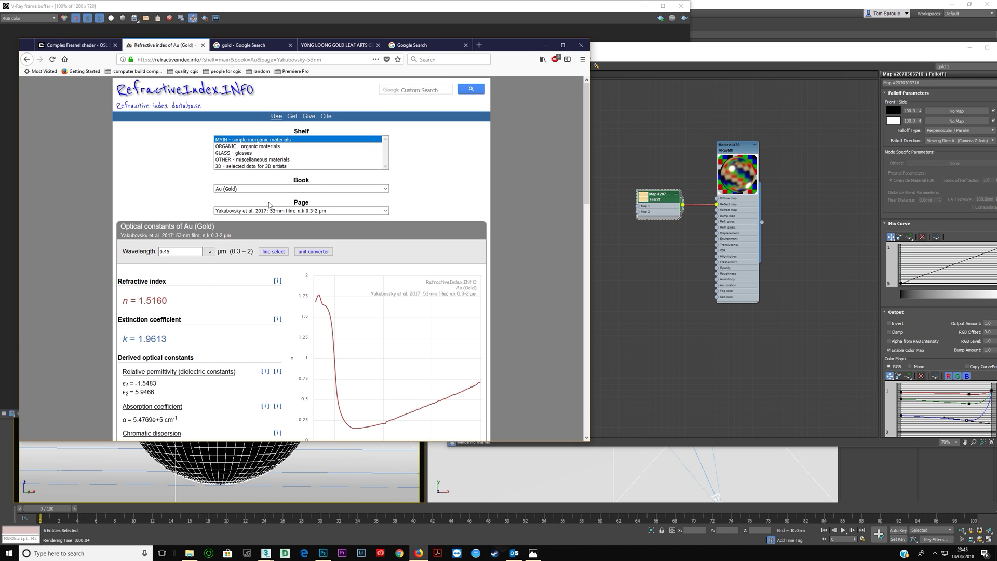
click(312, 211)
click(317, 226)
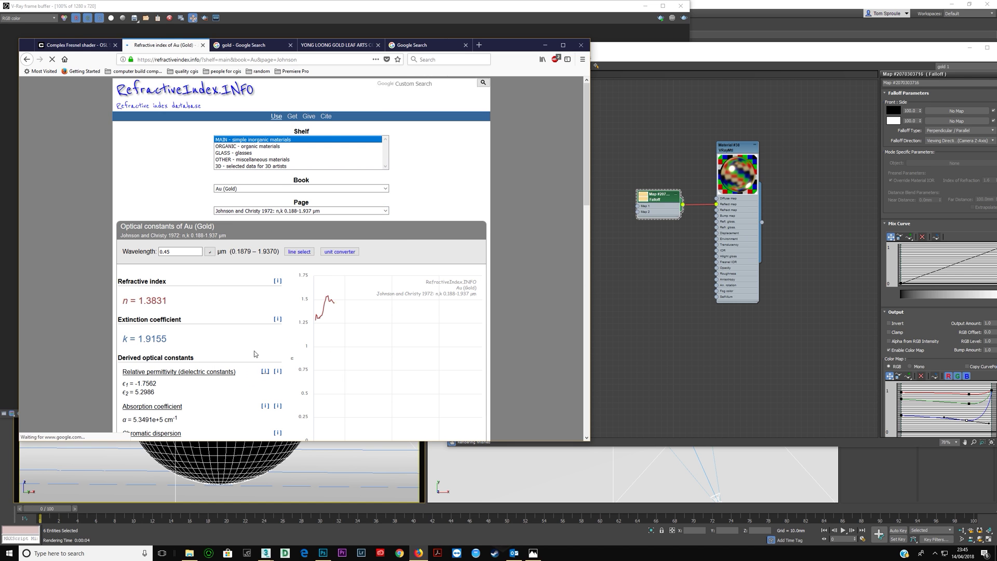
click(685, 265)
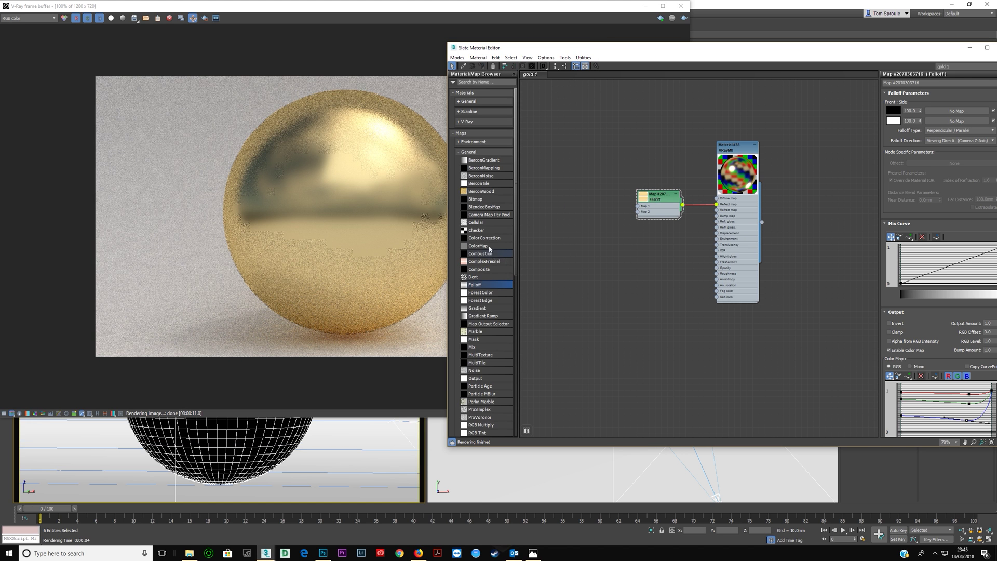
click(419, 552)
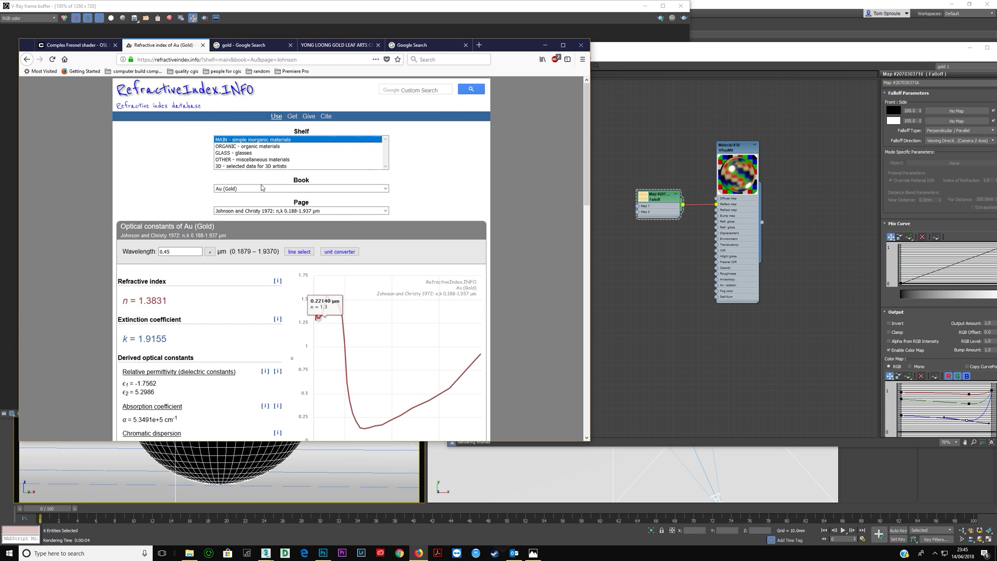
Review Chaos Group's Complex Fresnel shader page, including its overview, n and k parameters and the complex_ior.zip file.
click(73, 45)
scroll(116, 144, up, 5)
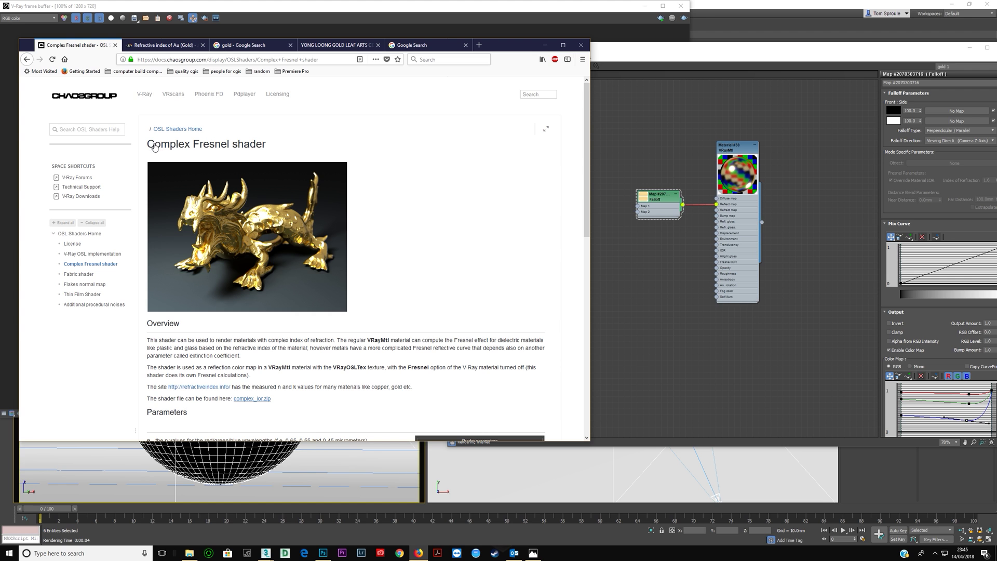
scroll(211, 249, down, 5)
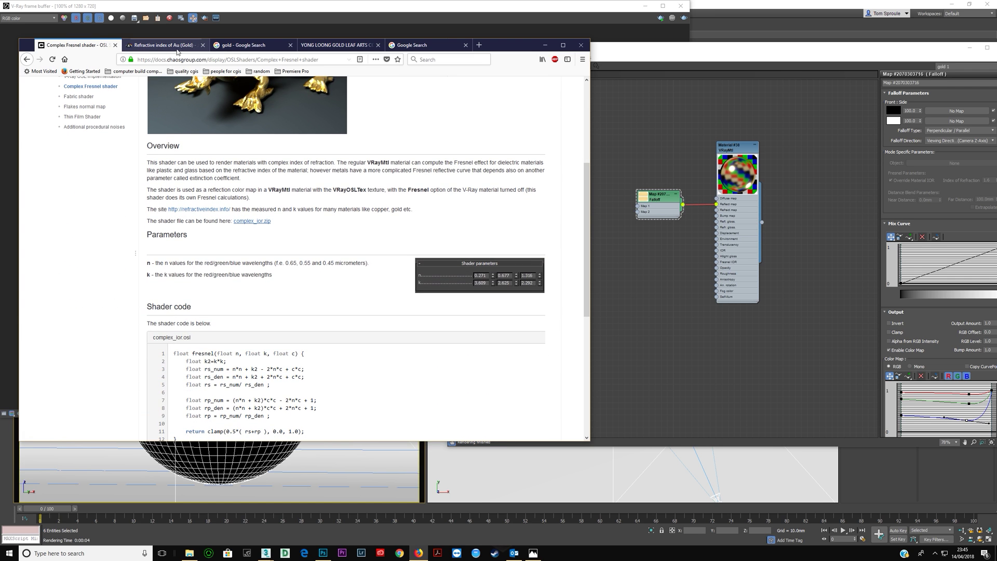
click(252, 221)
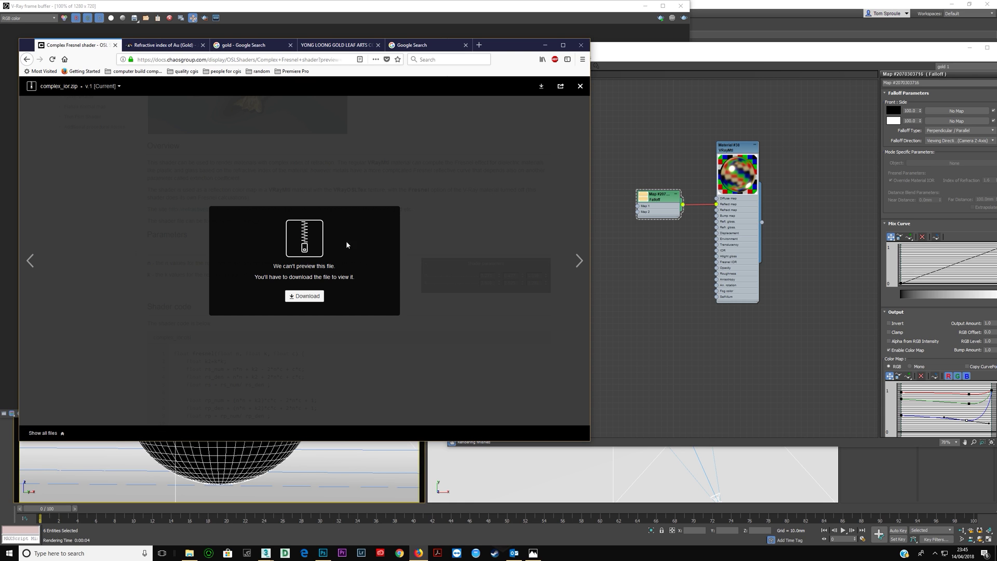
click(580, 85)
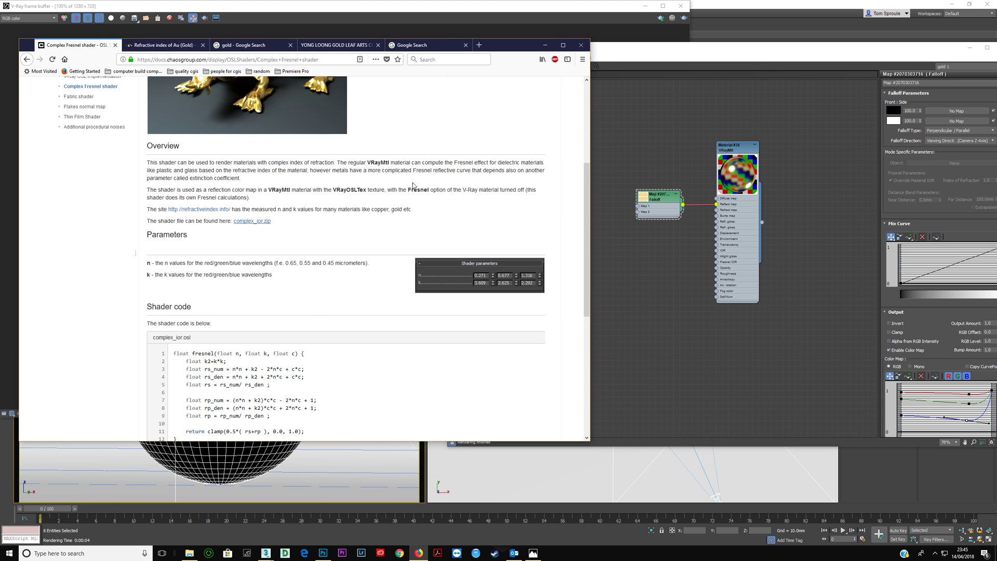
Switch to 3ds Max and connect a new VRayOSLTex map to the V-Ray material's reflect map in place of the Falloff.
click(618, 47)
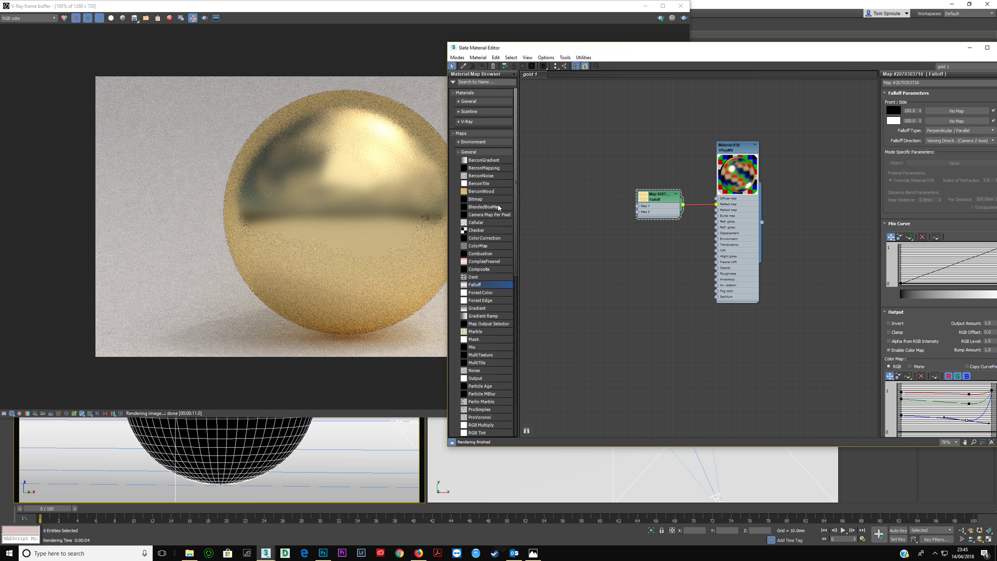
click(472, 152)
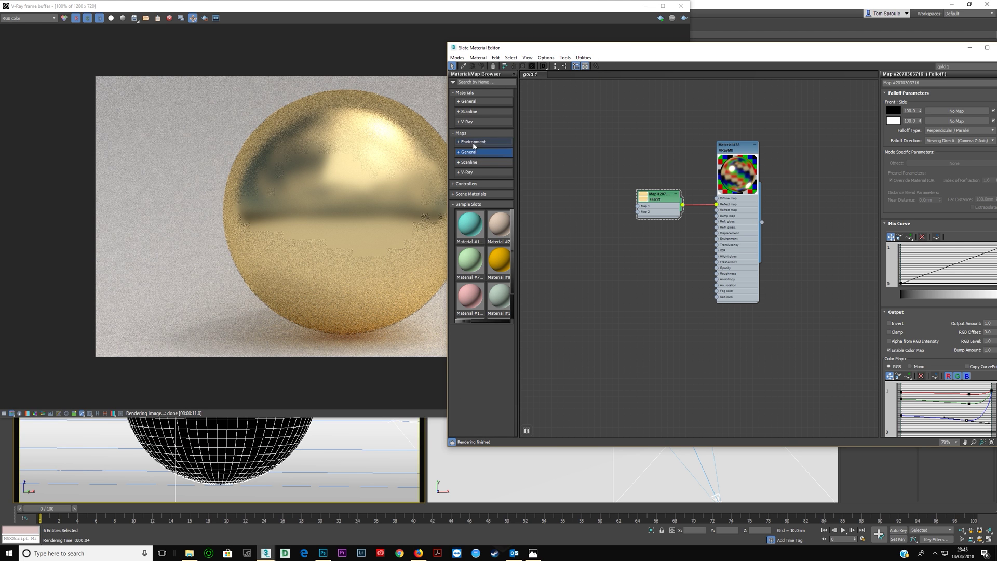
click(473, 173)
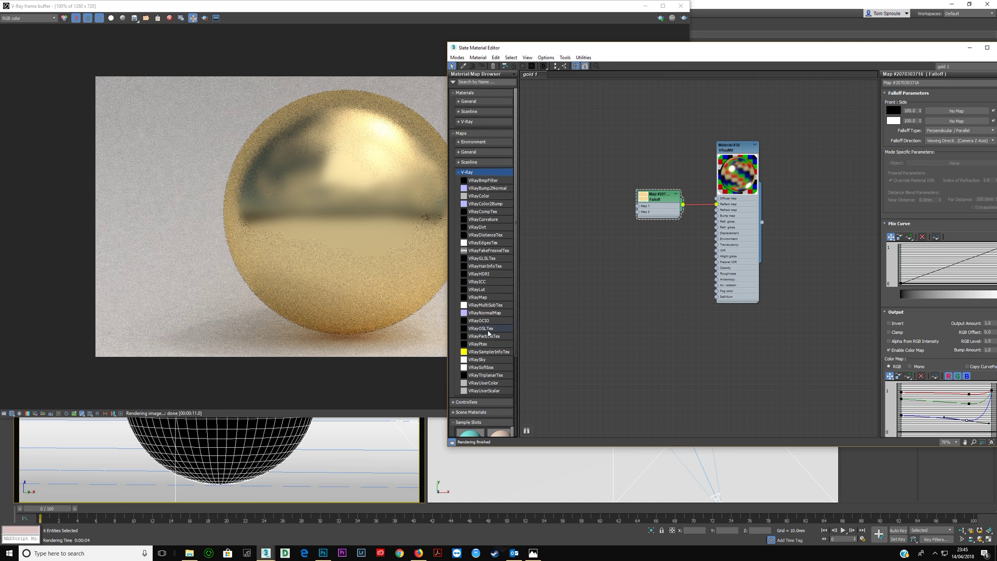
drag(481, 330, 716, 204)
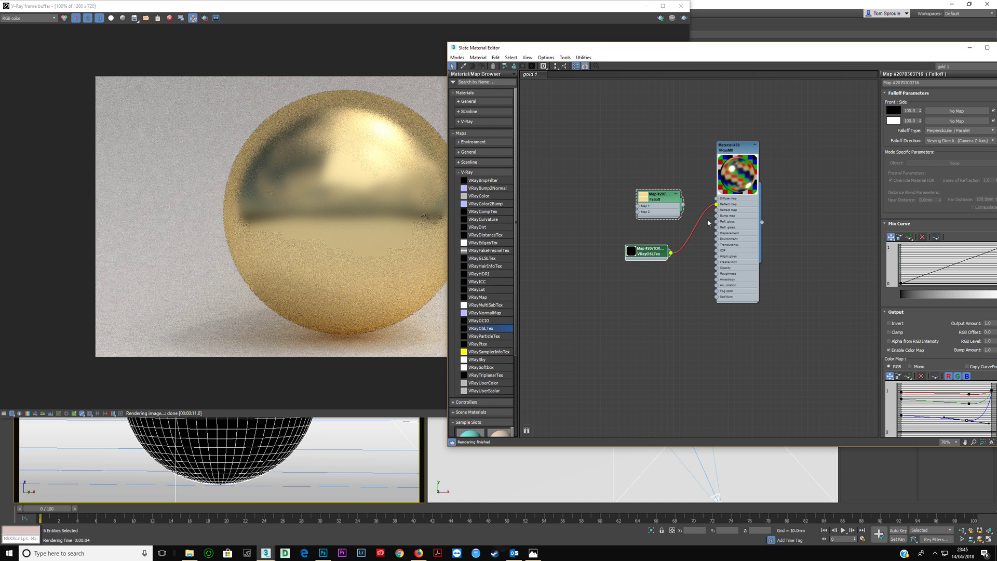
Move the Falloff node aside, align the VRayOSLTex node beside the material's reflect map input and show its full parameters.
drag(652, 209, 599, 172)
drag(647, 258, 635, 213)
double_click(637, 218)
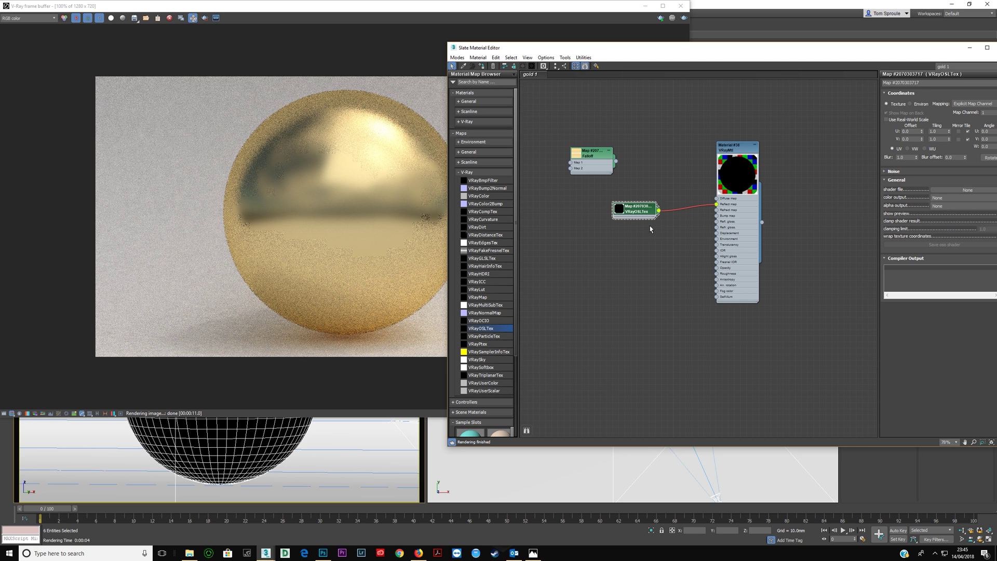
drag(722, 47, 614, 53)
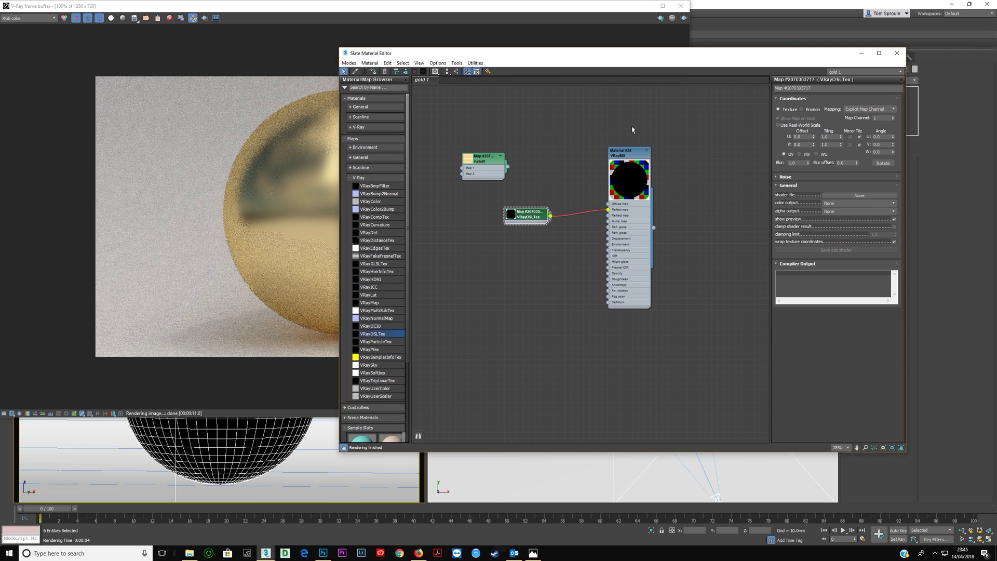
drag(528, 221, 566, 213)
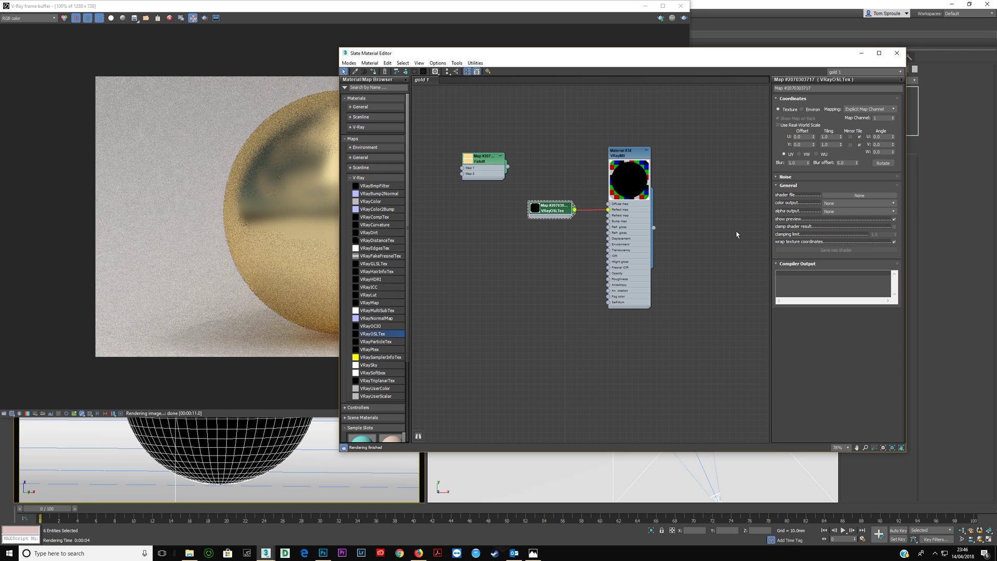
Load complex_ior.osl from the osl folder of the 3ds Max 2018 installation as the VRayOSLTex shader file and nudge the node.
click(848, 195)
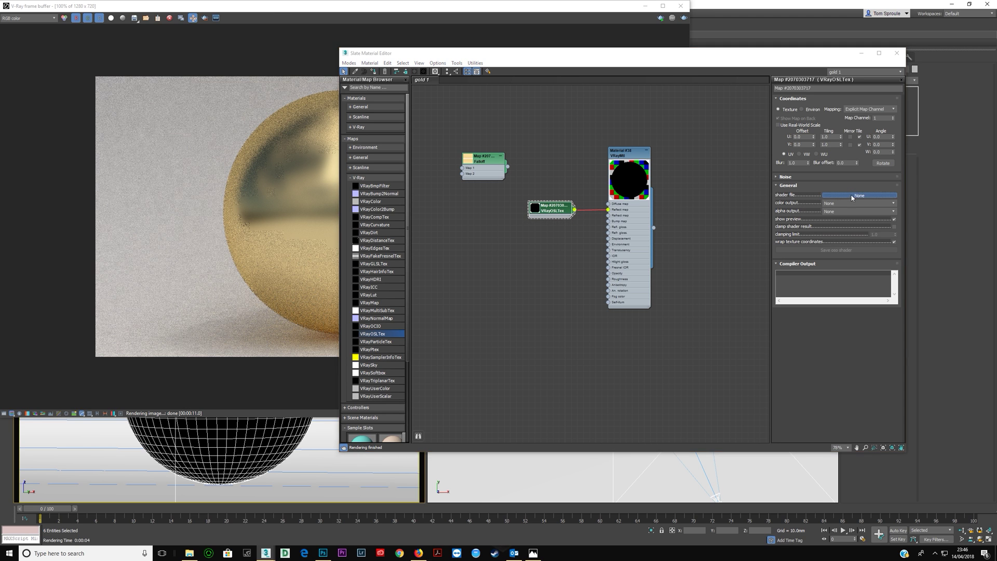
click(23, 130)
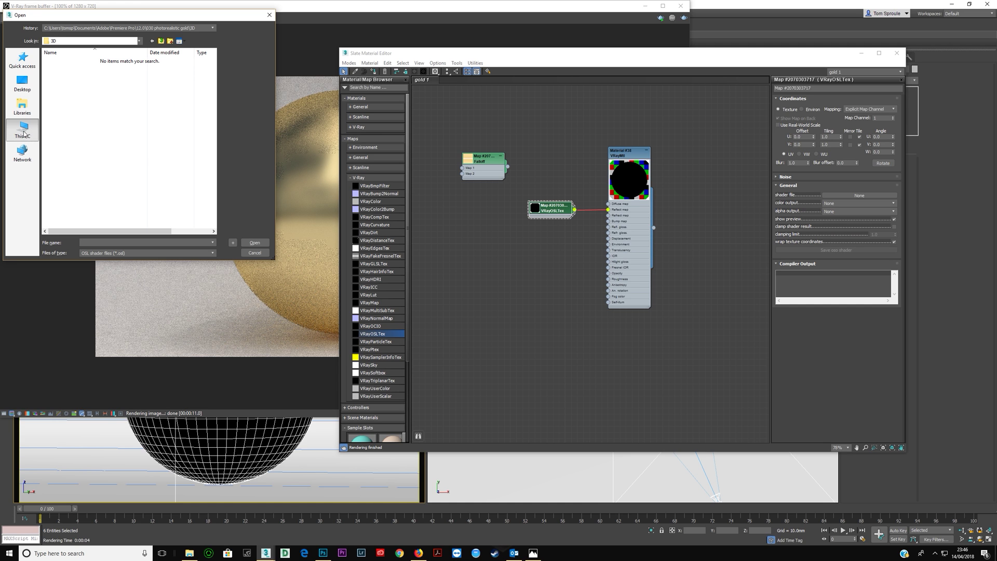
scroll(83, 188, down, 3)
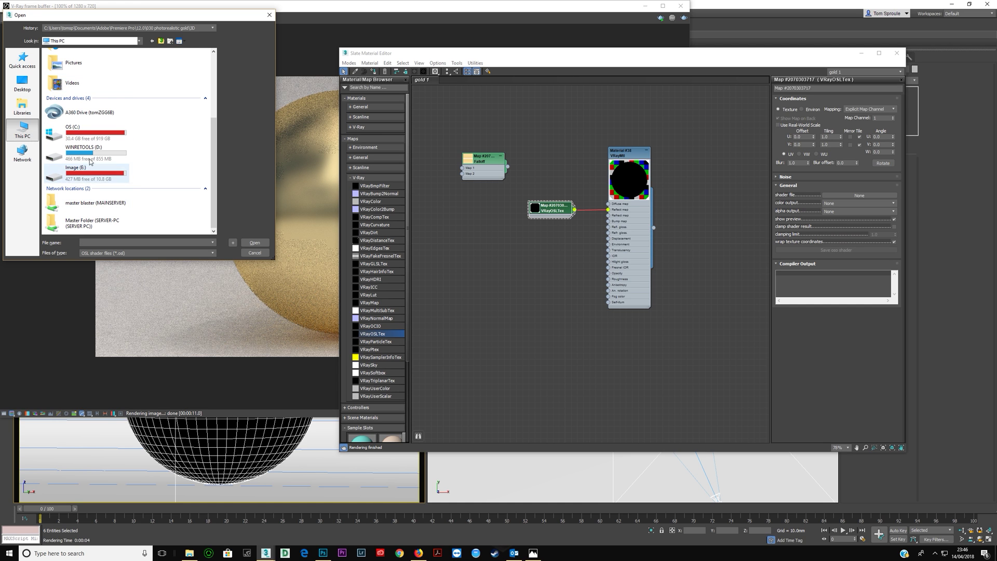
double_click(72, 133)
double_click(66, 150)
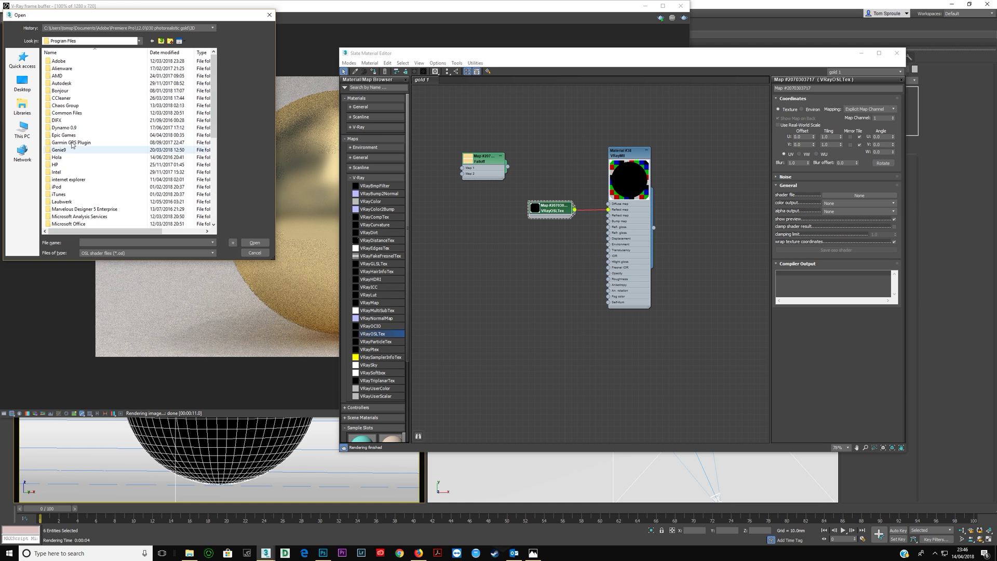
click(63, 84)
double_click(64, 83)
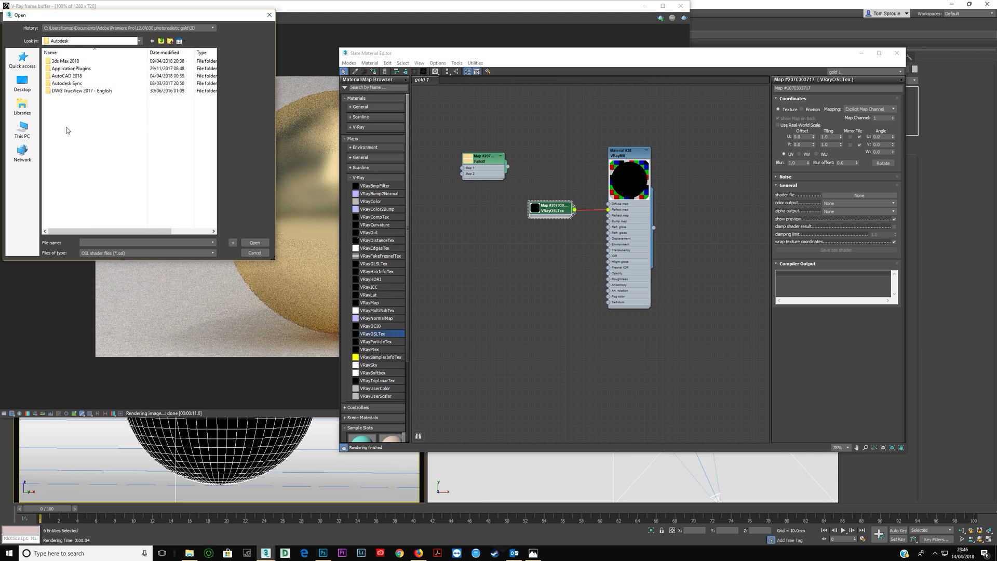
double_click(61, 68)
scroll(66, 158, down, 5)
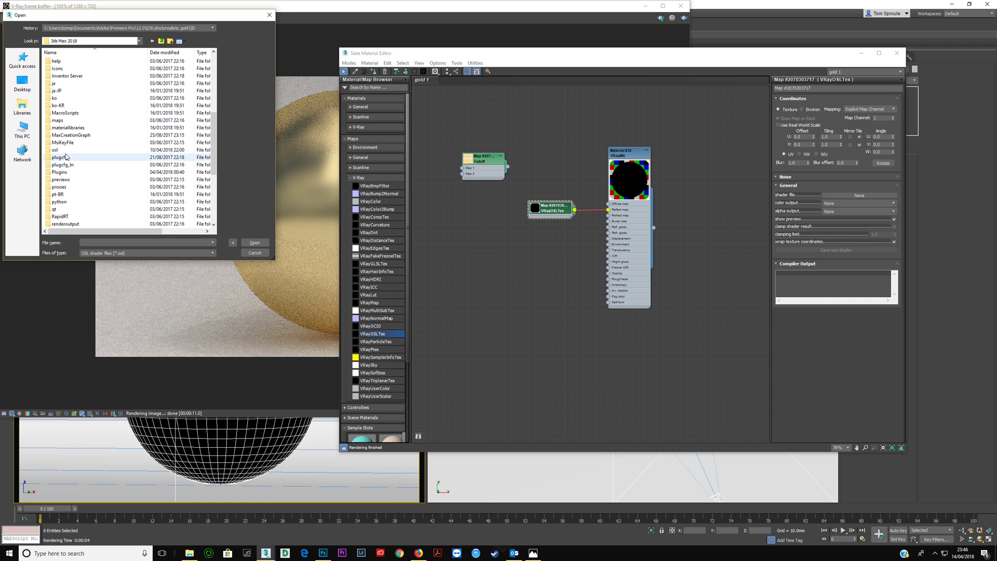
double_click(61, 152)
double_click(67, 61)
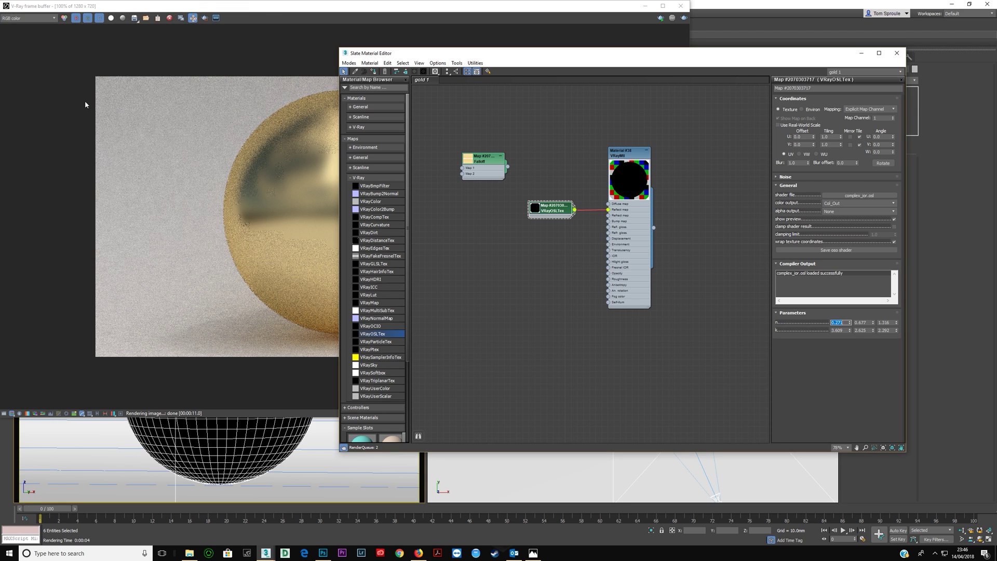
drag(563, 211, 570, 212)
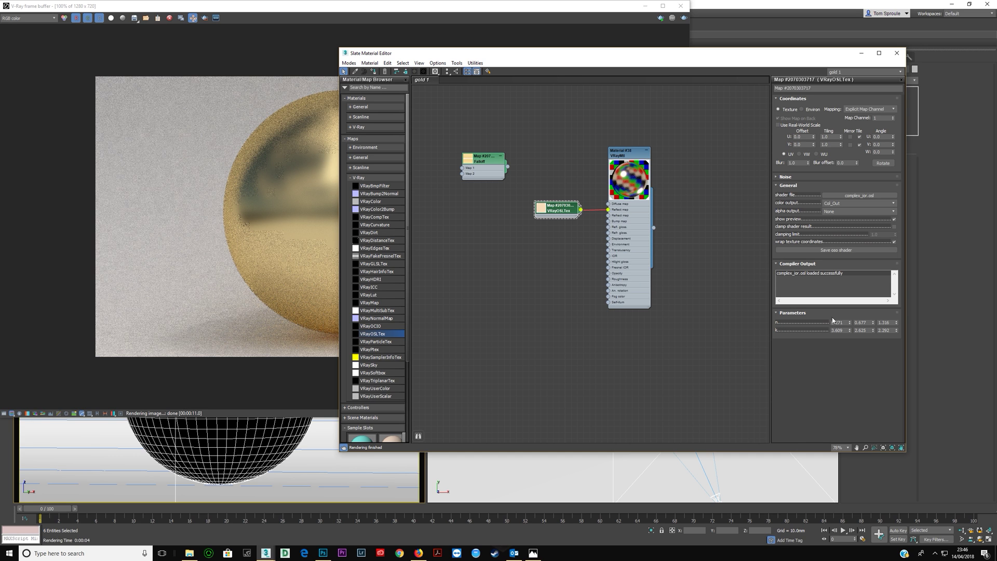
Switch to Firefox, check the Complex Fresnel shader's red/green/blue wavelengths, and set the wavelength on the gold data page to 0.65 µm.
click(418, 552)
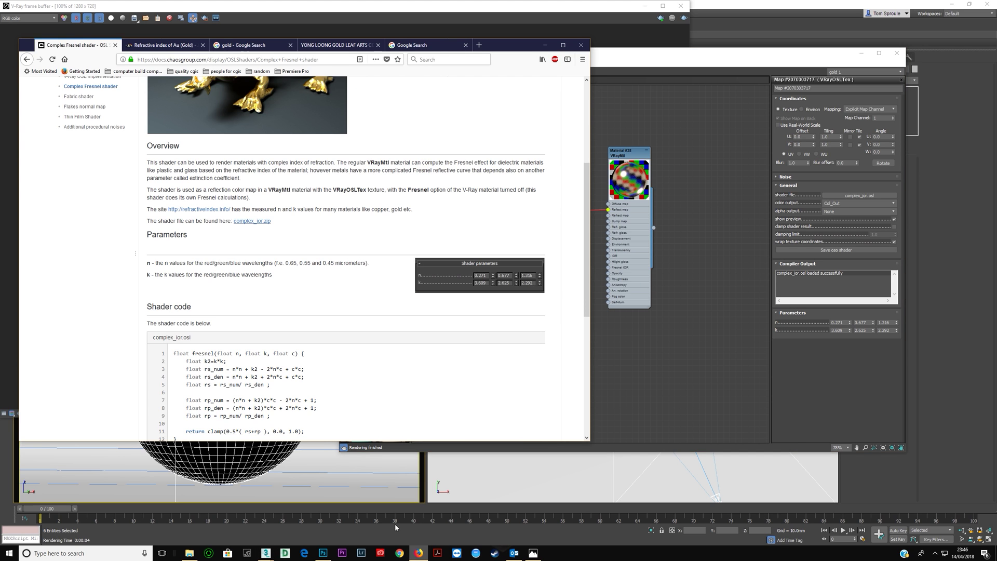
scroll(236, 251, up, 3)
scroll(281, 266, down, 4)
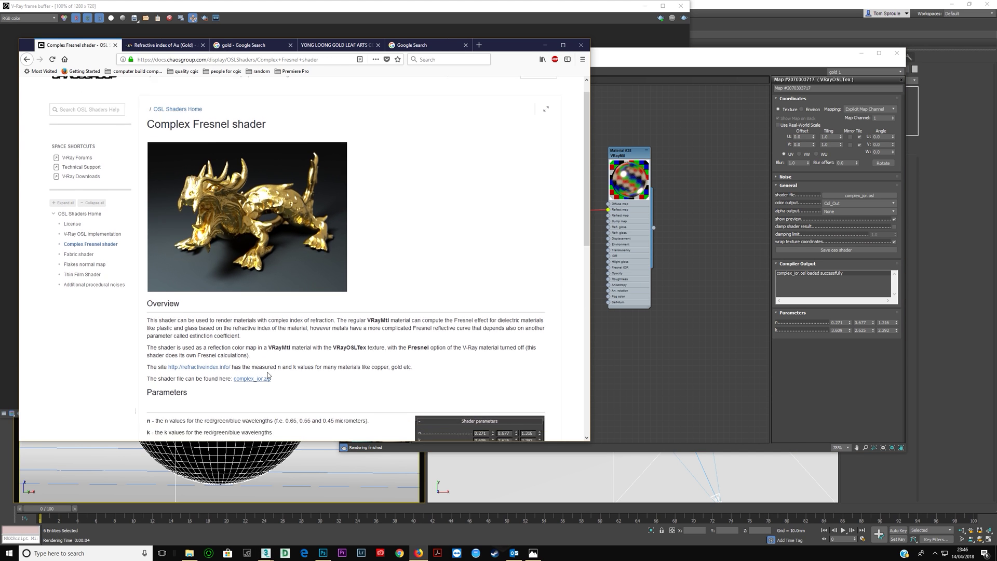
drag(287, 263, 343, 265)
click(316, 300)
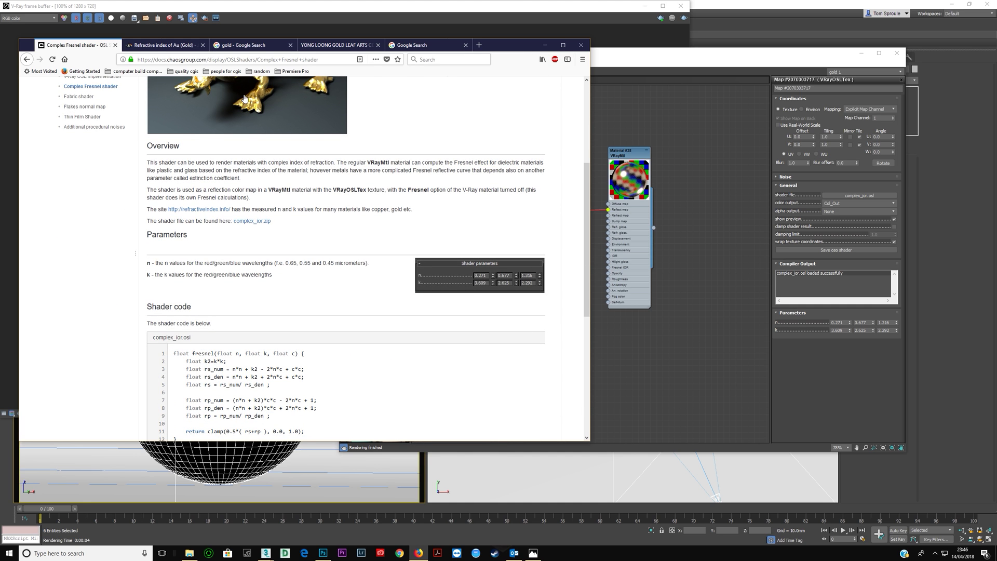
click(158, 45)
click(166, 251)
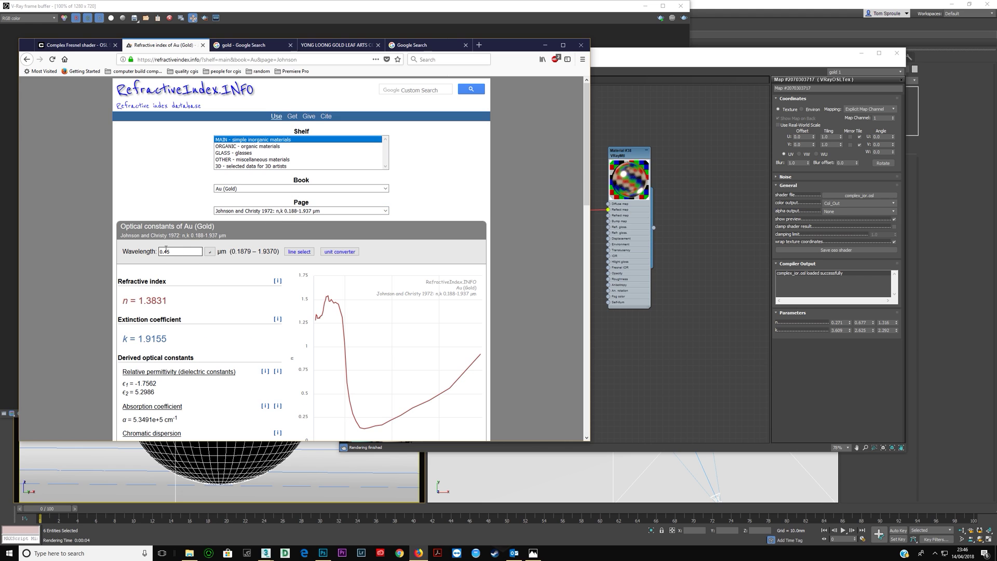
key(Return)
Copy gold's refractive index 0.15557 into the red n value of the VRayOSLTex shader in 3ds Max.
drag(138, 301, 176, 306)
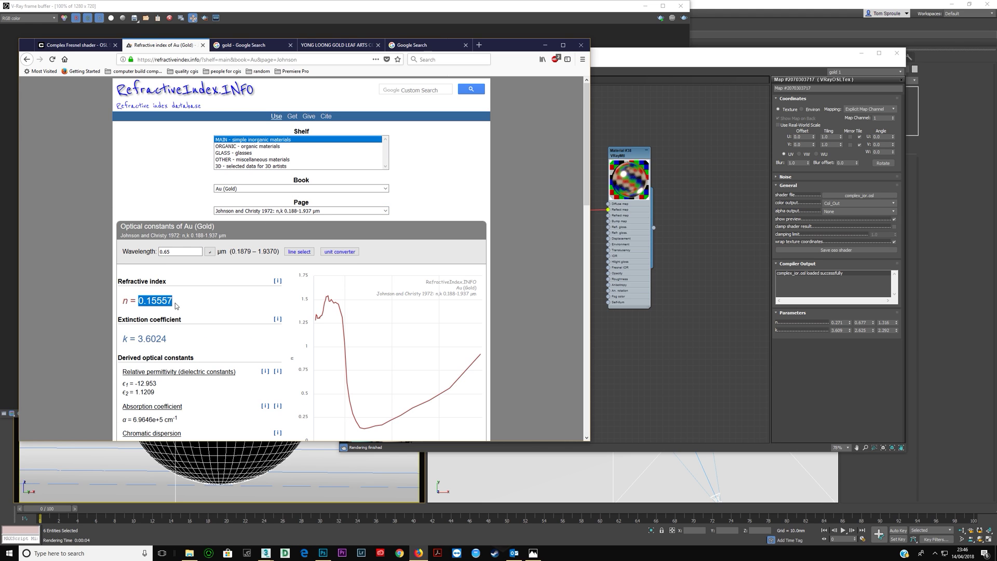
key(ctrl+c)
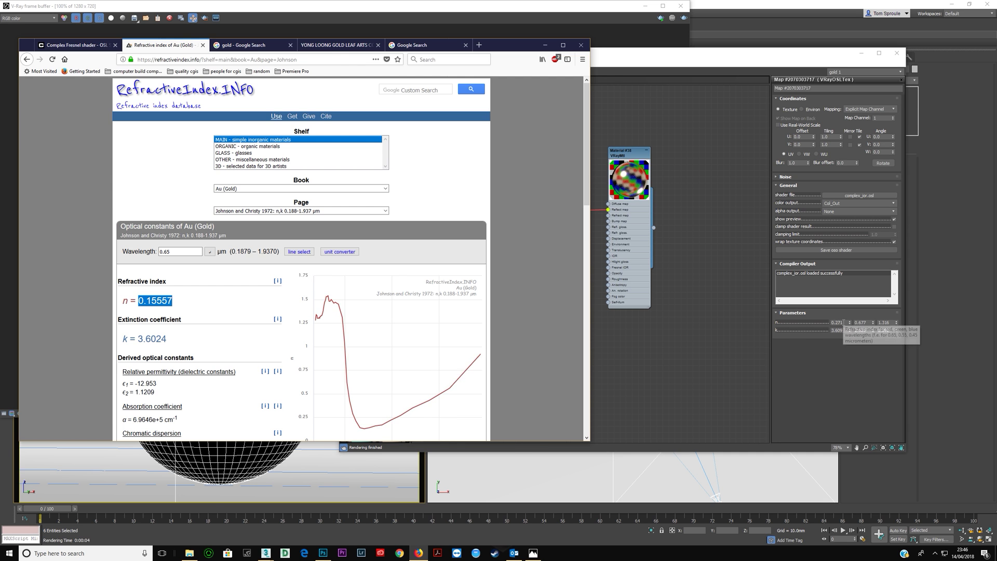
double_click(839, 322)
key(ctrl+v)
key(Tab)
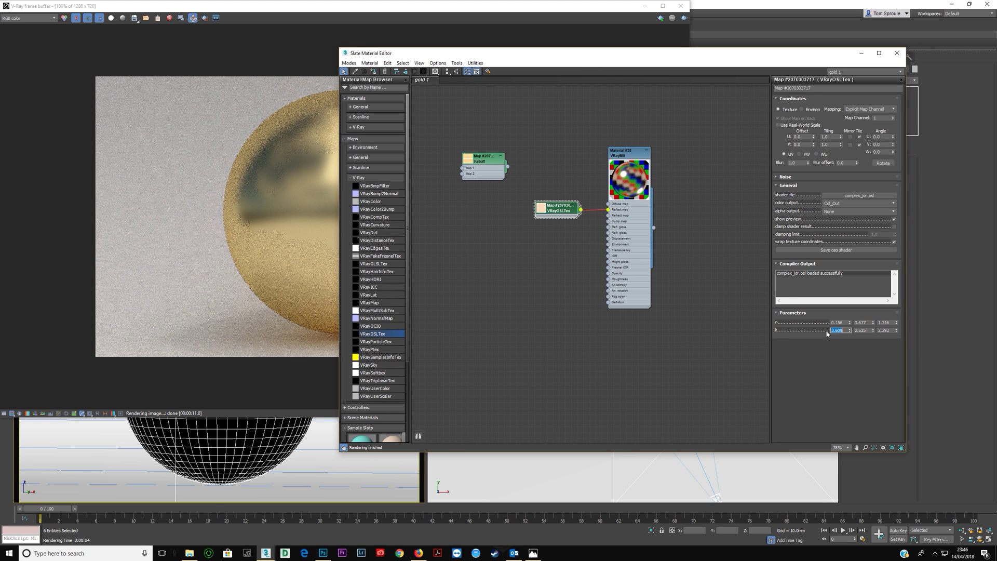
Copy gold's extinction coefficient 3.6024 from Firefox into the shader's red k value in 3ds Max.
key(alt+Tab)
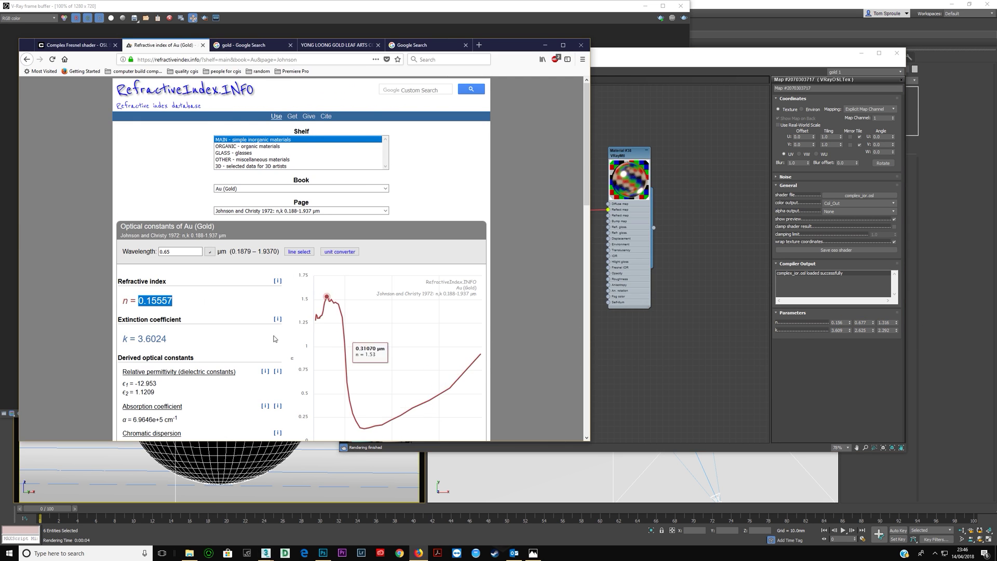
drag(139, 338, 173, 343)
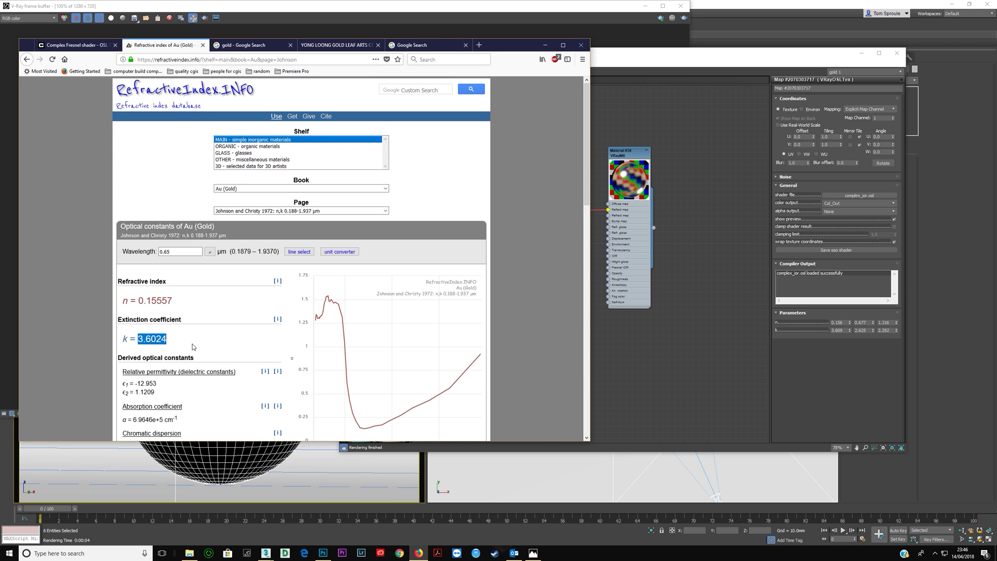
key(alt+Tab)
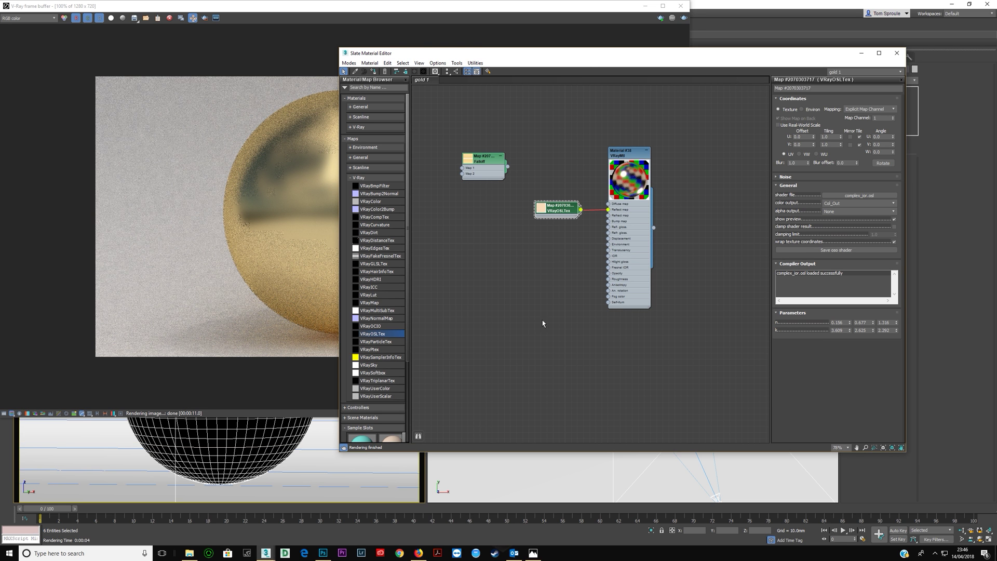
double_click(845, 330)
Set the wavelength in Firefox to 0.55 µm and copy the refractive index 0.42415 into the shader's green n value in 3ds Max.
key(alt+Tab)
key(alt+Tab)
key(alt+Tab)
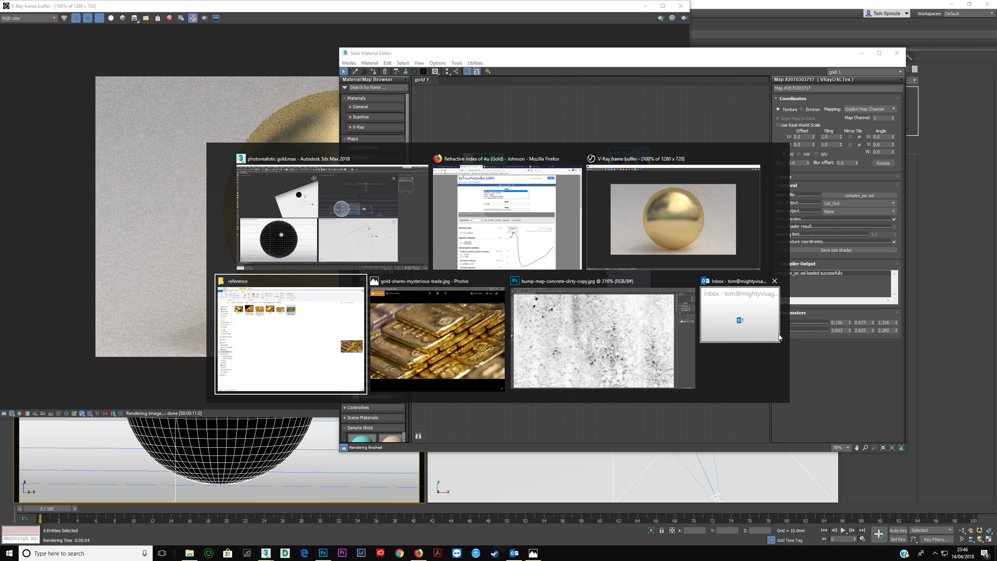
click(472, 227)
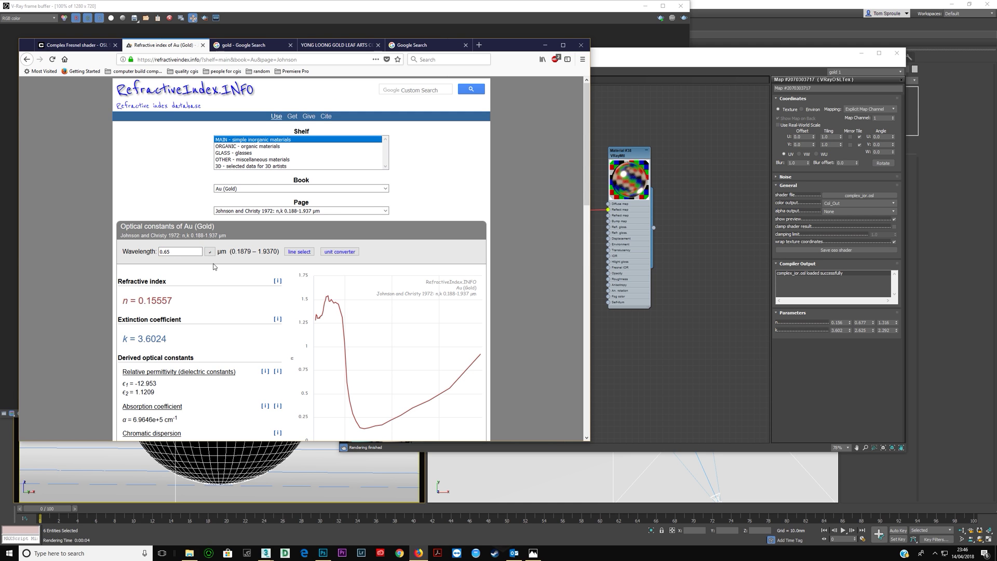
key(BackSpace)
text(5)
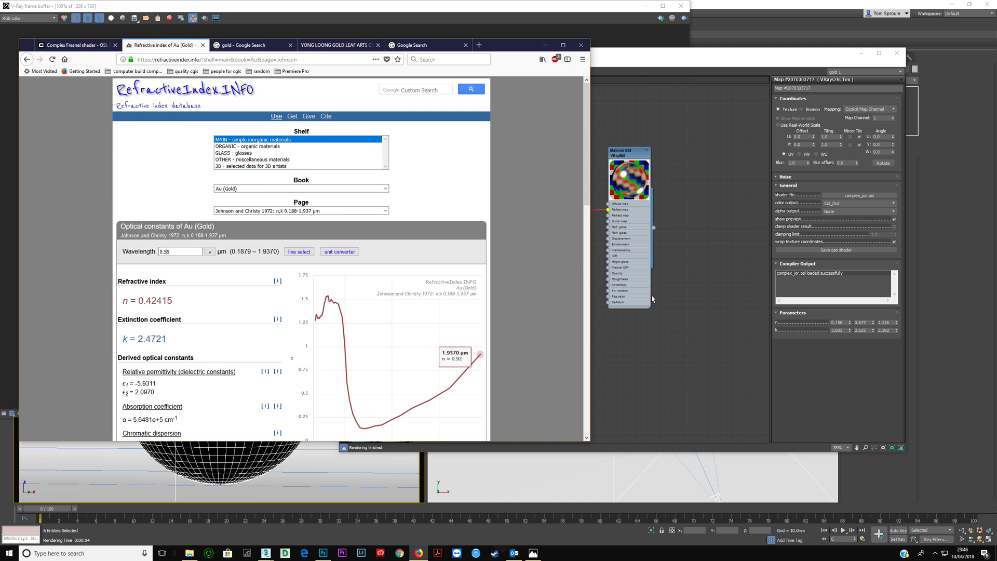
drag(138, 301, 172, 303)
key(ctrl+c)
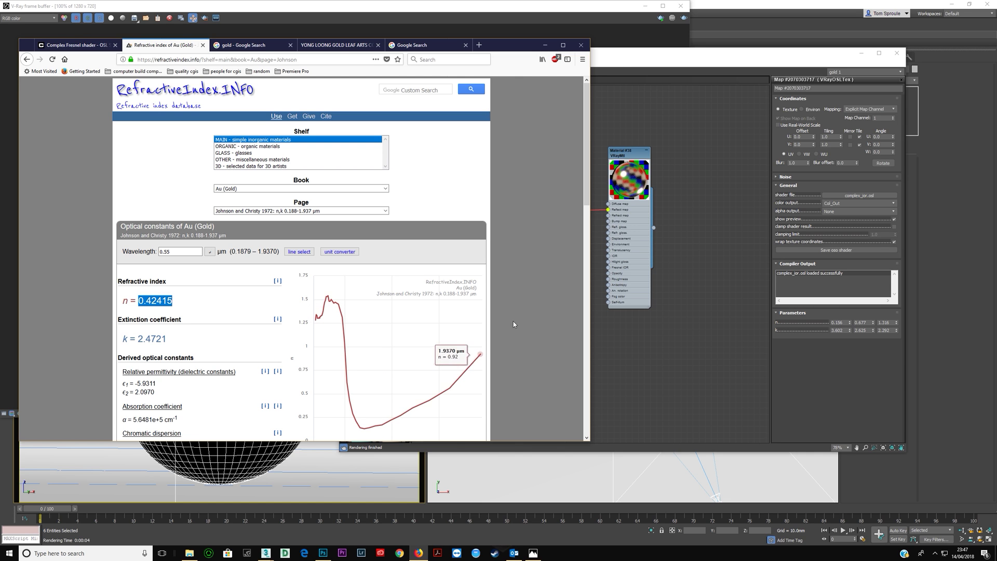
double_click(862, 322)
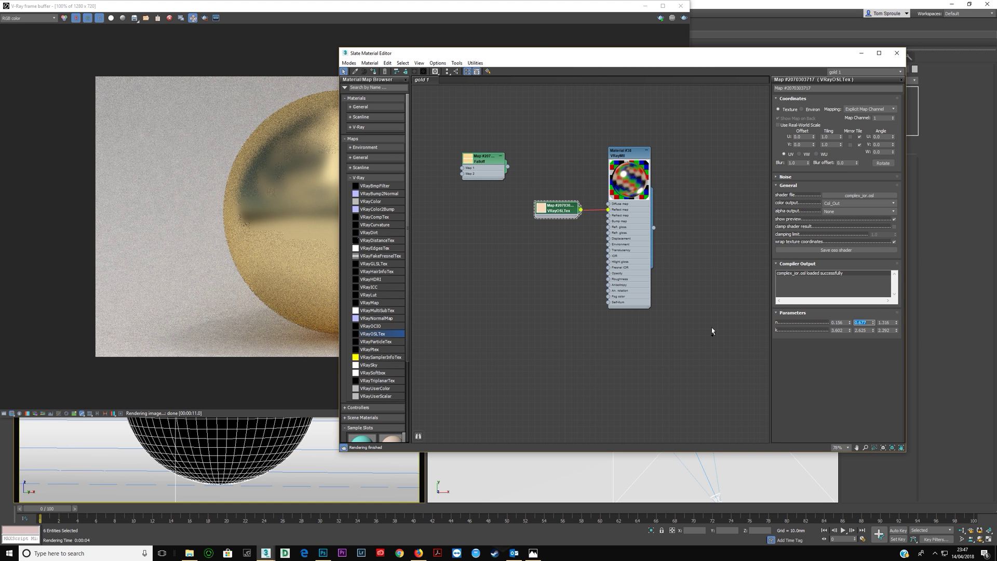
key(ctrl+v)
Copy the extinction coefficient 2.4721 from Firefox into the shader's green k value in 3ds Max.
key(alt+Tab)
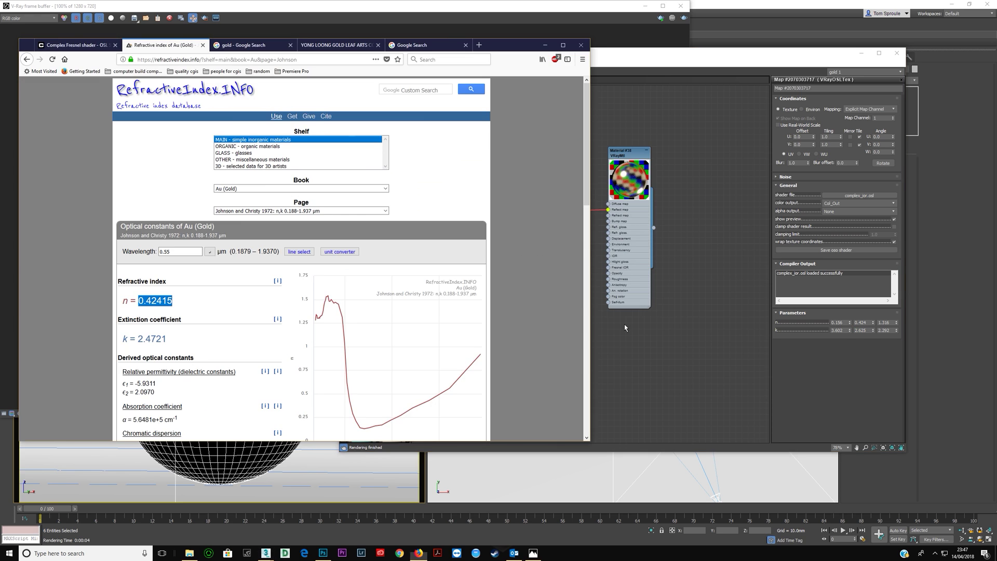
drag(138, 339, 179, 345)
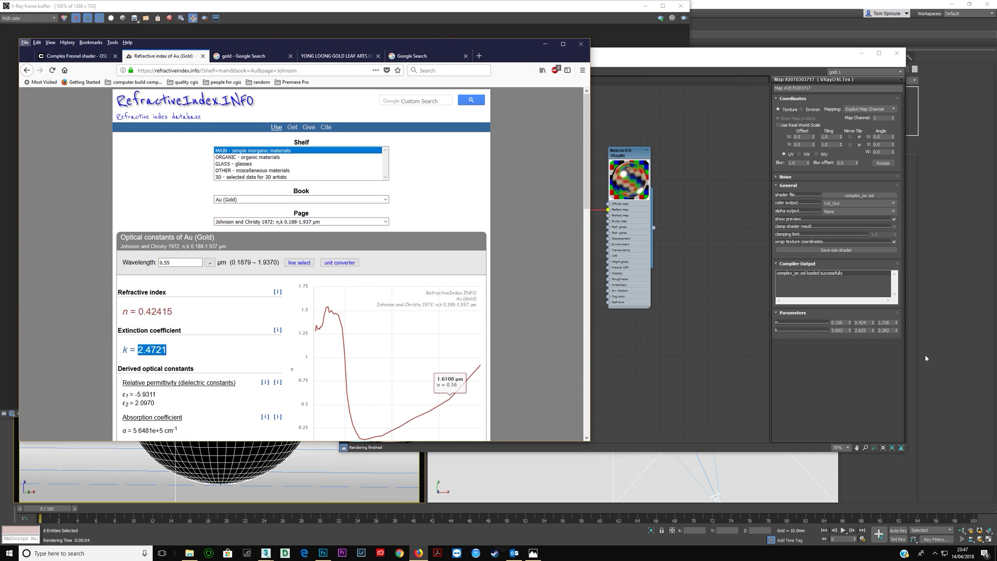
double_click(862, 330)
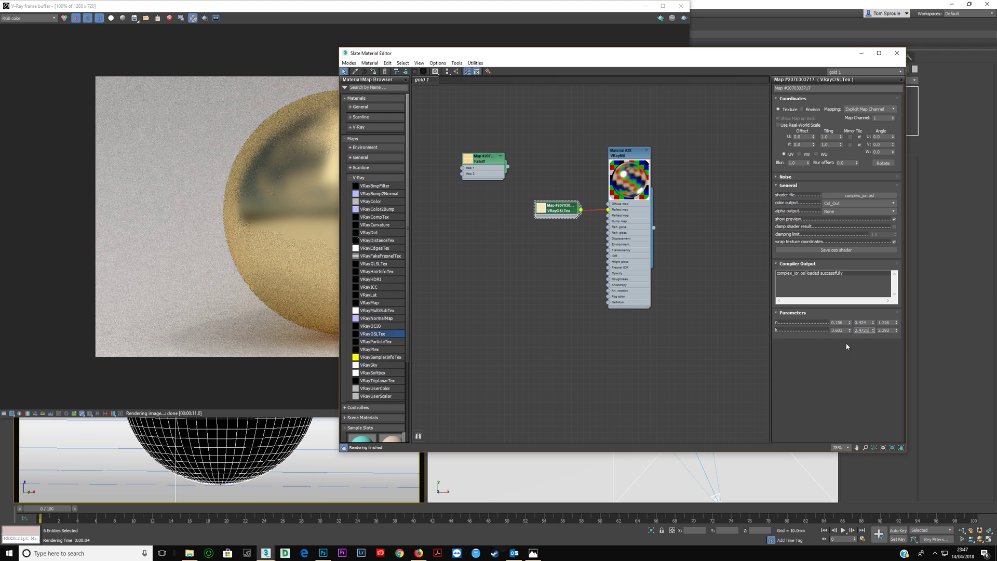
key(Return)
Set the wavelength in Firefox to 0.45 µm and copy the refractive index 1.3831 into the shader's blue n value in 3ds Max.
key(alt+Tab)
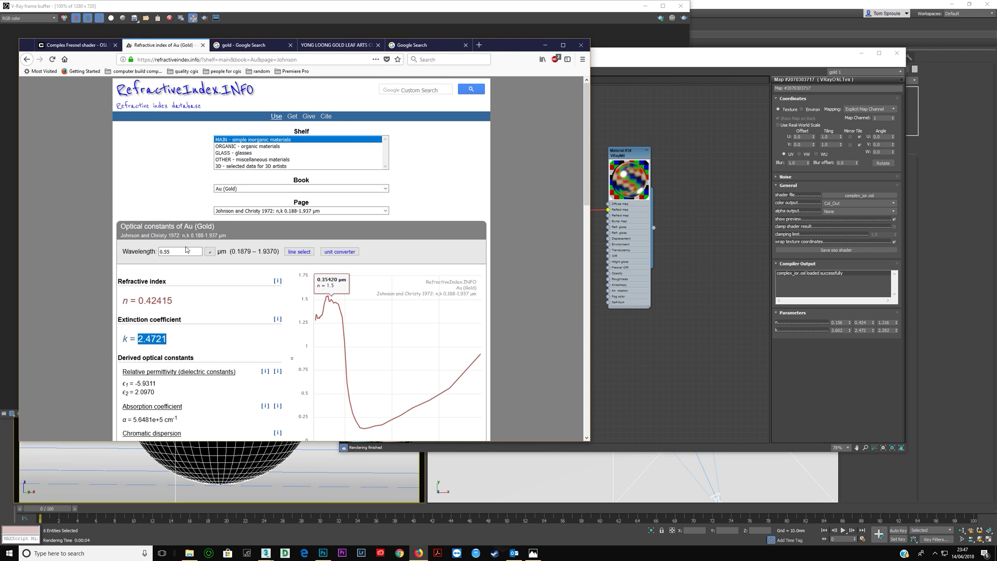
click(166, 252)
key(BackSpace)
text(4)
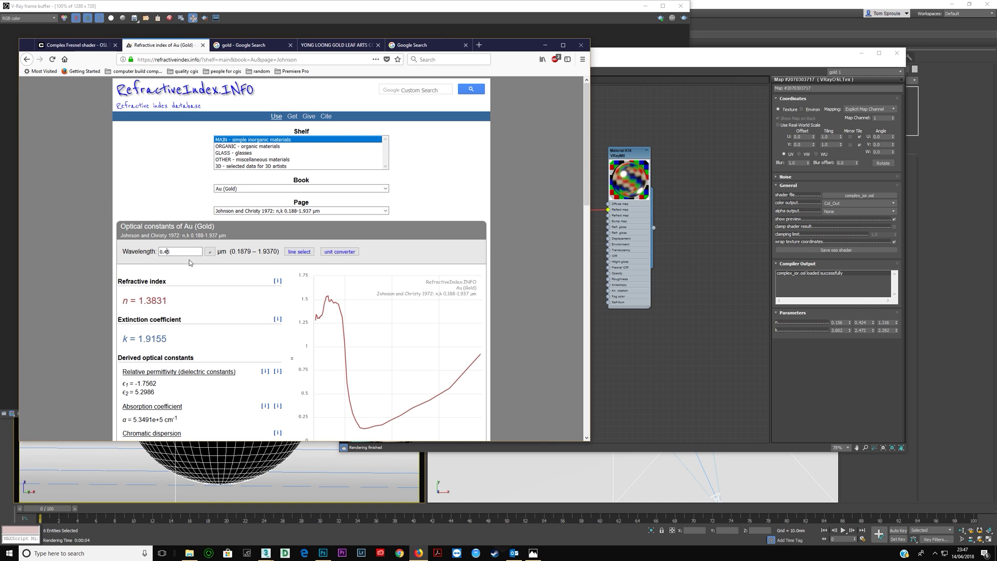
drag(140, 301, 170, 304)
click(832, 328)
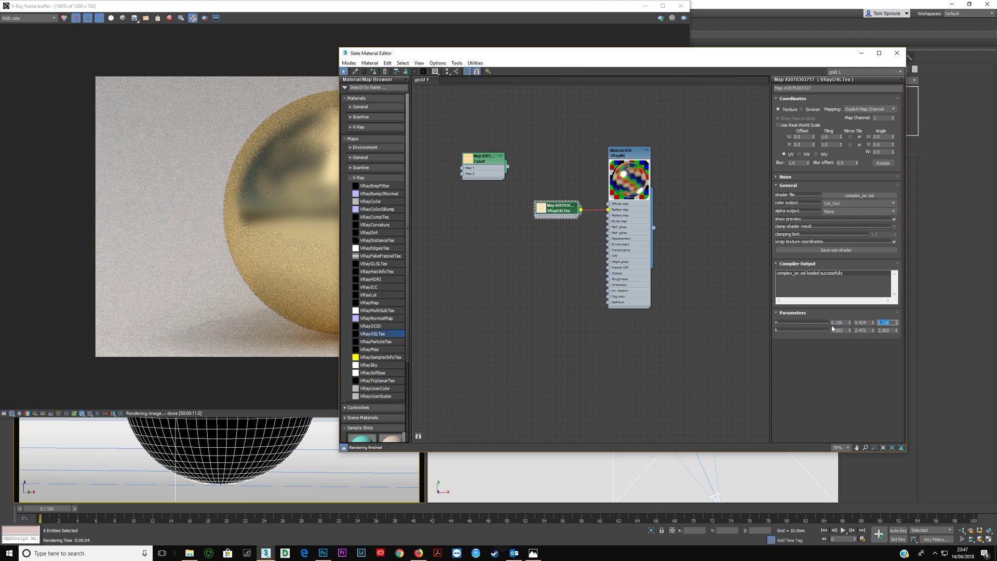
key(Return)
Copy the extinction coefficient 1.9155 from Firefox into the shader's blue k value in 3ds Max.
key(alt+Tab)
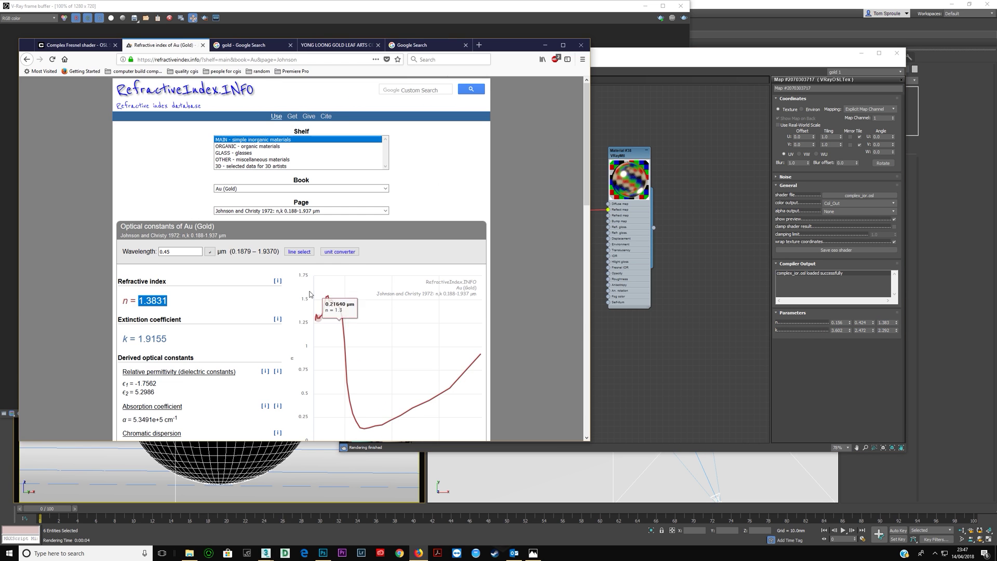
drag(138, 339, 172, 347)
key(ctrl+c)
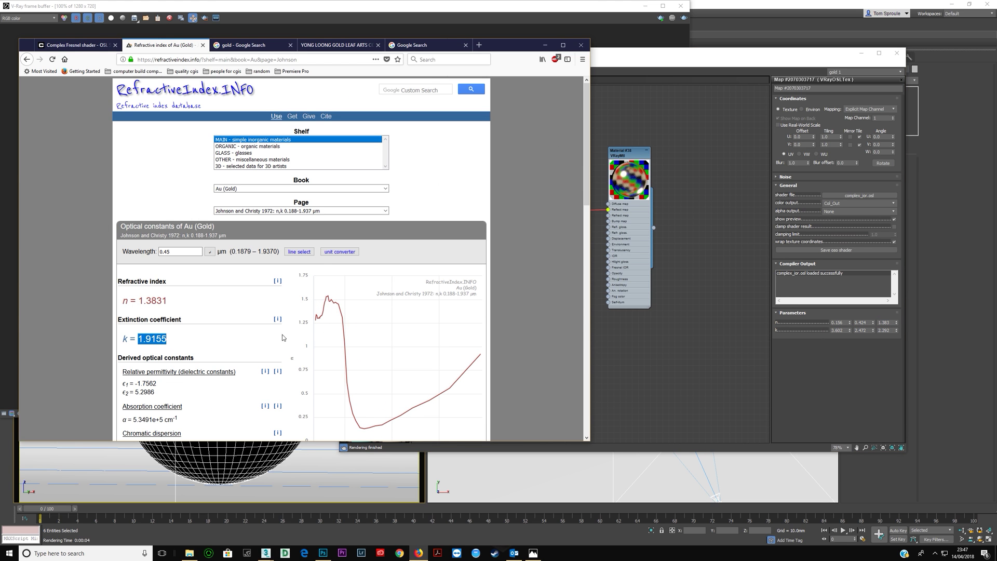
click(887, 330)
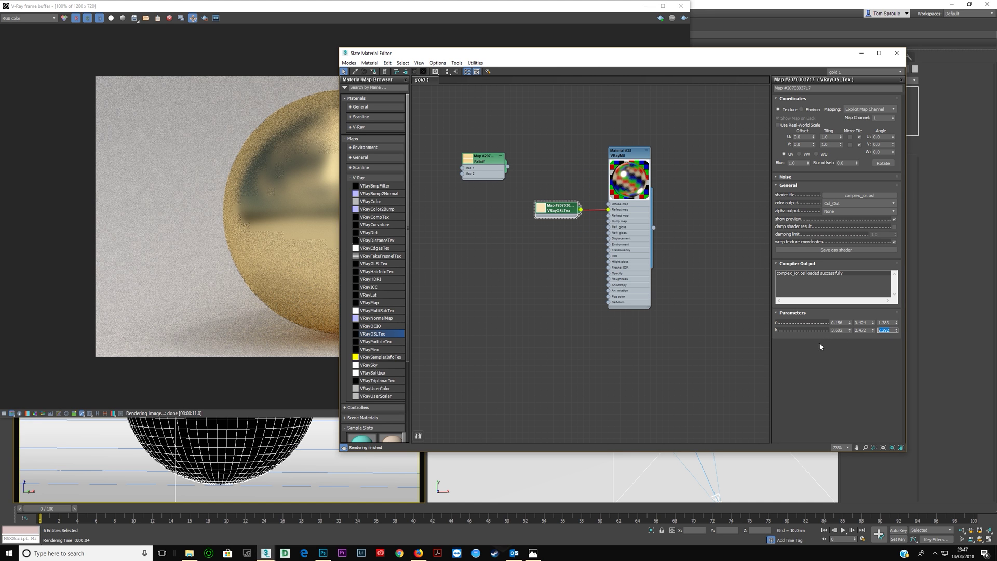
key(ctrl+v)
key(Tab)
Connect the Falloff map to the material's reflect map for comparison and reconnect the VRayOSLTex map in its place.
mouse_move(580, 219)
mouse_down()
mouse_move(568, 232)
mouse_move(568, 219)
mouse_up()
scroll(613, 156, up, 3)
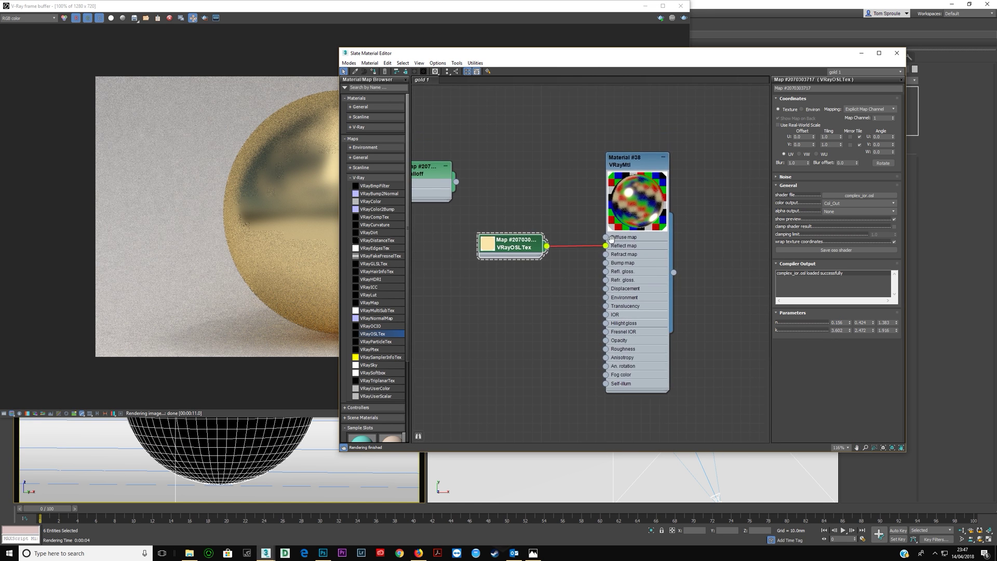
middle_drag(611, 243, 630, 248)
drag(476, 190, 625, 252)
drag(471, 201, 554, 201)
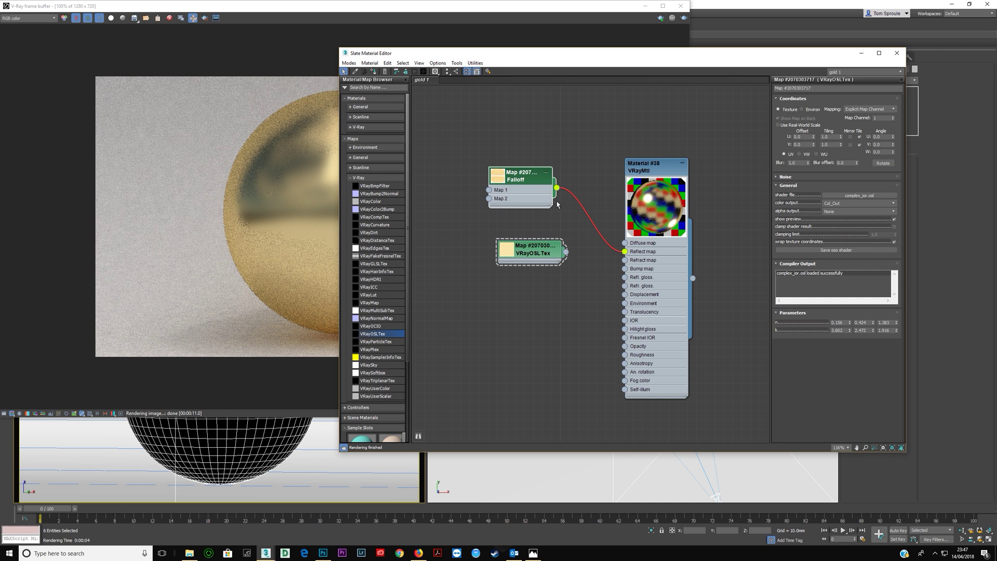
drag(566, 253, 541, 240)
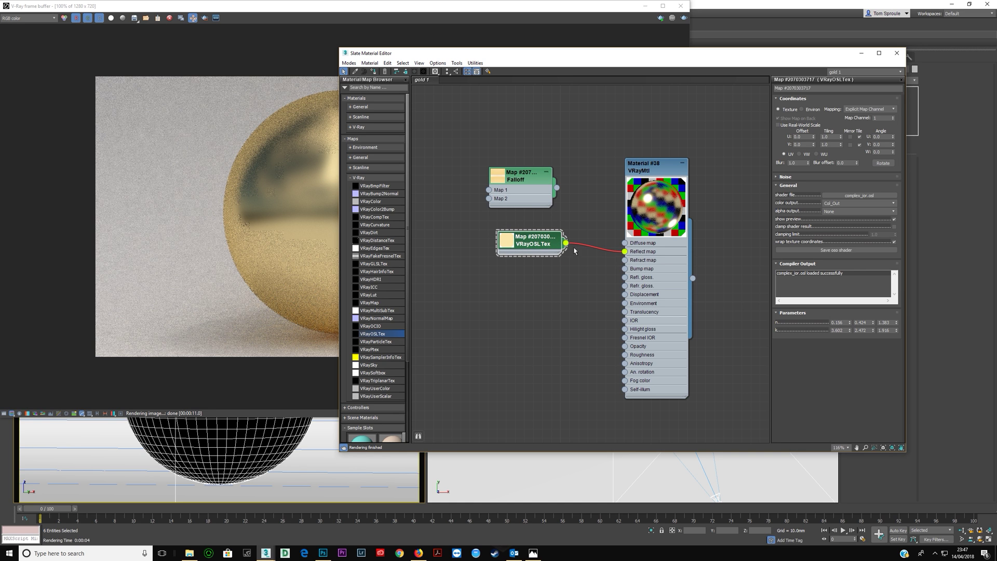
Start a test render of the gold sphere, stop it, and close the V-Ray frame buffer.
key(alt+Tab)
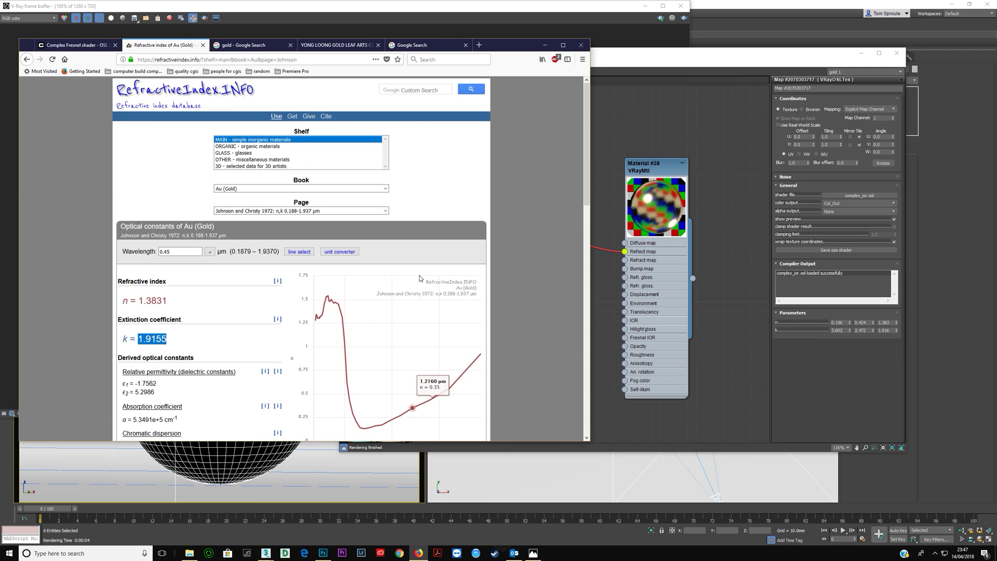
key(alt+Tab)
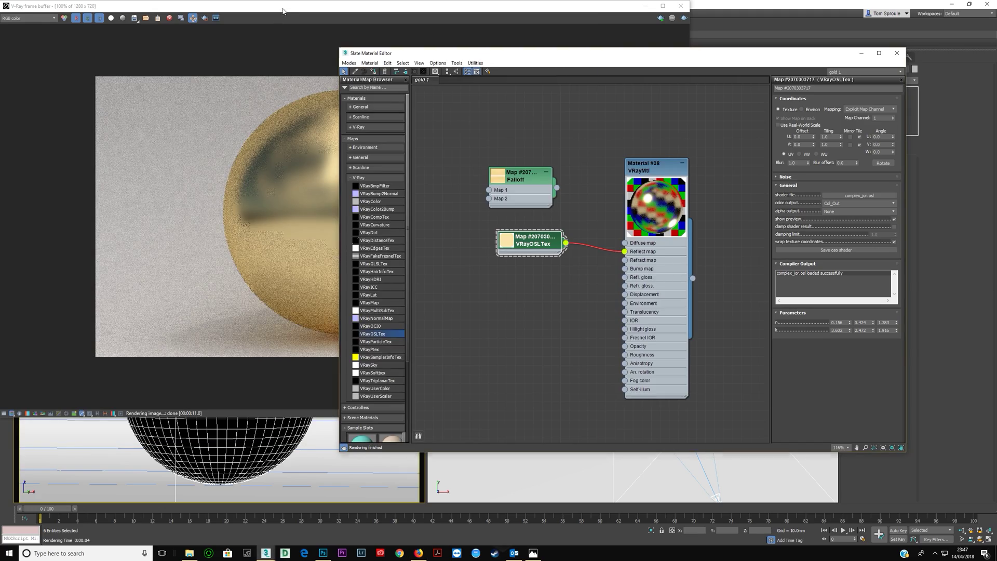
click(270, 97)
click(686, 17)
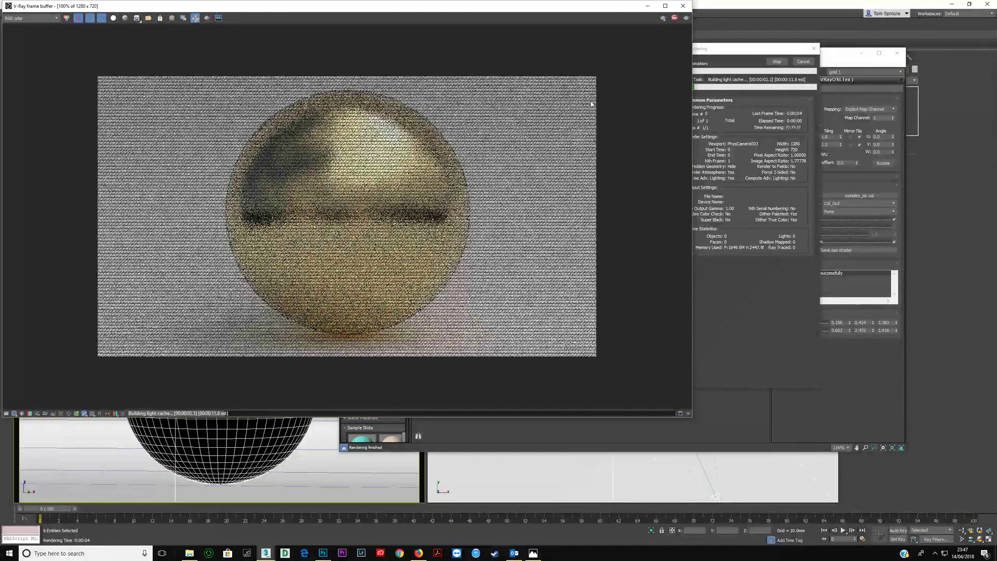
click(674, 18)
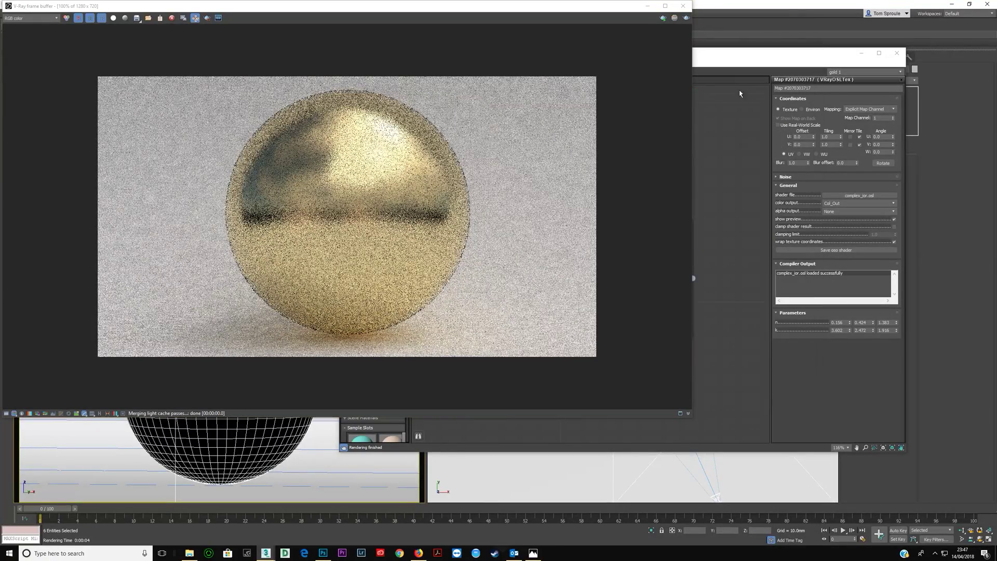
click(683, 6)
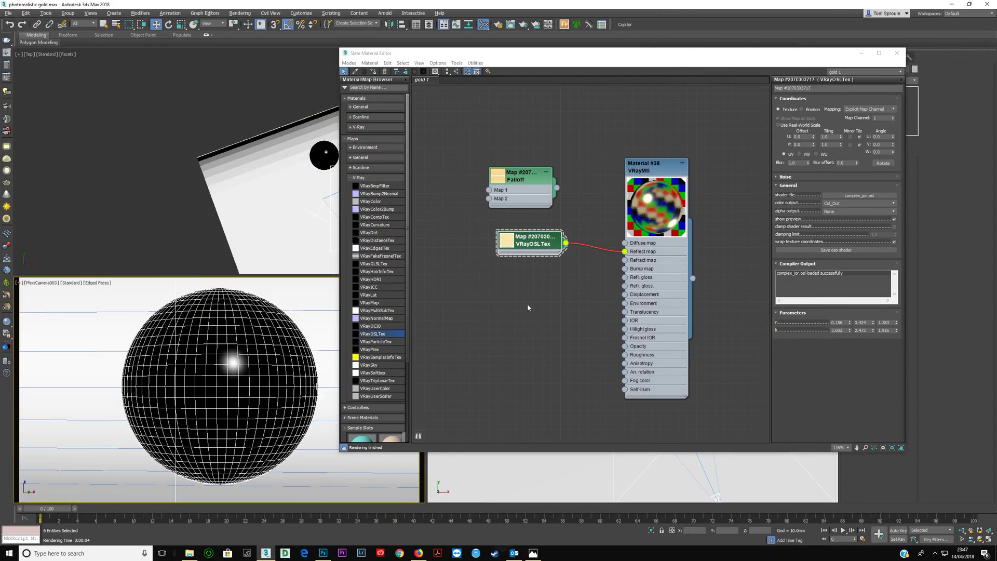
Move the VRayOSLTex node farther from the VRayMtl to leave room for another map between them.
drag(529, 239, 466, 239)
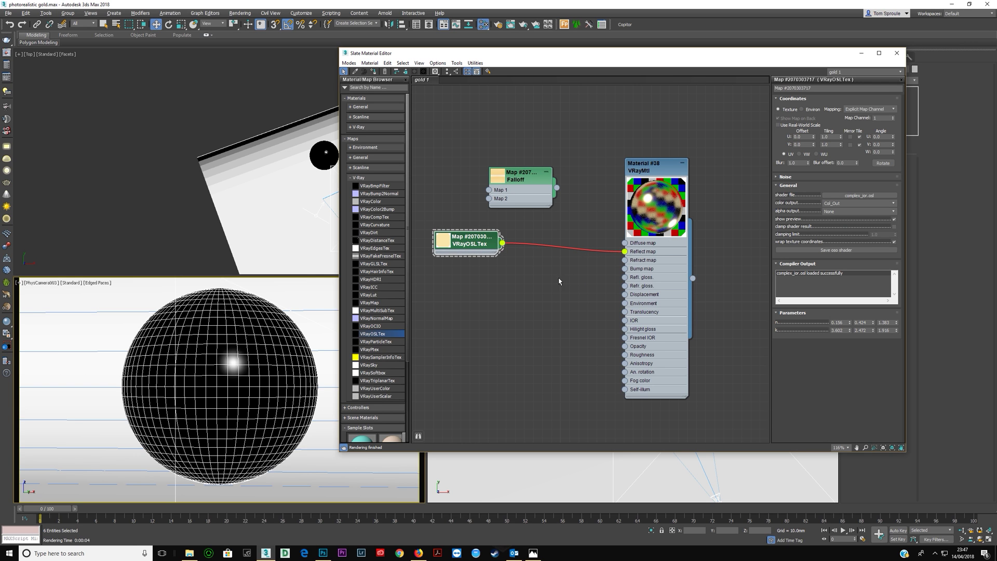
drag(472, 242, 464, 241)
middle_drag(565, 335, 644, 329)
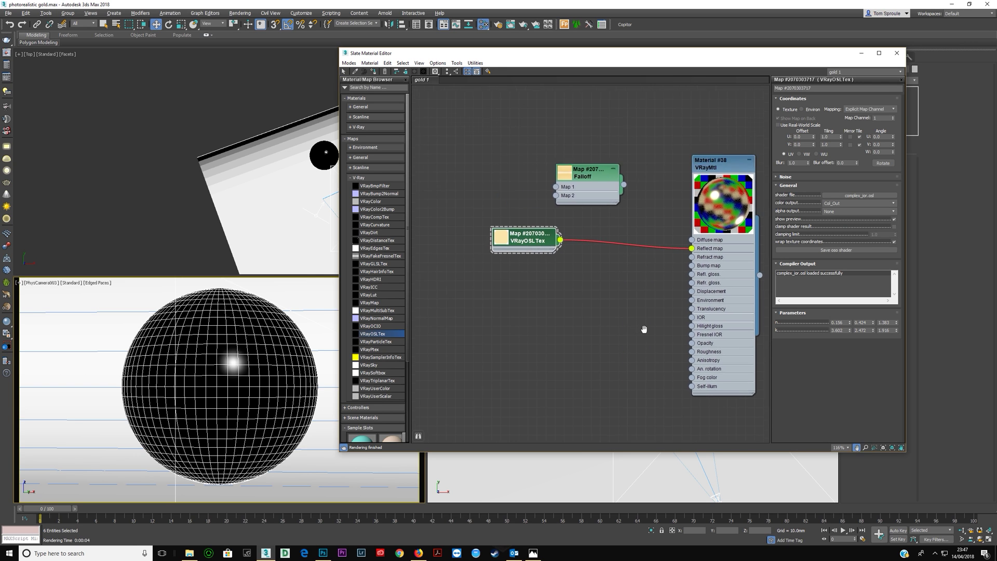
scroll(623, 317, down, 2)
drag(554, 258, 496, 261)
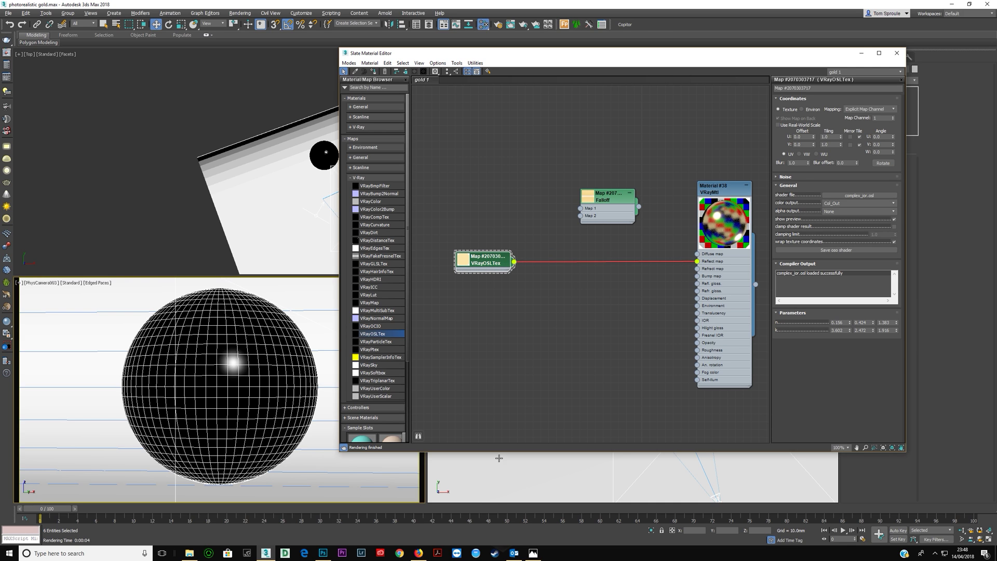
Switch to File Explorer, open the maps folder of 030 photorealistic gold, and show its files as large icons.
click(189, 553)
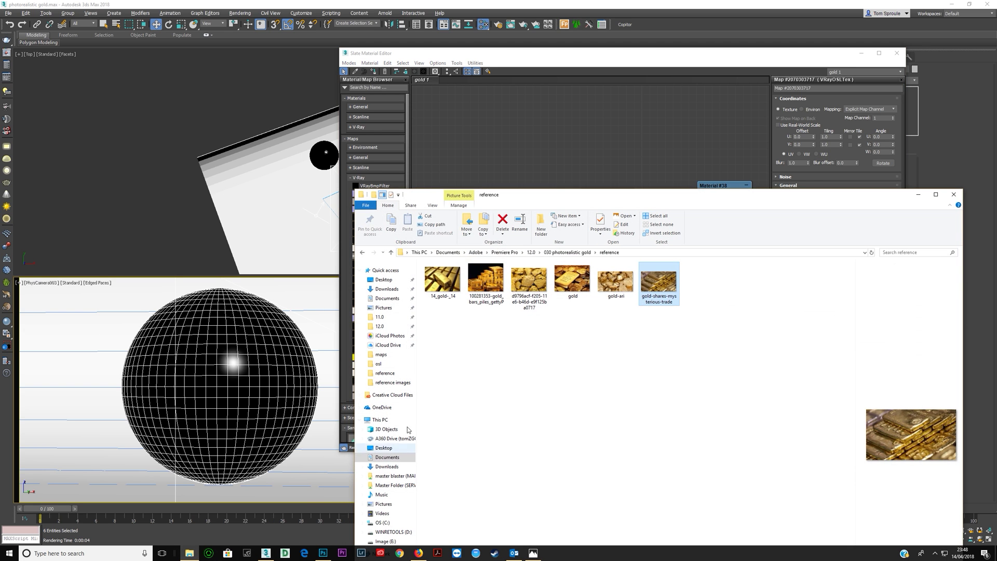
click(558, 255)
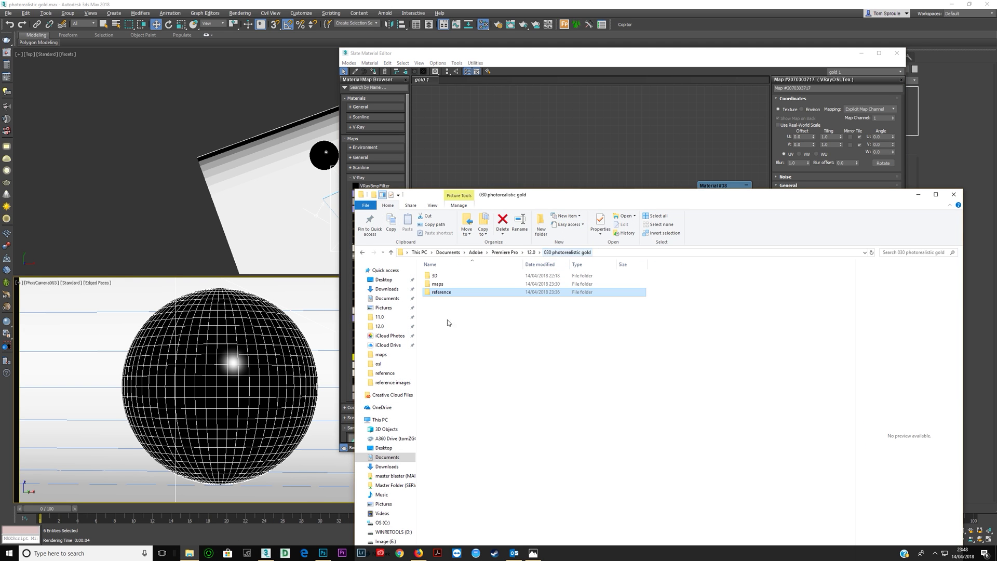
double_click(441, 275)
right_click(471, 372)
click(498, 443)
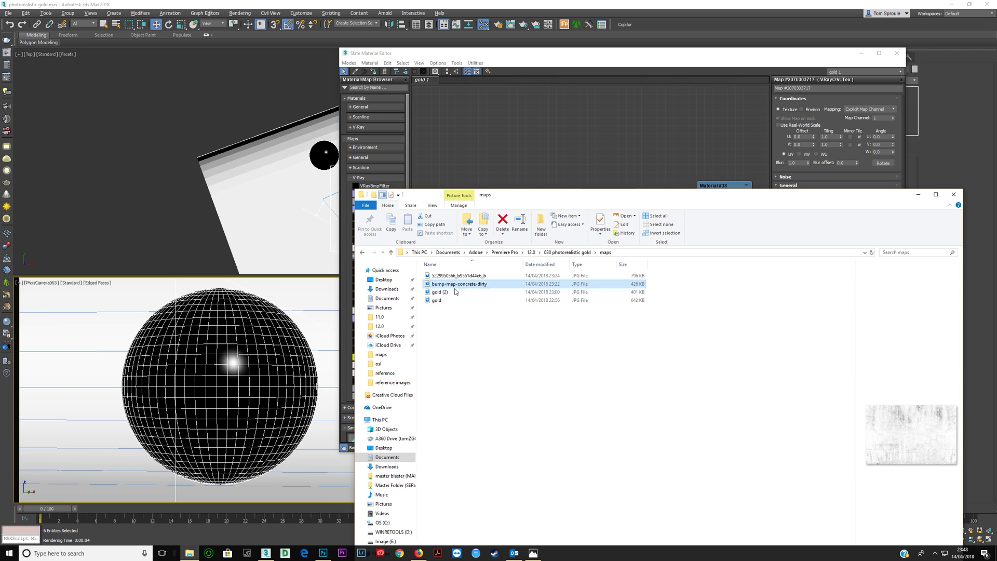
right_click(465, 345)
mouse_move(512, 349)
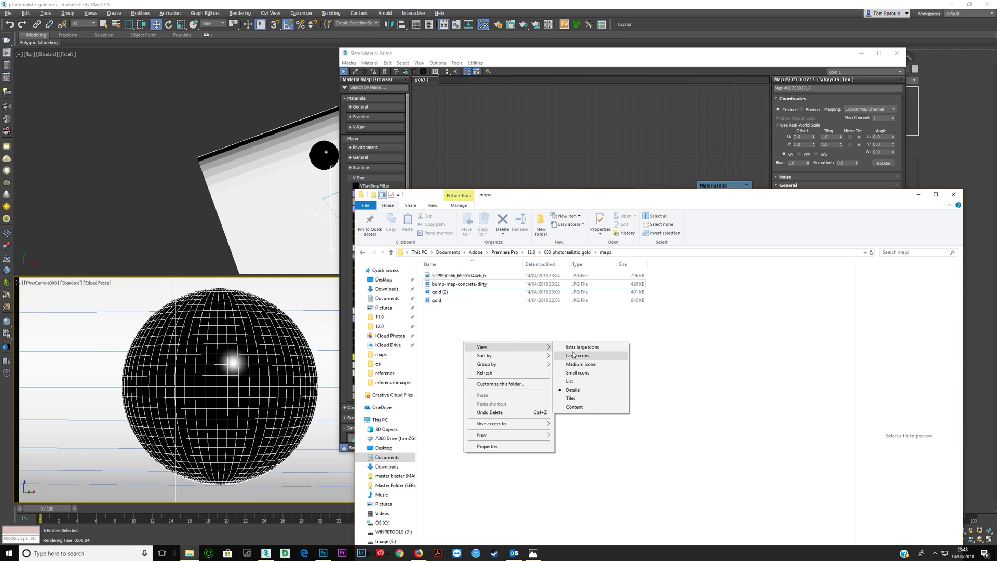
click(573, 355)
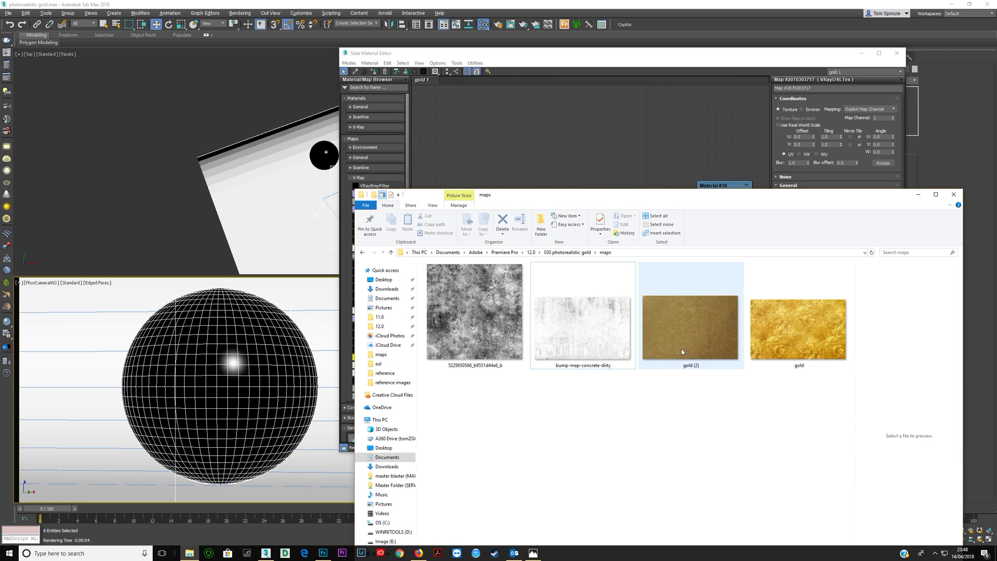
Bring the gold (2) image from File Explorer into the 3ds Max Slate Material Editor as a Bitmap node.
click(704, 344)
key(alt+Tab)
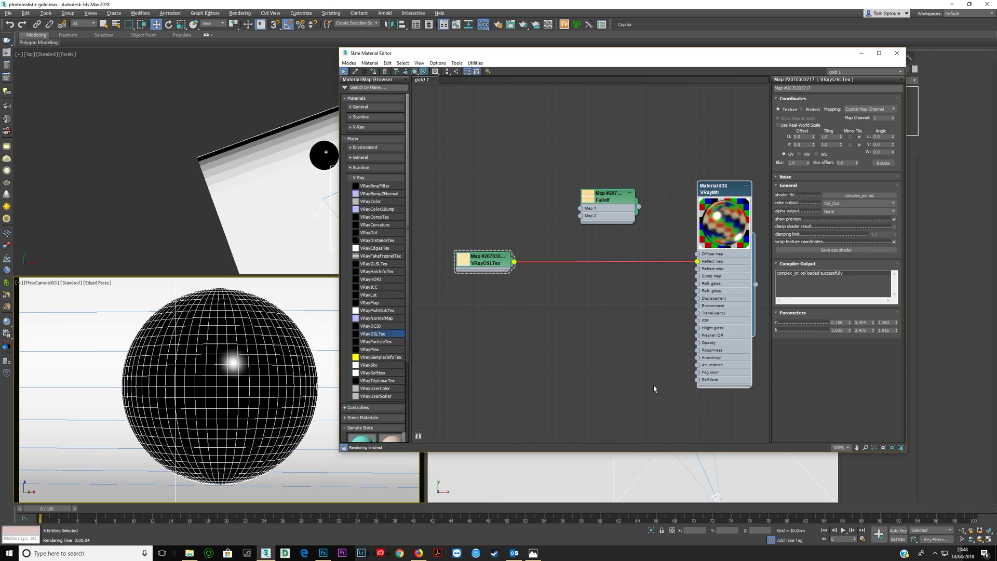
key(alt+Tab)
drag(709, 196, 663, 333)
drag(531, 287, 532, 289)
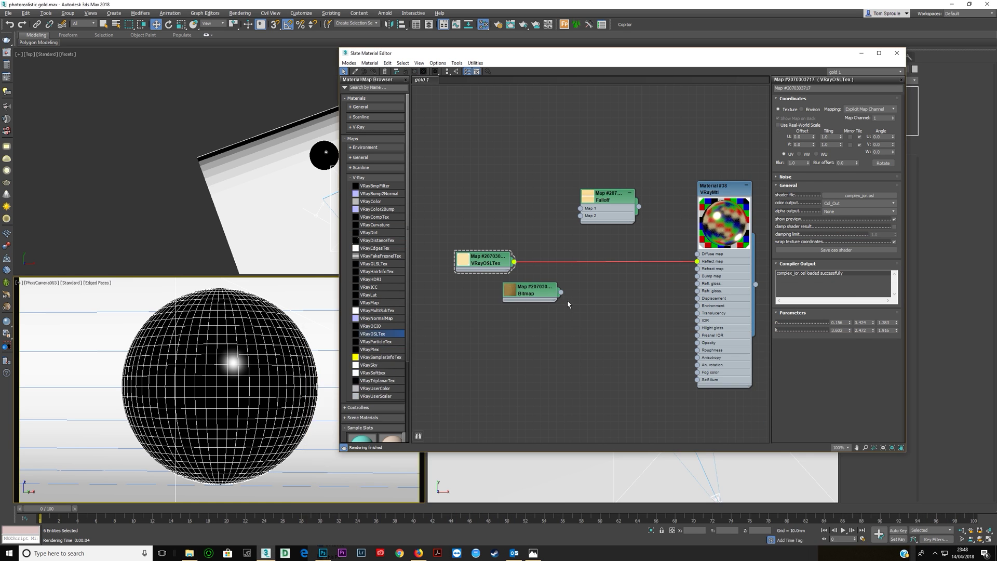
Insert a Composite map between the VRayOSLTex and the reflect map, and add a second layer fed by the gold Bitmap.
click(358, 177)
click(364, 158)
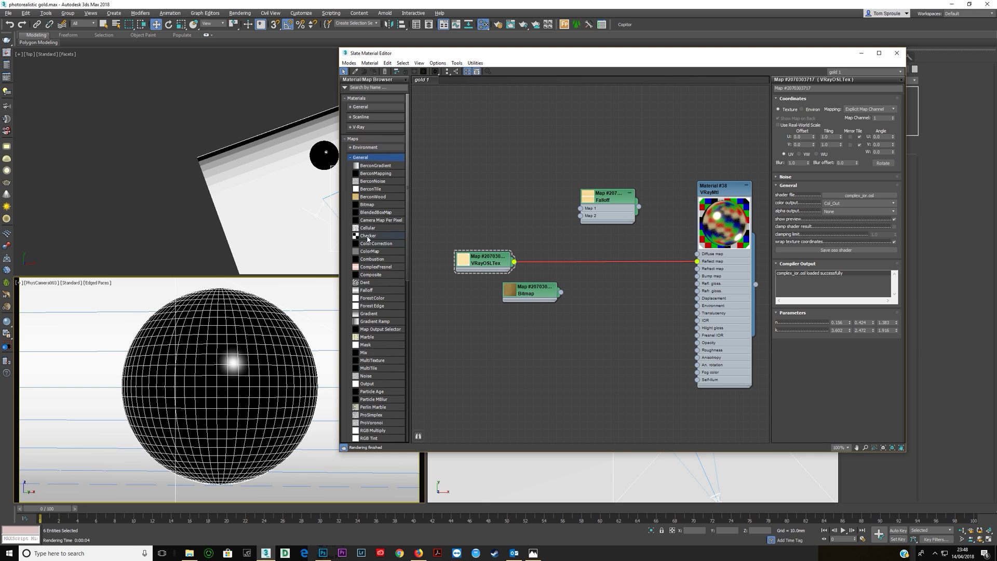
drag(375, 275, 511, 299)
click(589, 275)
double_click(584, 258)
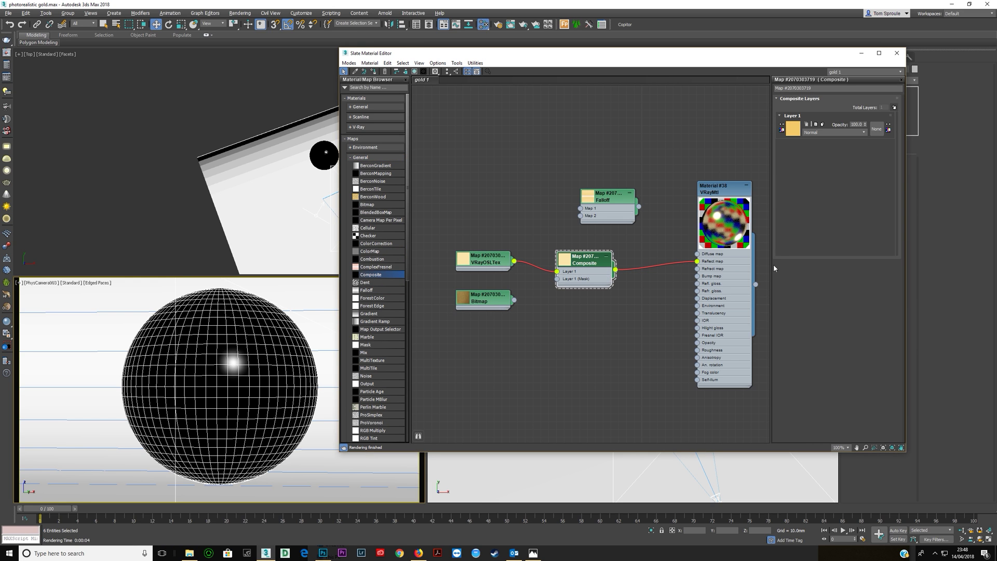
click(895, 106)
drag(513, 300, 557, 286)
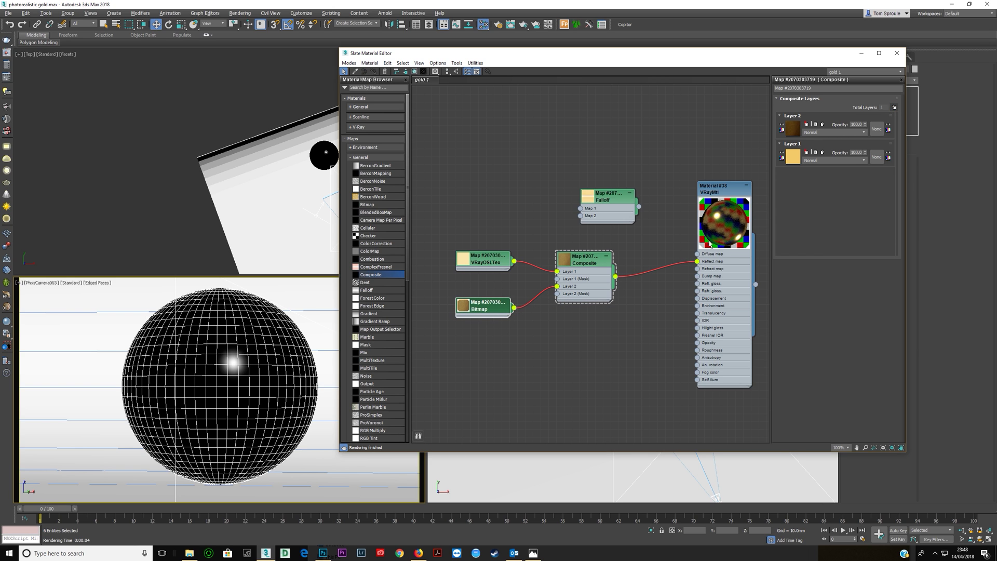
Try Overlay blending on Layer 2, move the Bitmap node farther from the Composite, and set the blending mode to Soft Light.
click(823, 132)
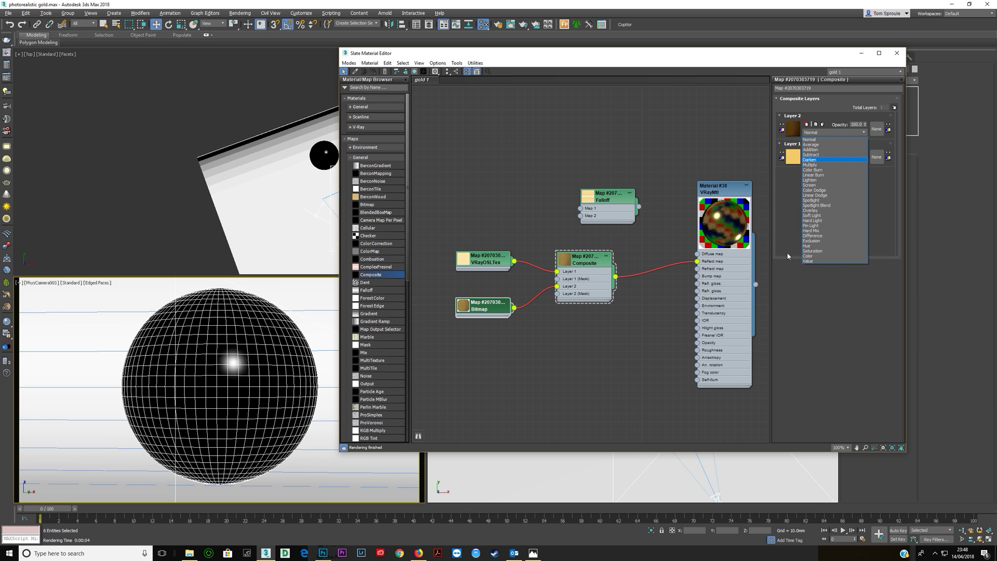
click(813, 213)
drag(466, 301, 419, 332)
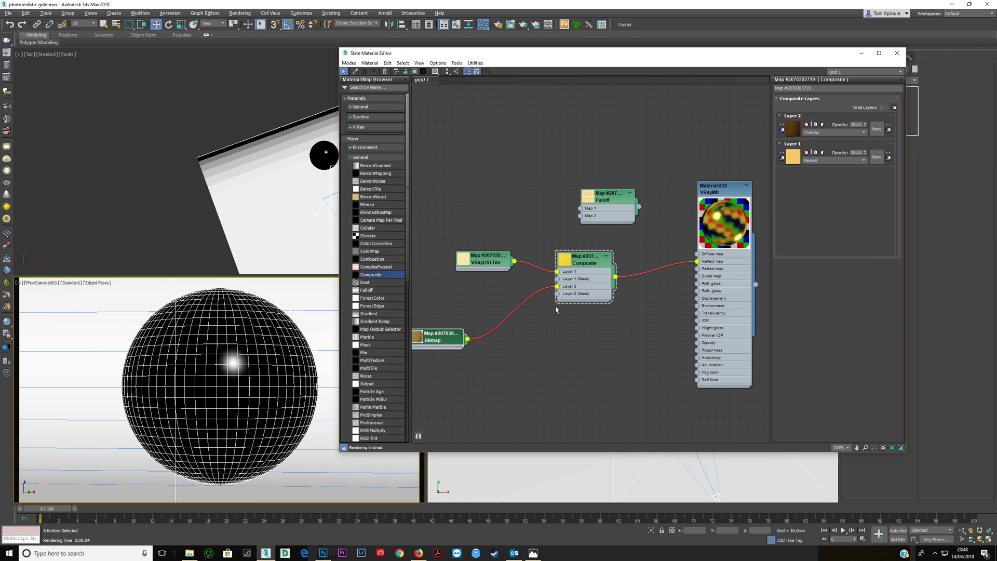
middle_drag(523, 322, 608, 299)
click(823, 132)
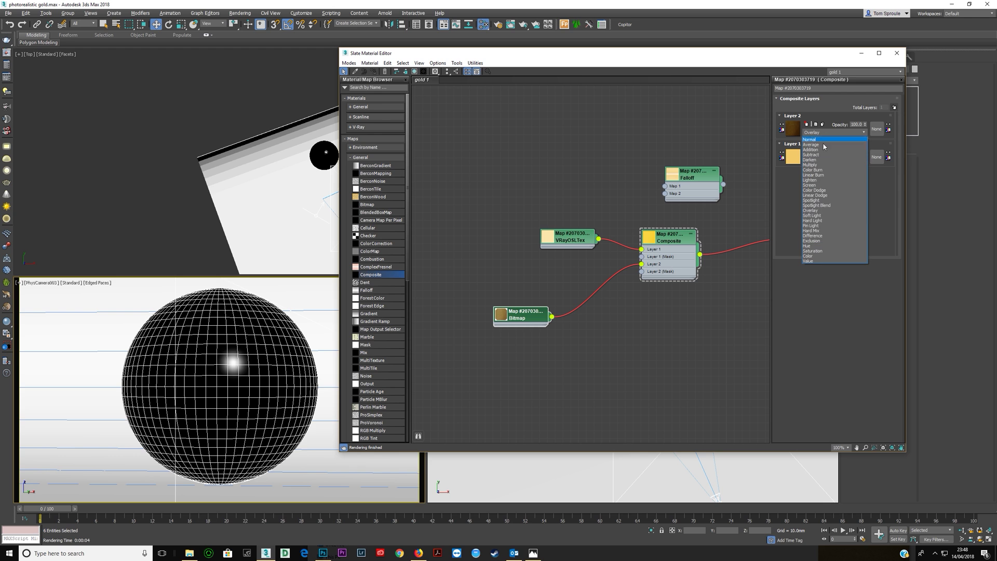
click(816, 215)
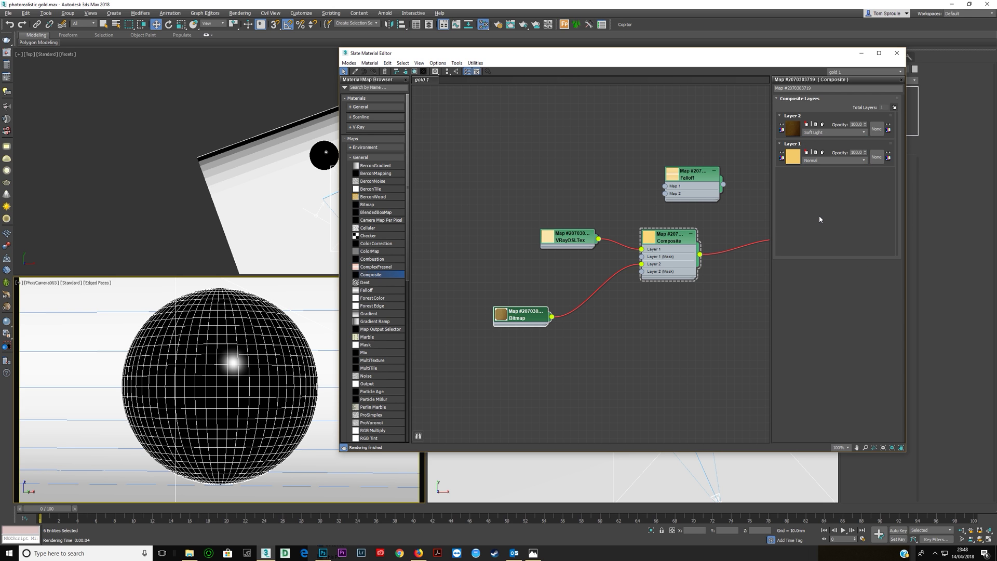
Insert a Color Correction map between the gold Bitmap and Layer 2 of the Composite, and open its parameters.
middle_drag(670, 251, 614, 243)
scroll(614, 243, down, 2)
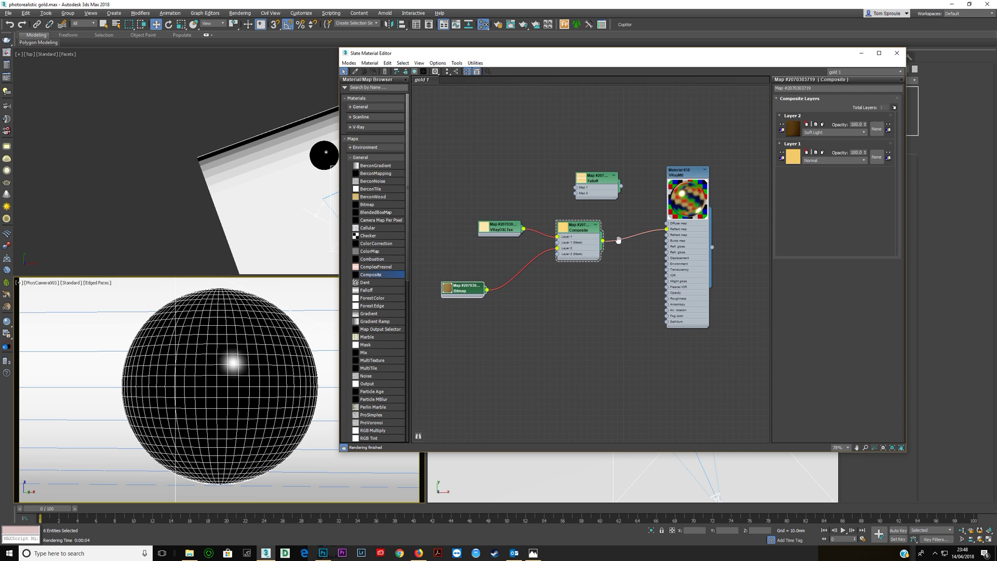
drag(671, 259, 674, 255)
drag(452, 293, 438, 264)
drag(381, 244, 481, 223)
double_click(519, 270)
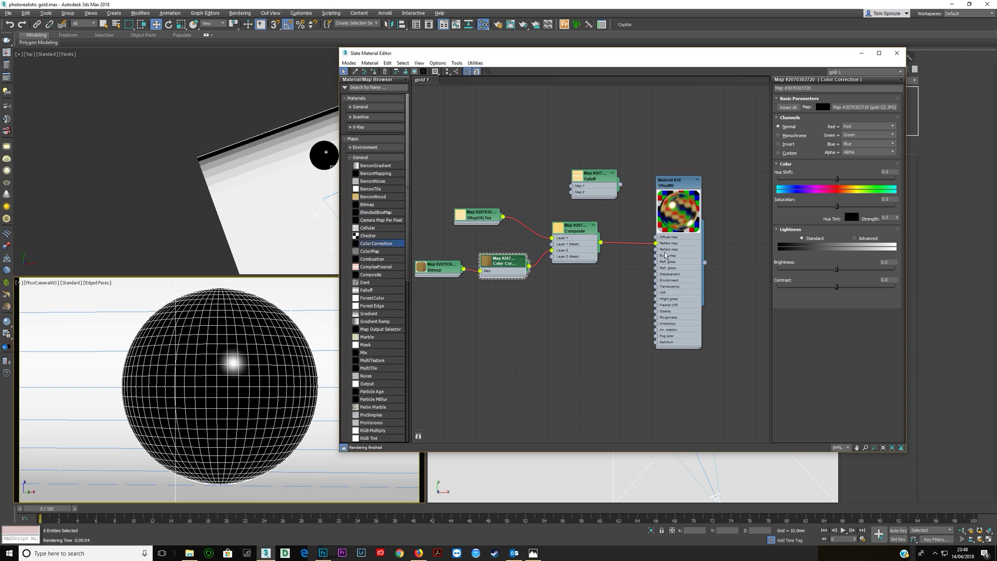
Set the Color Correction saturation to about -39 and toggle the Composite's Layer 2 visibility for comparison.
double_click(567, 248)
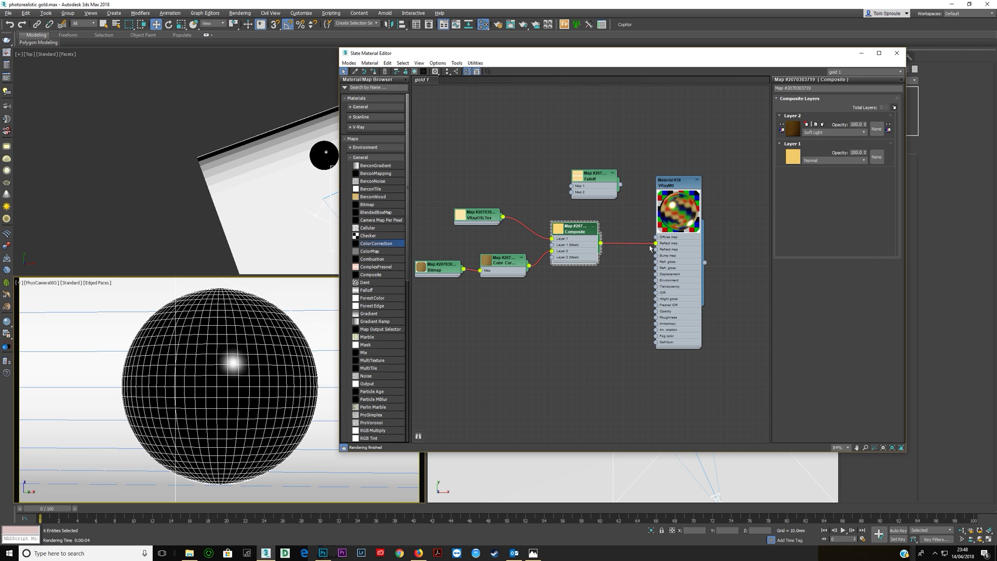
click(782, 126)
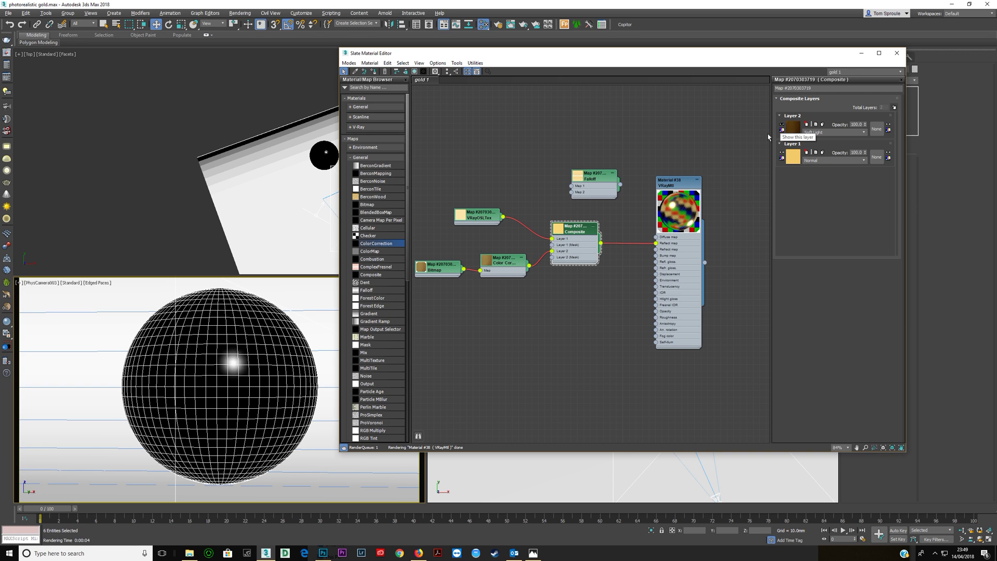
double_click(504, 264)
drag(818, 206, 814, 206)
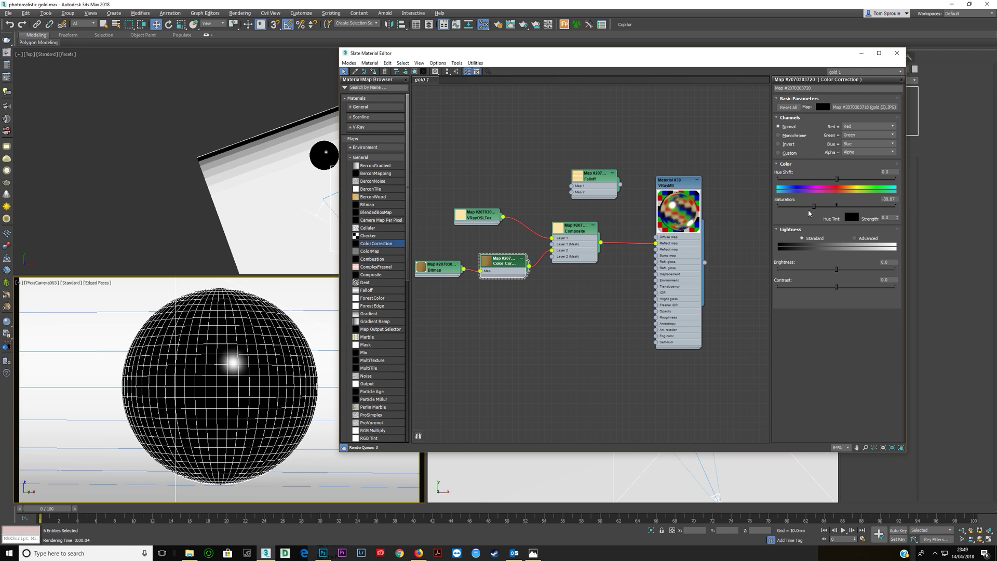
double_click(581, 242)
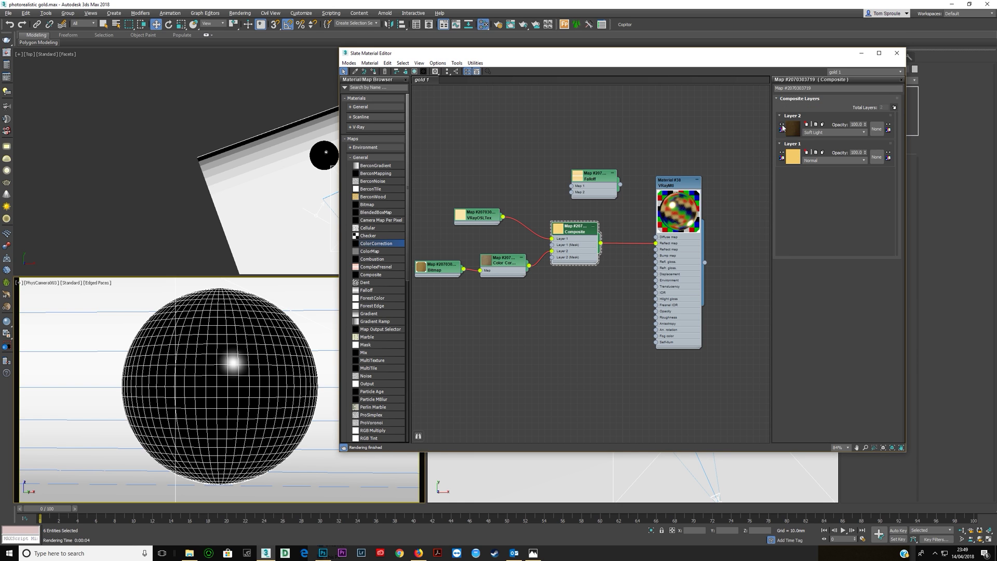
click(782, 127)
Switch the Color Correction lightness to Advanced with RGB gamma/contrast 2, and toggle Layer 2's visibility to compare.
right_click(500, 266)
click(525, 269)
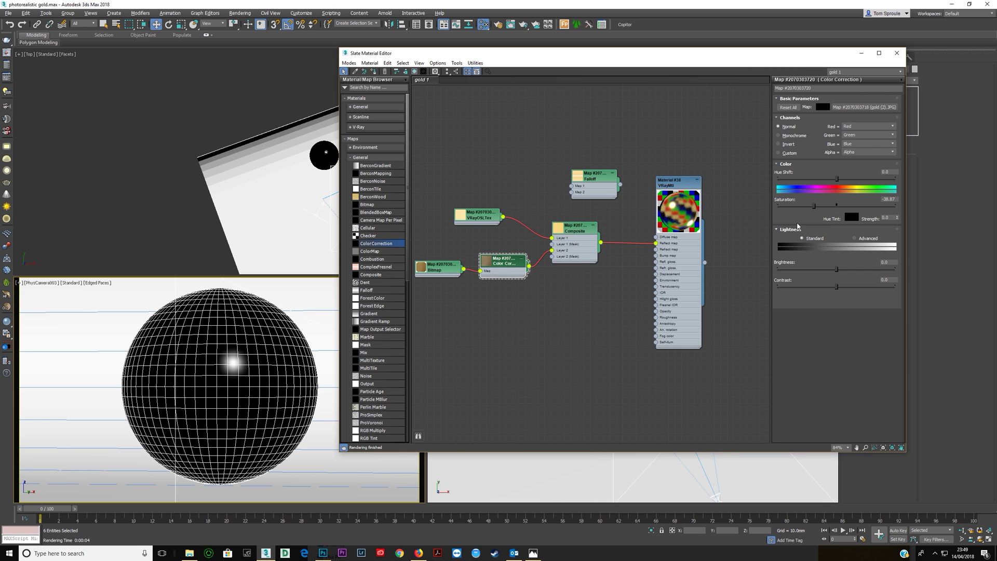
click(854, 238)
click(833, 268)
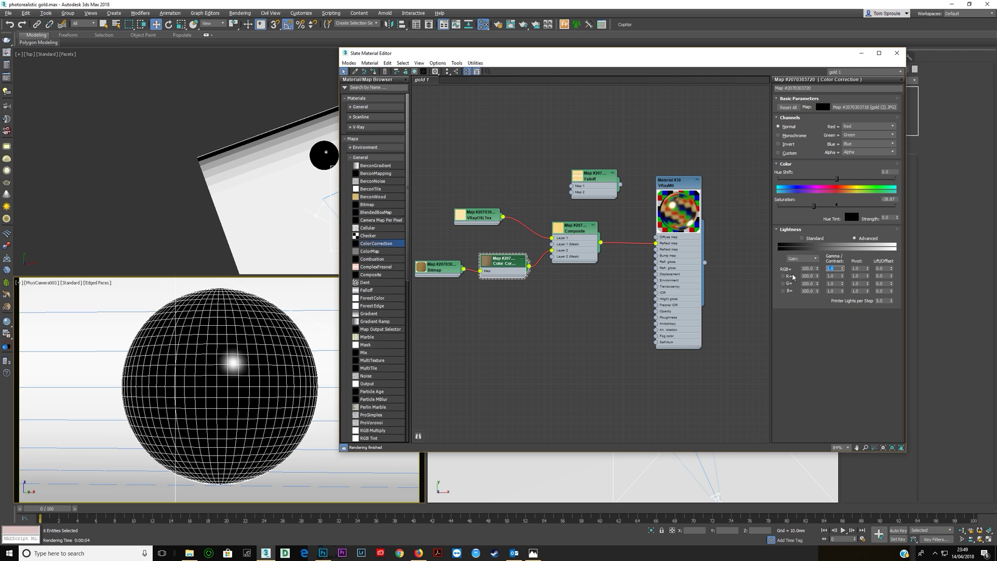
key(Return)
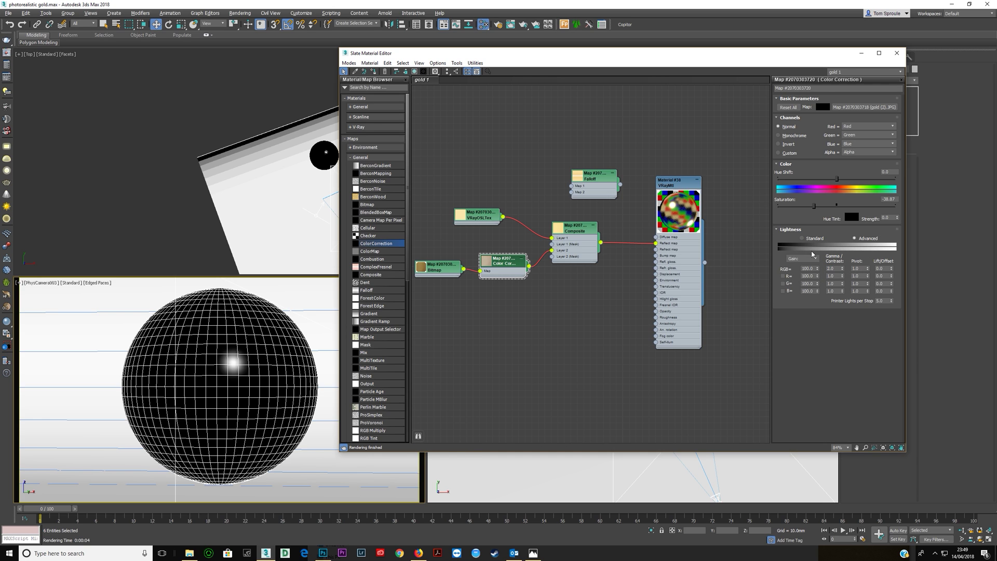
click(581, 253)
click(782, 126)
click(783, 126)
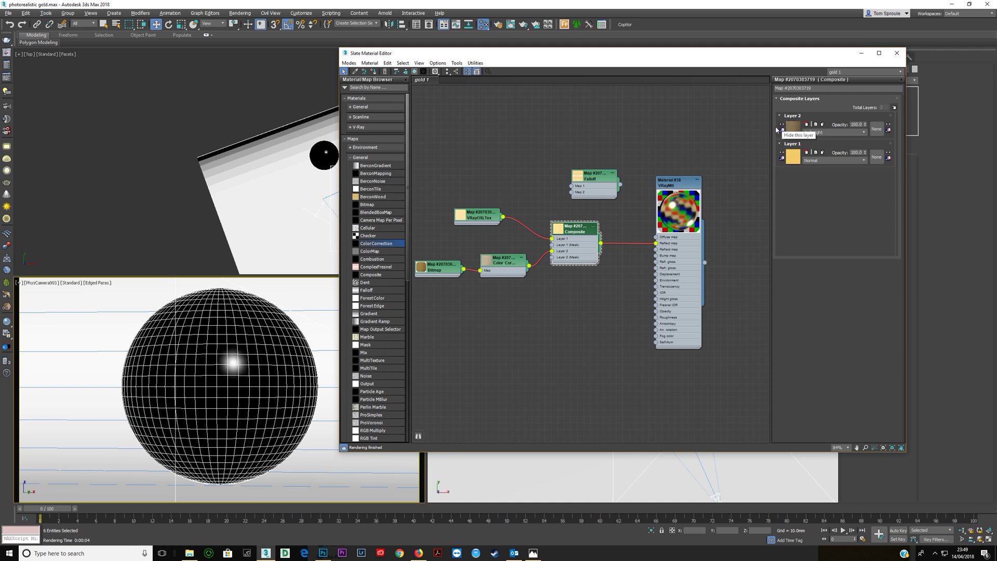
Set the Color Correction's RGB gamma/contrast to 3 and saturation to about -52, and reopen the Composite map's parameters.
double_click(497, 269)
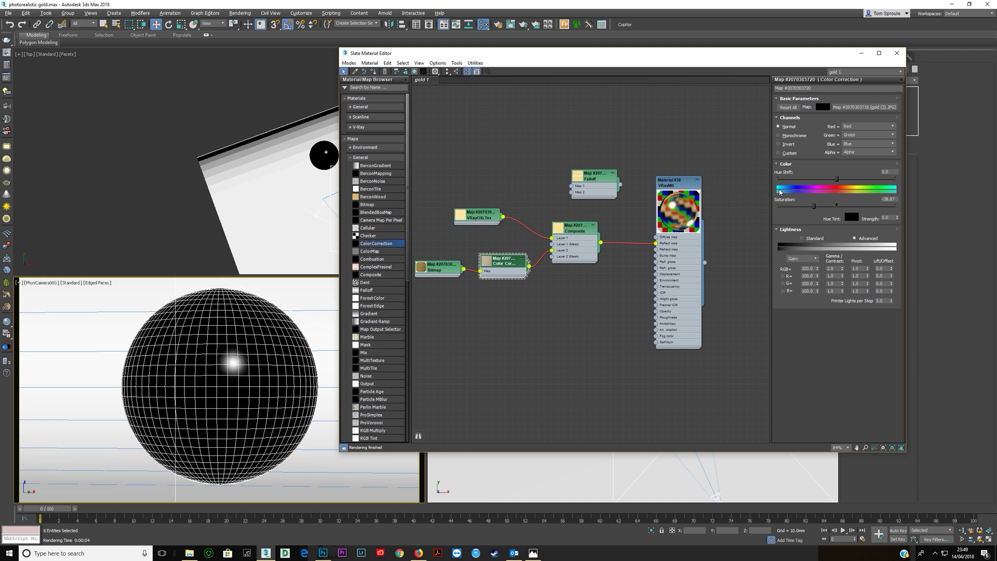
double_click(833, 268)
text(3)
key(Return)
drag(814, 206, 806, 205)
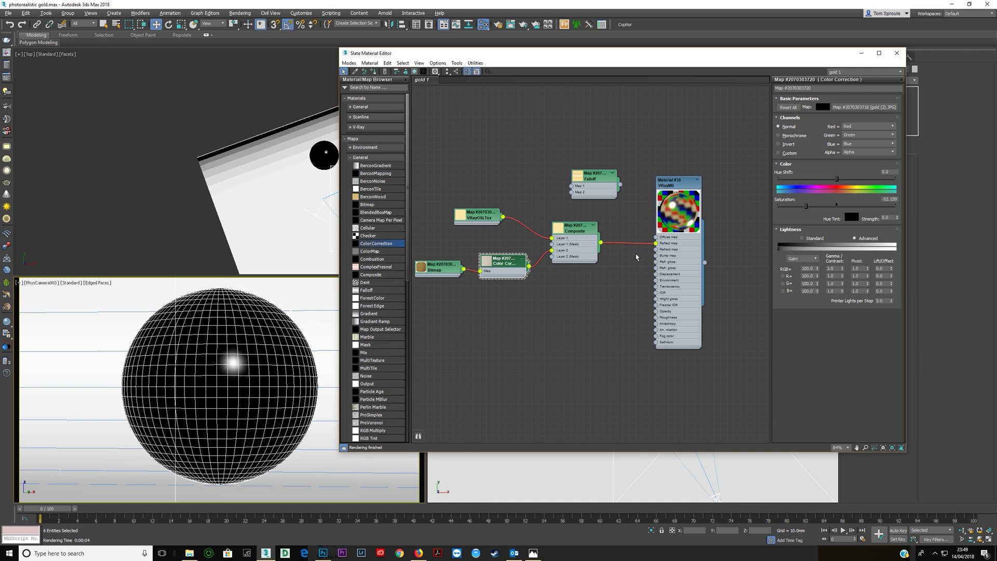
double_click(578, 253)
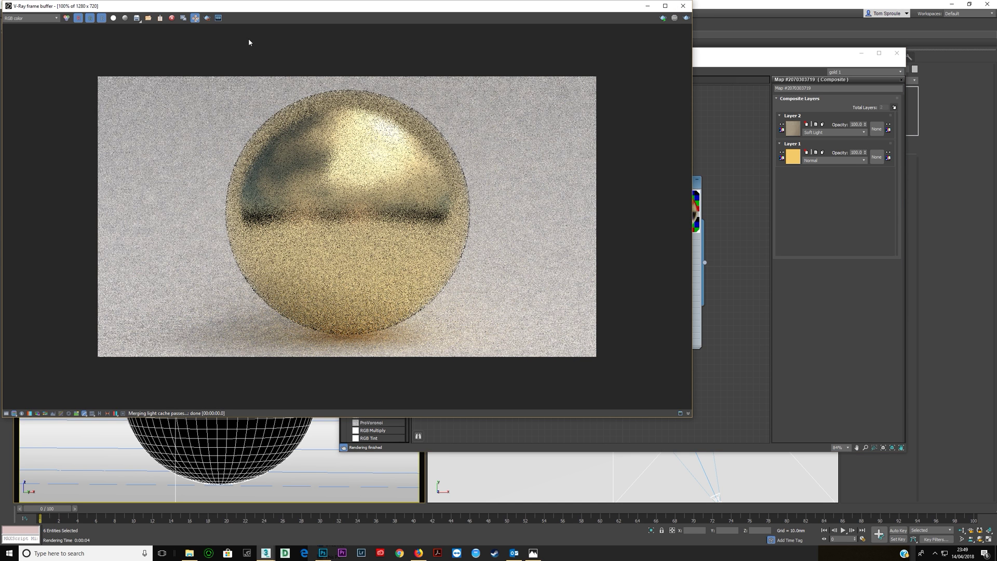
Enable region rendering, mark a region on the upper middle of the gold sphere, render it and inspect it up close.
click(207, 18)
drag(327, 154, 426, 227)
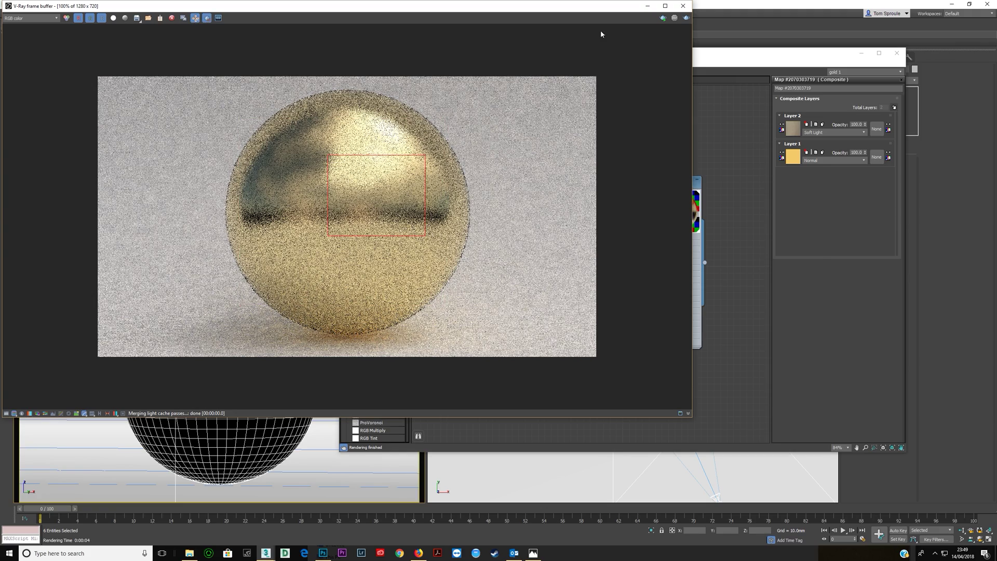
click(686, 18)
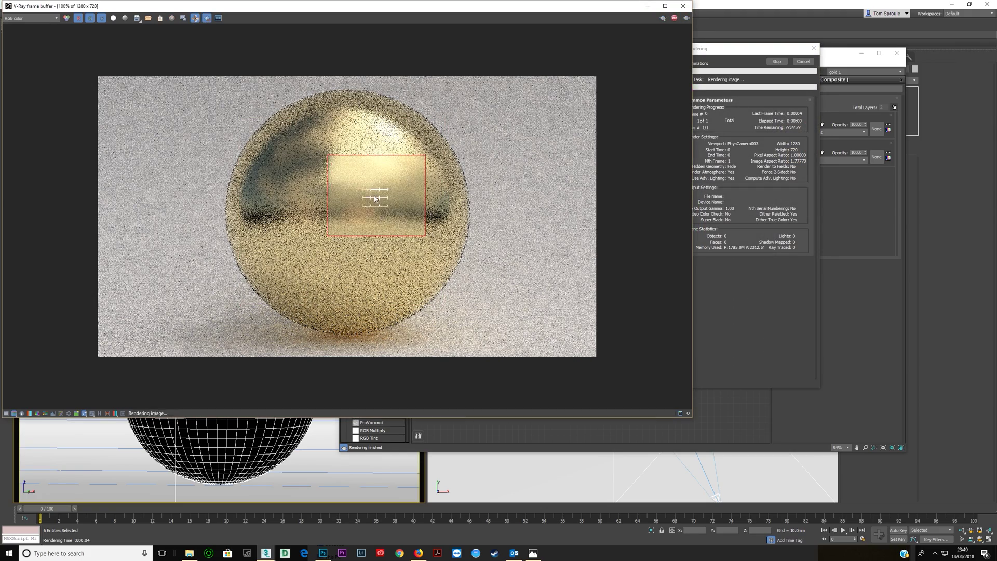
scroll(372, 195, up, 1)
scroll(372, 171, up, 2)
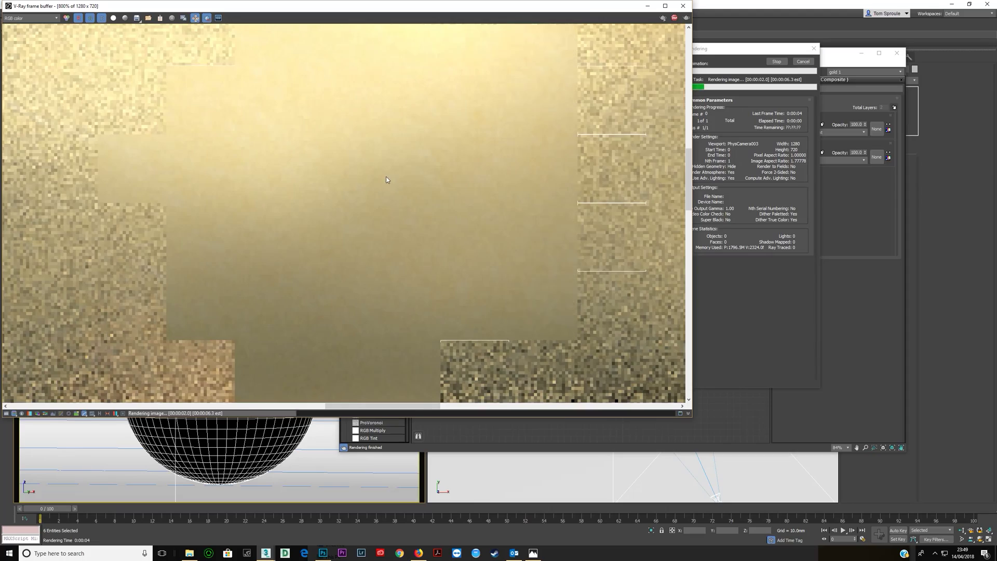
scroll(372, 172, down, 2)
scroll(378, 182, down, 1)
scroll(387, 182, up, 2)
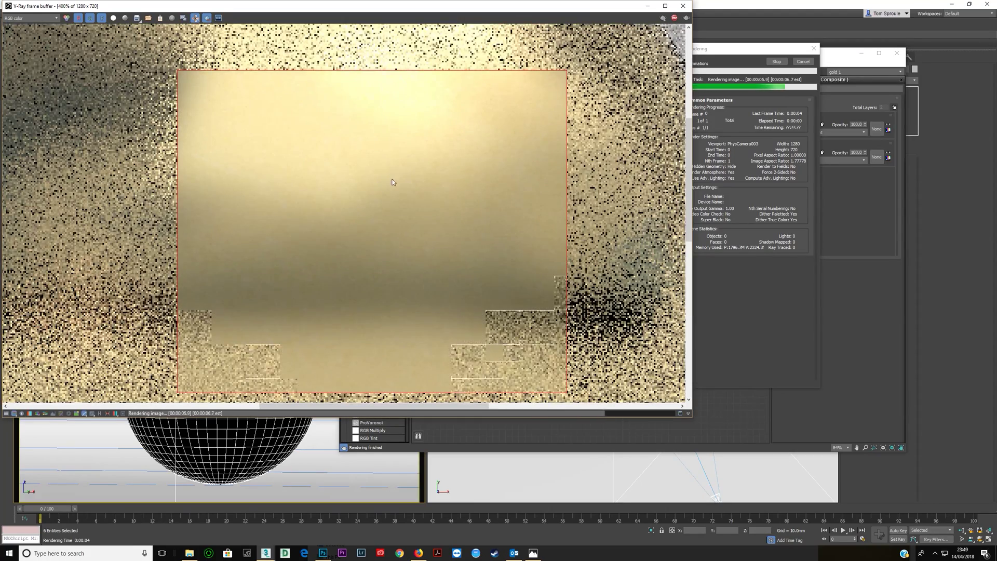
scroll(381, 216, down, 2)
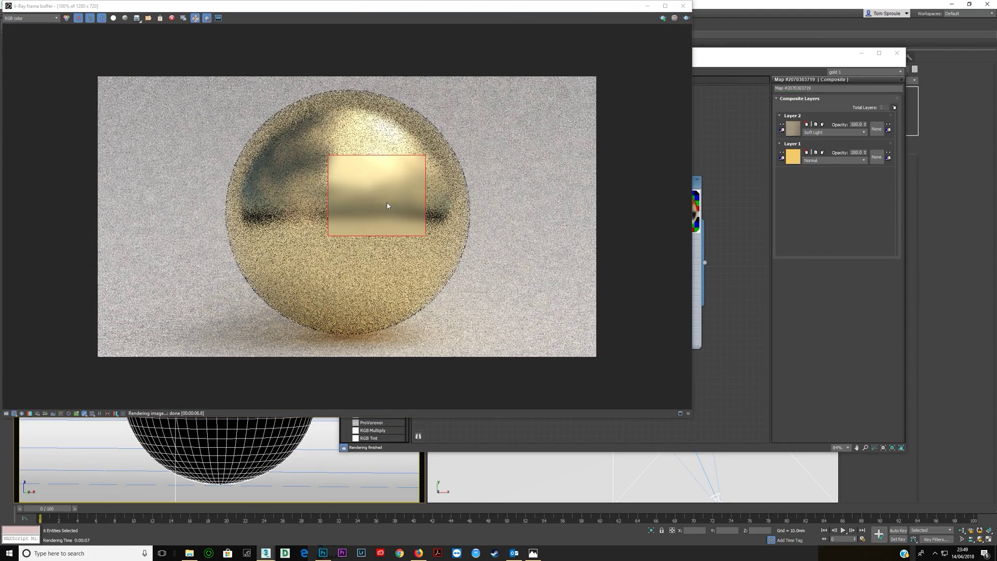
Close the render window and add a third layer to the Composite map.
click(682, 6)
middle_drag(576, 253, 578, 240)
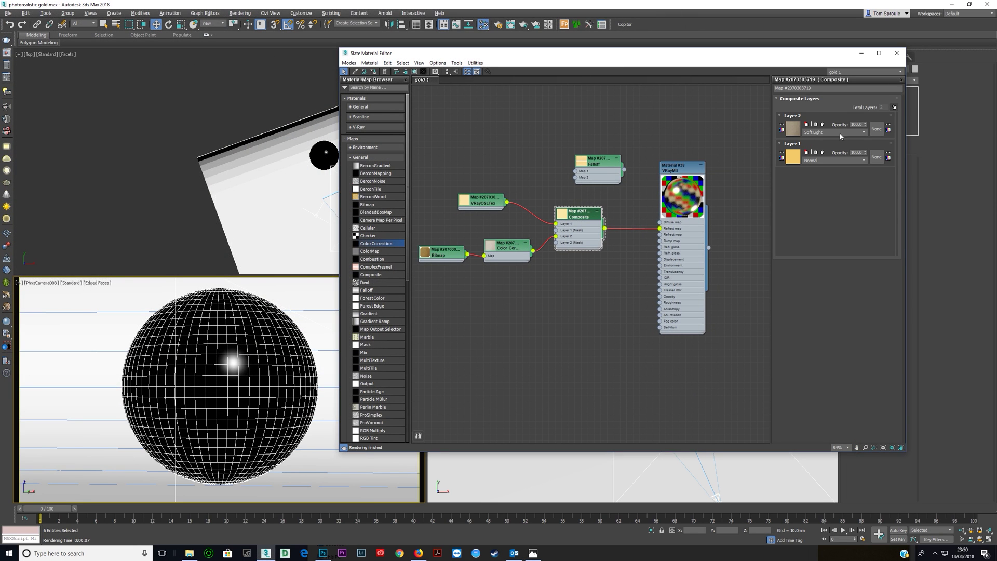
scroll(525, 223, down, 2)
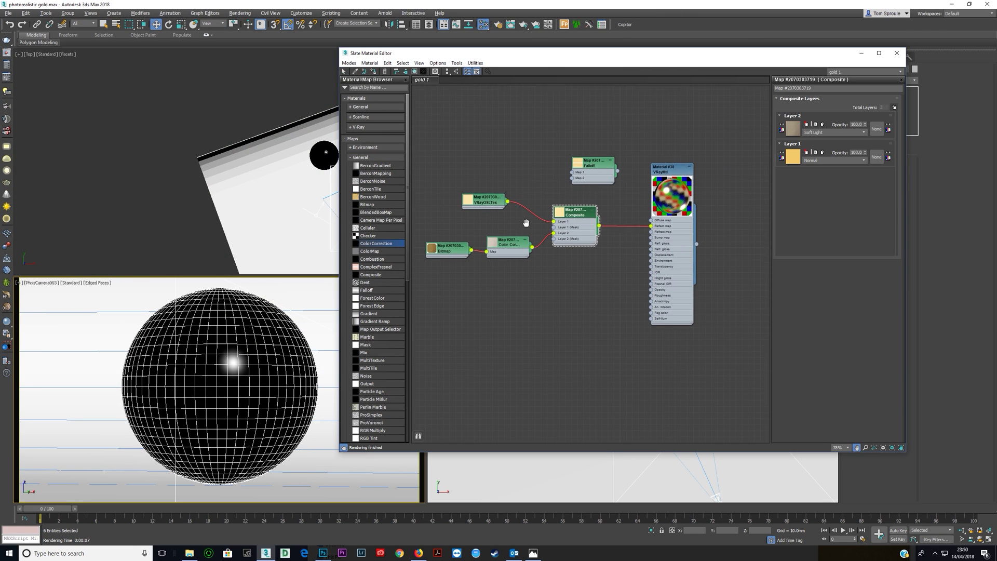
click(894, 107)
middle_drag(572, 245, 600, 265)
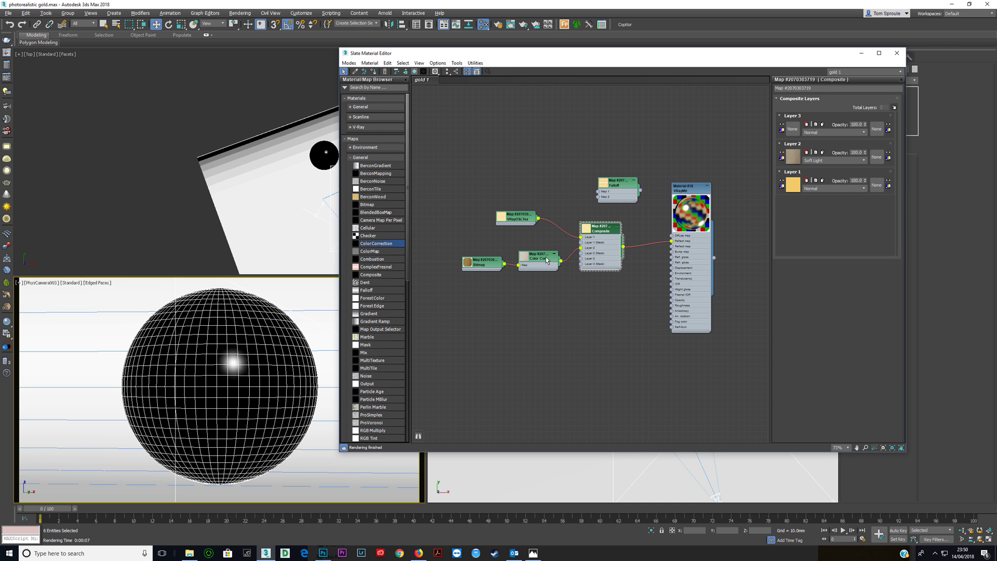
drag(524, 54, 494, 84)
click(189, 552)
drag(540, 339, 317, 215)
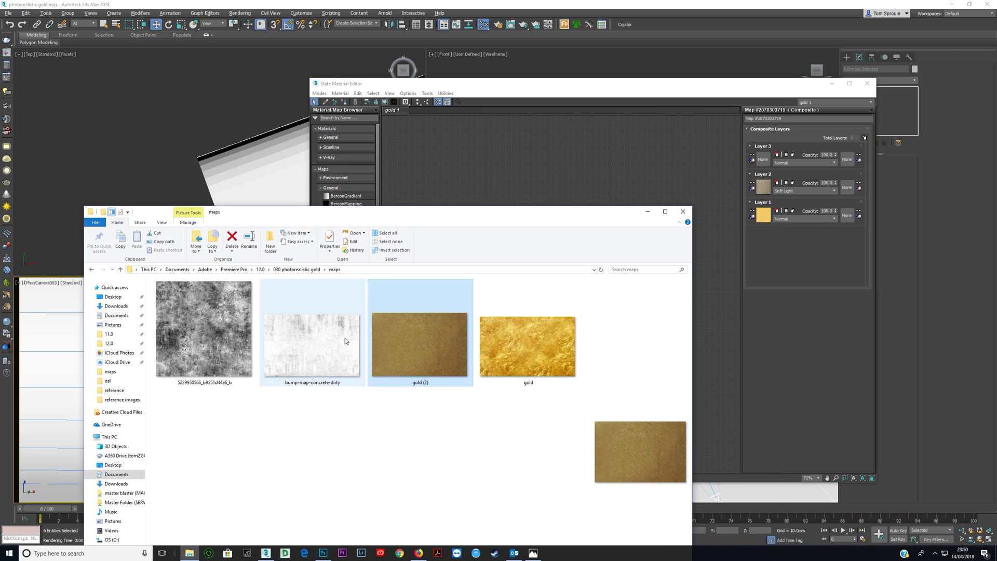
drag(444, 220, 360, 317)
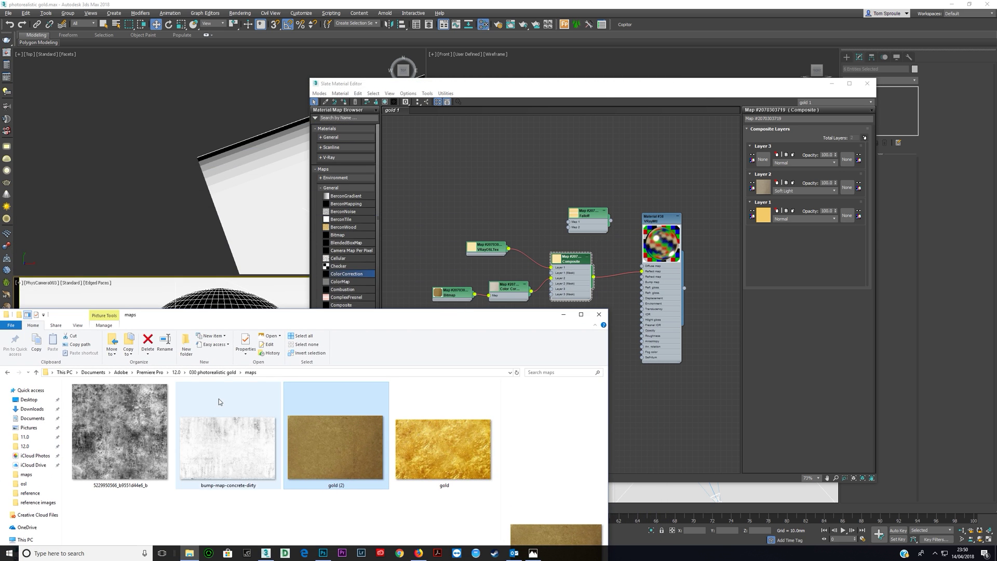
drag(113, 440, 674, 268)
scroll(552, 324, up, 2)
scroll(631, 301, up, 1)
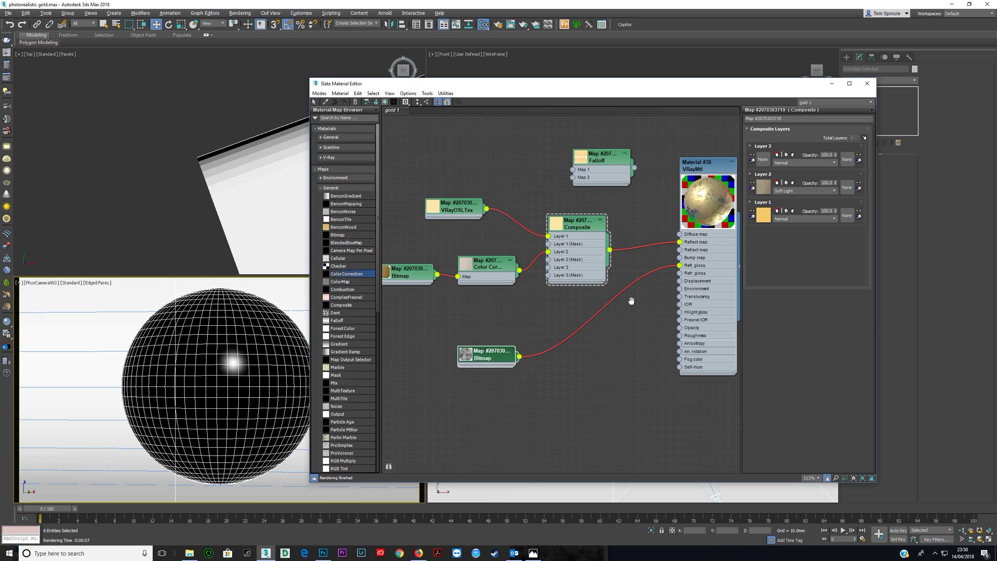
Reposition the grunge Bitmap node beneath the Composite node and open its parameters.
middle_drag(631, 301, 545, 309)
scroll(545, 310, up, 1)
drag(619, 307, 644, 314)
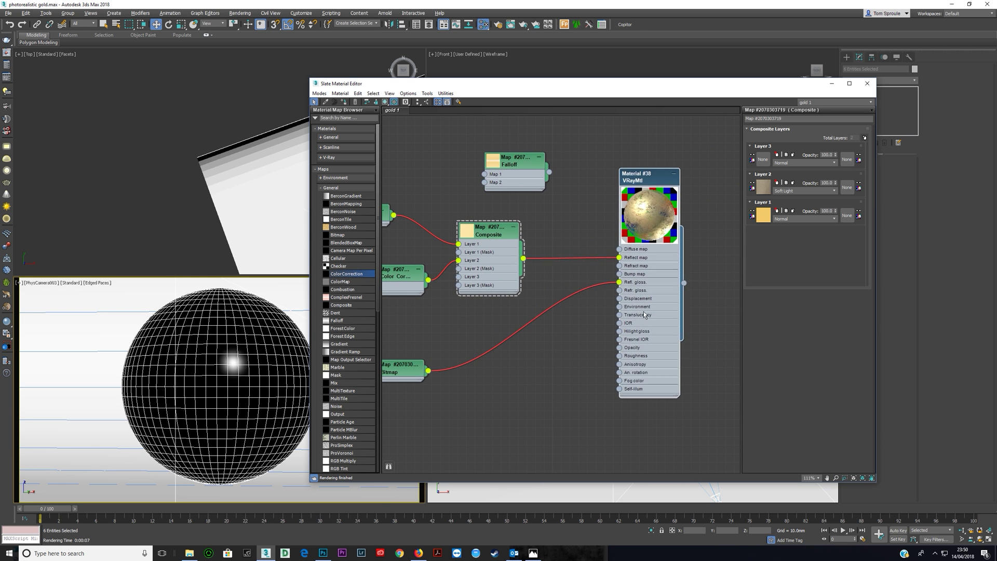
drag(418, 373, 497, 356)
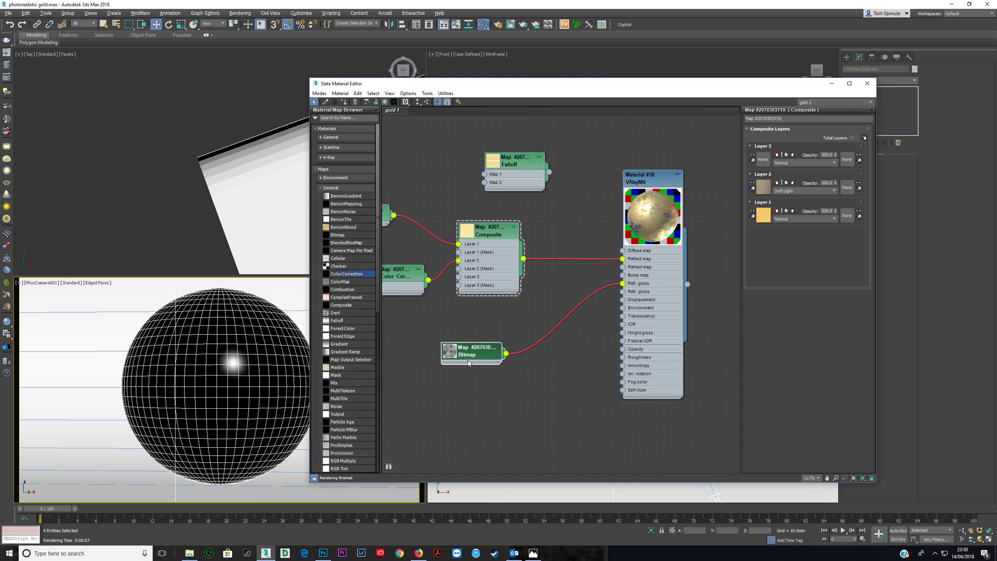
double_click(469, 362)
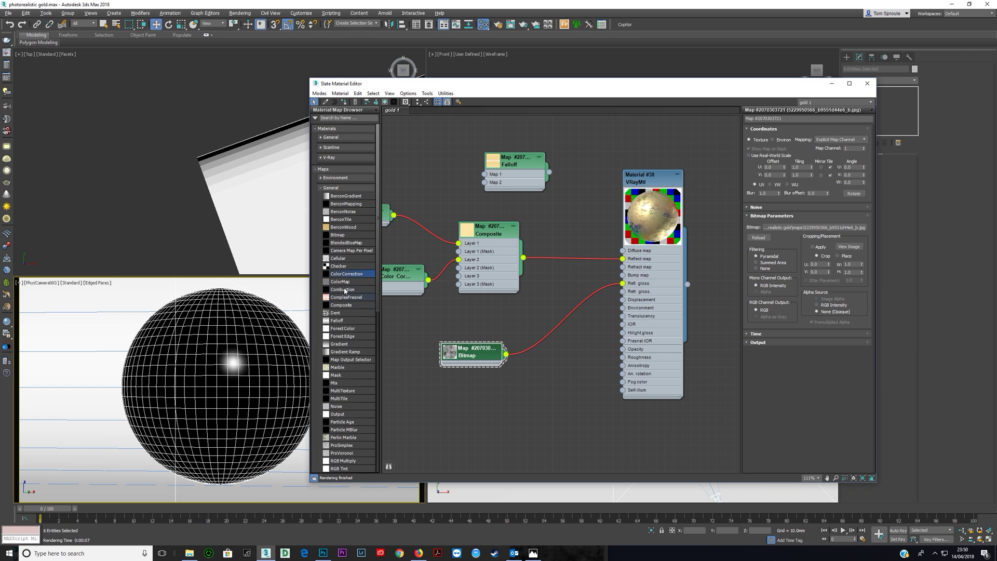
Insert a Color Correction between the grunge Bitmap and Refl. gloss, with Advanced lightness and RGB gamma/contrast 3.
drag(485, 295, 556, 331)
double_click(557, 328)
click(836, 269)
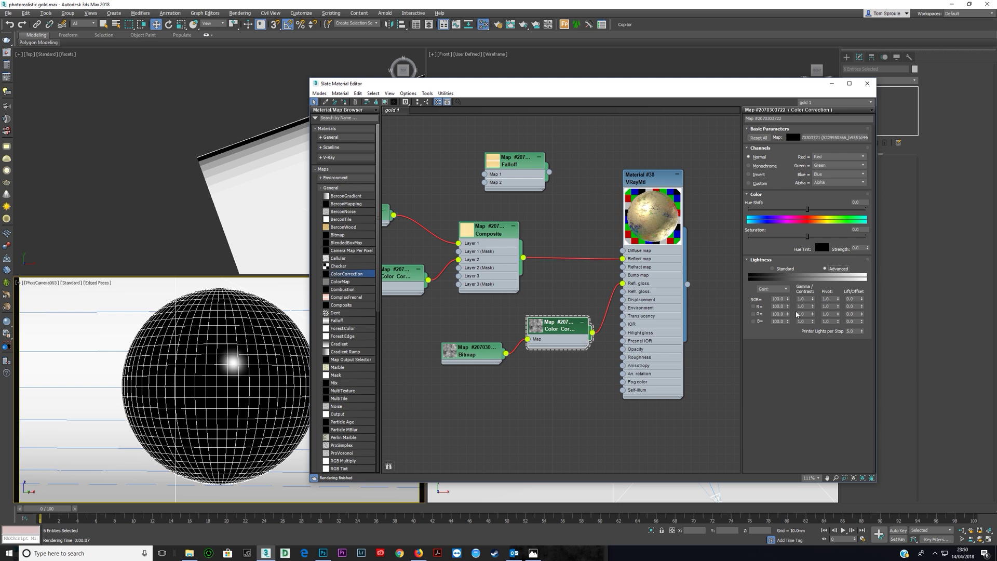
text(3)
key(Return)
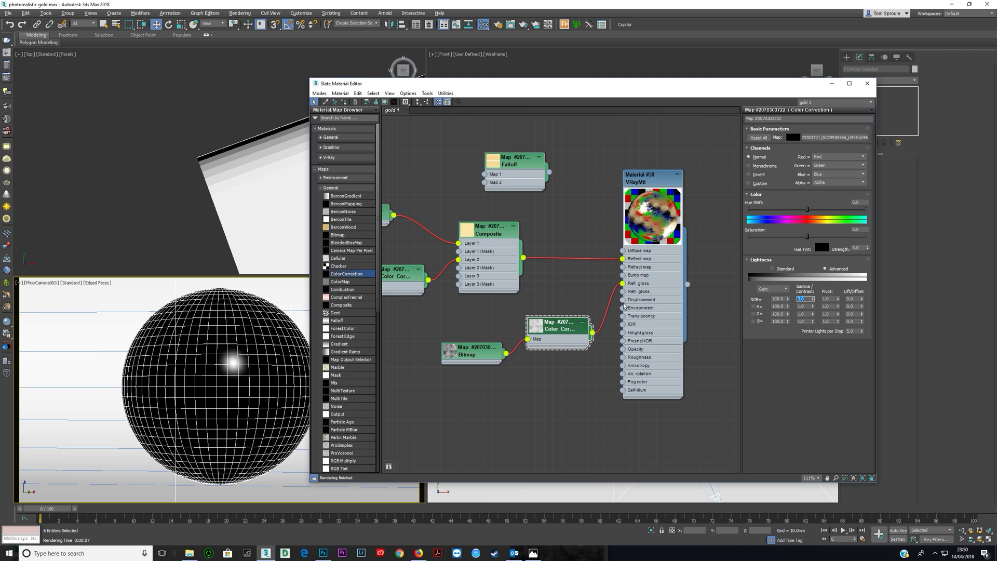
Spread the grunge Bitmap and its Color Correction node apart beneath the Composite's inputs.
middle_drag(525, 317, 591, 312)
drag(559, 340, 483, 341)
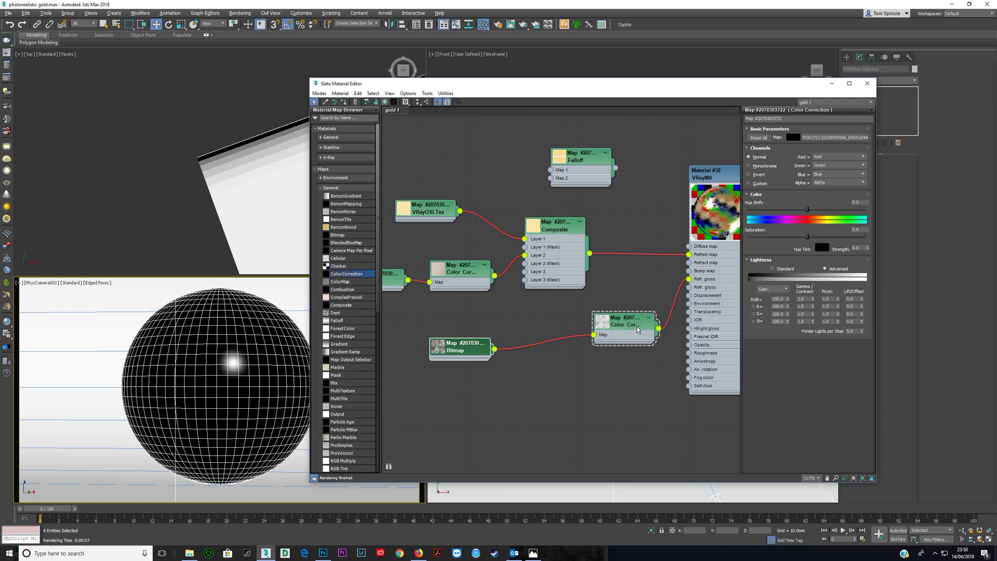
drag(636, 328, 550, 345)
middle_drag(436, 354, 476, 356)
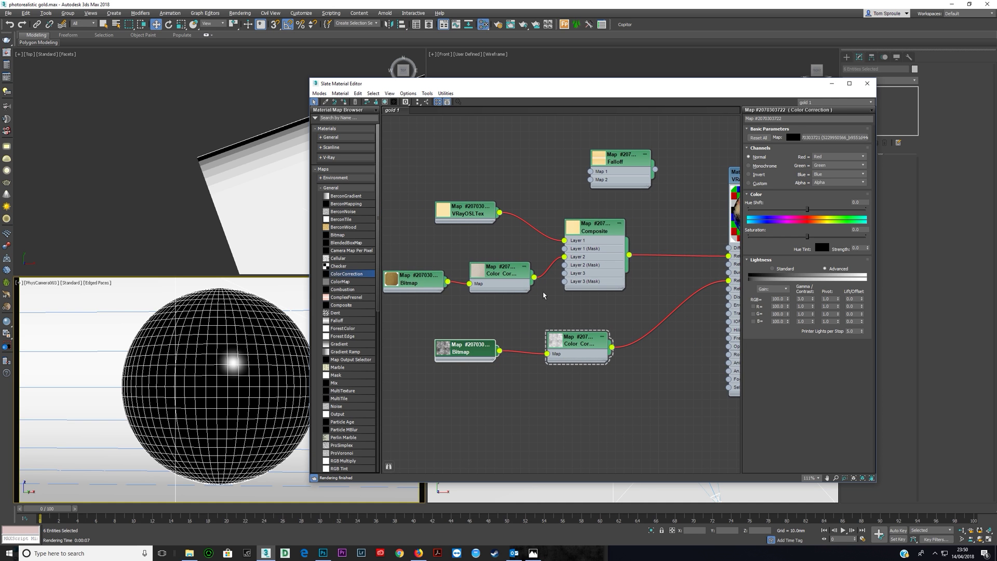
Bring the bump-map-concrete-dirty image into the Composite's Layer 3 and set that layer's blending to Multiply.
double_click(586, 268)
middle_drag(587, 268, 485, 266)
scroll(485, 266, down, 1)
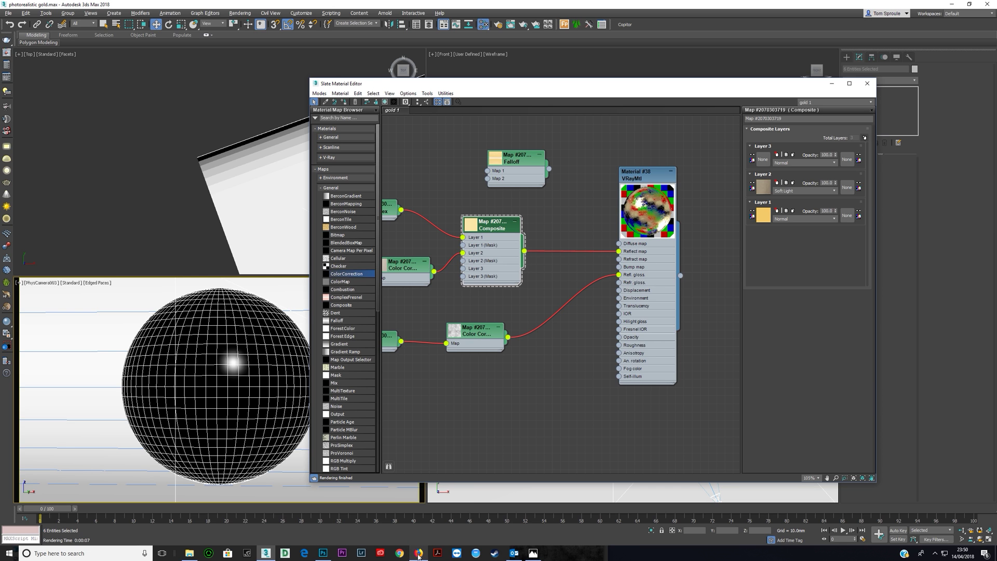
click(190, 553)
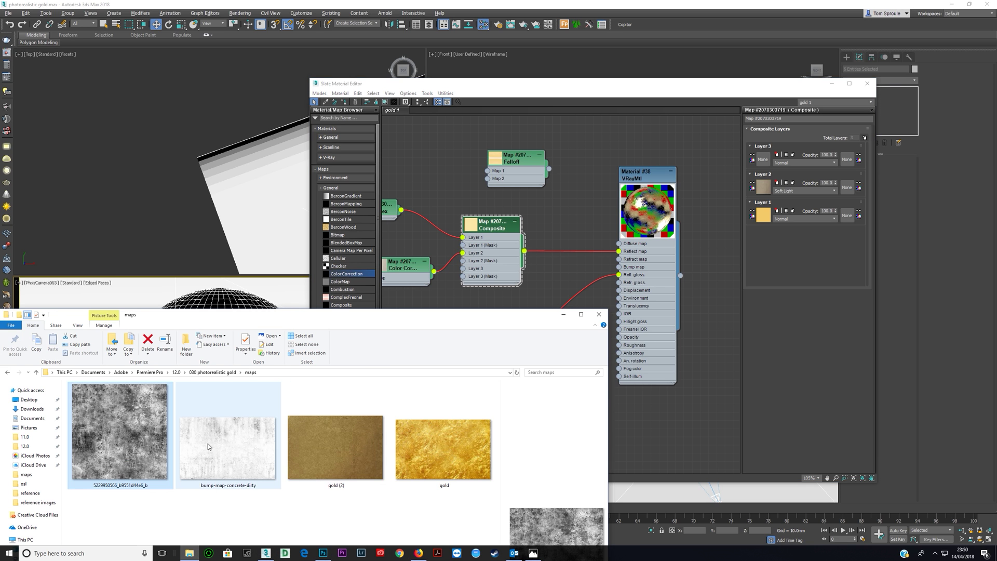
drag(238, 466, 445, 359)
drag(451, 300, 532, 262)
click(787, 163)
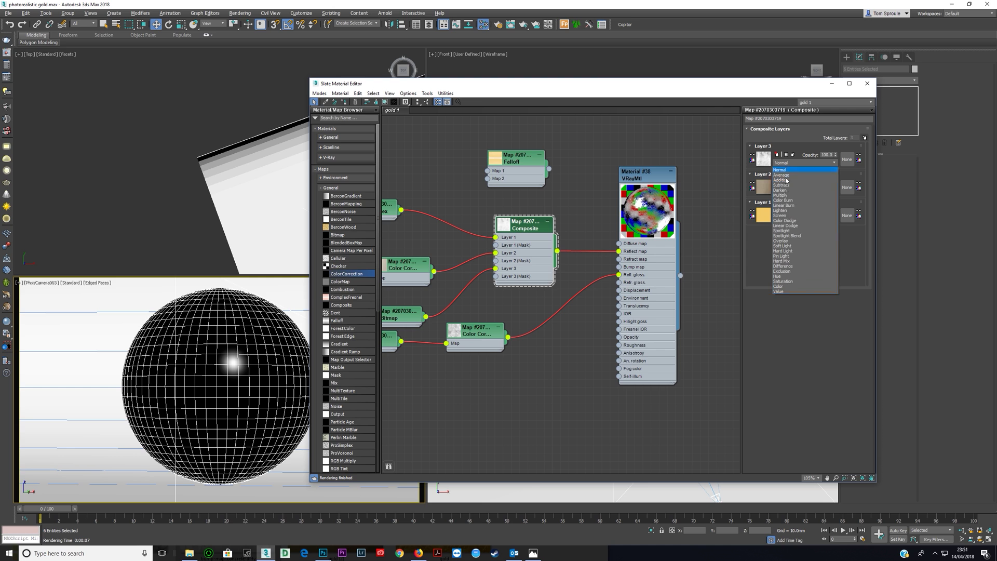
click(779, 195)
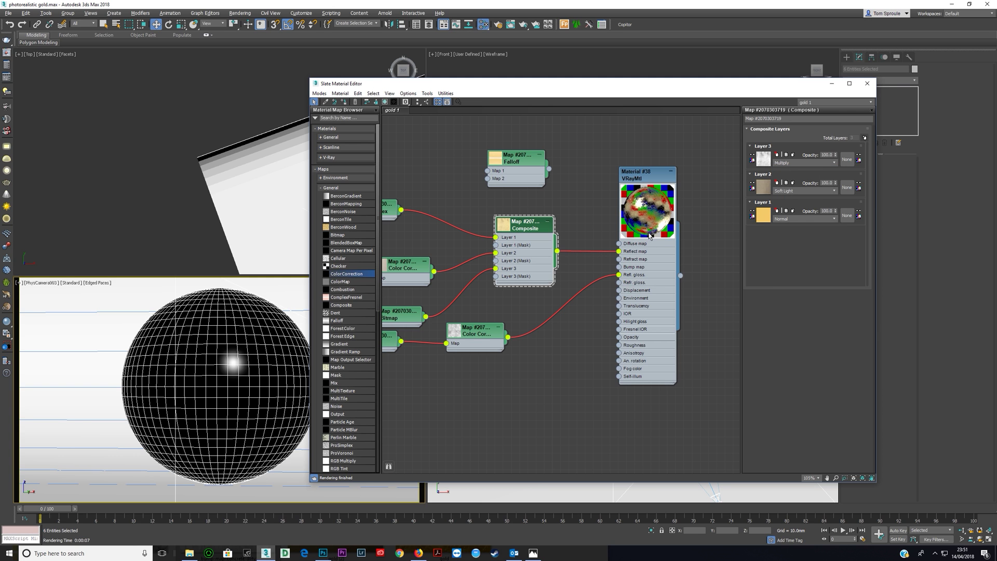
Tidy the concrete Bitmap node's position and set the blur to 0.01 on the gold (2) and grey grunge bitmaps.
middle_drag(497, 285, 585, 258)
drag(499, 290, 483, 282)
middle_drag(493, 278, 553, 274)
scroll(529, 277, down, 2)
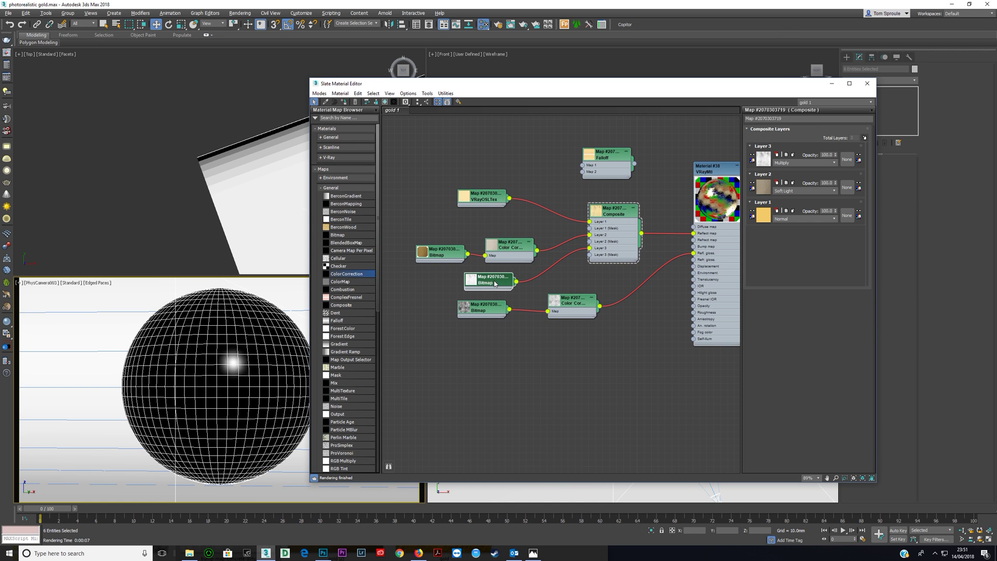
double_click(495, 284)
double_click(441, 252)
right_click(779, 194)
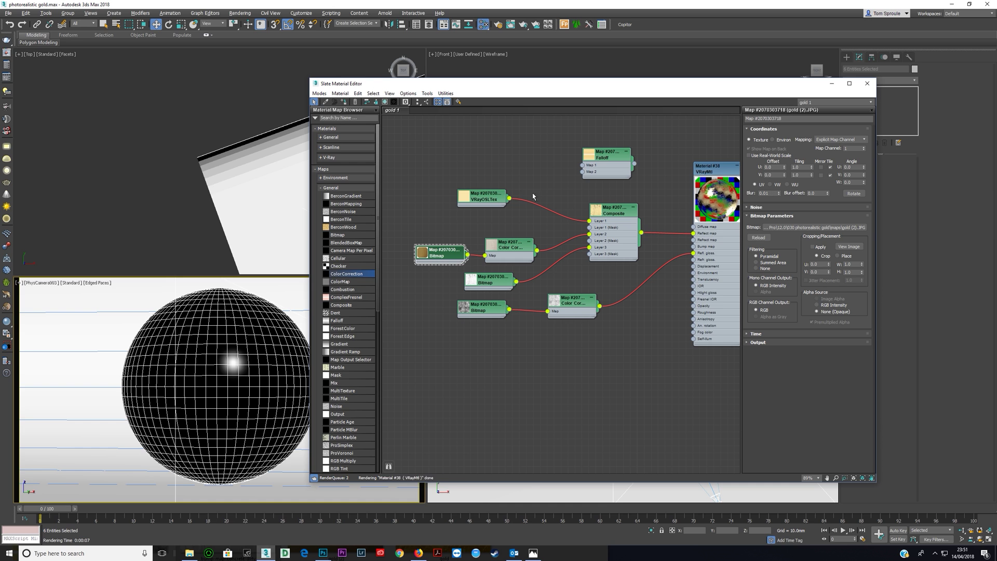
middle_drag(510, 284, 498, 251)
double_click(470, 276)
right_click(779, 194)
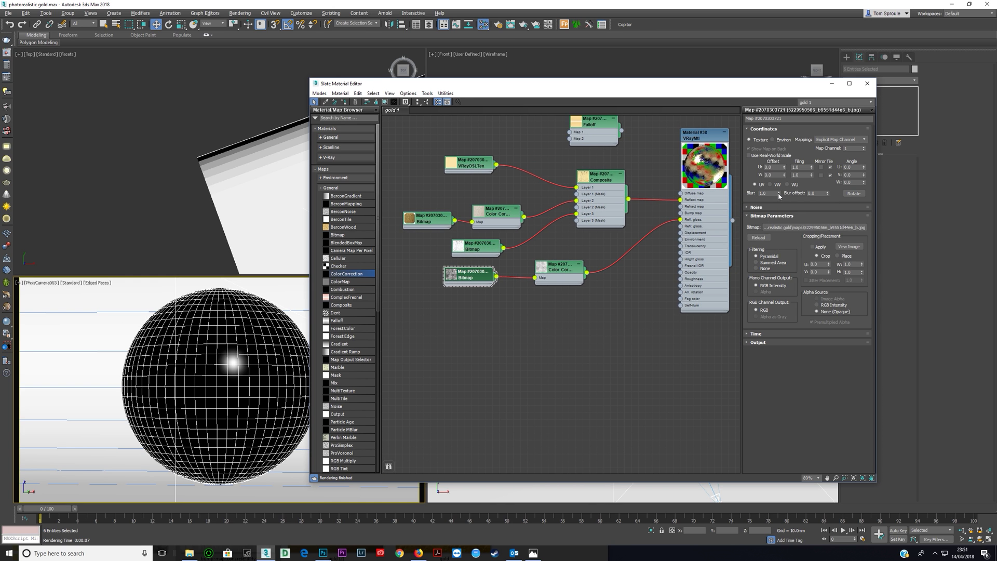
Move the grunge Bitmap and its Color Correction node slightly lower to clear the node layout.
middle_drag(594, 286, 630, 291)
scroll(520, 312, down, 2)
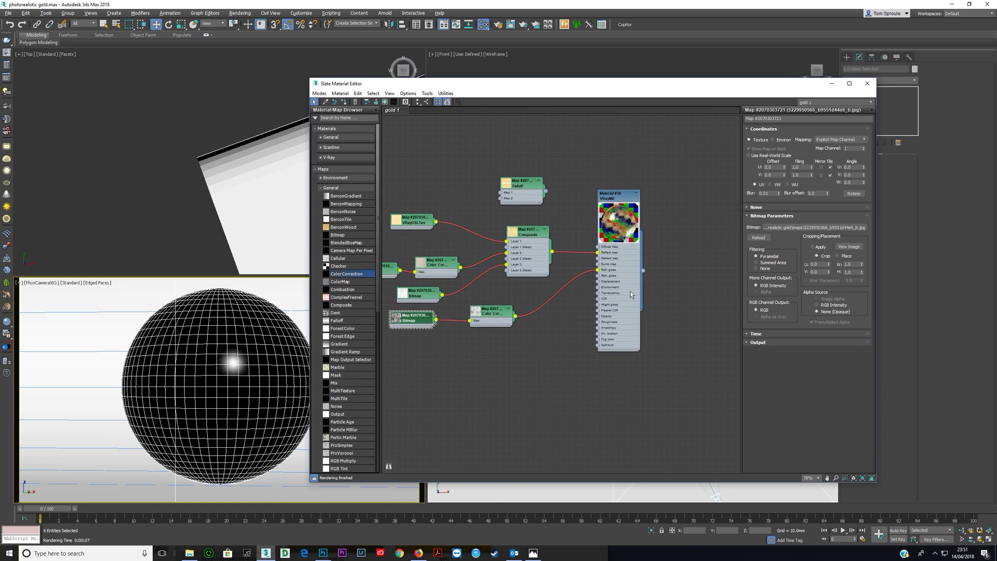
drag(425, 325, 425, 331)
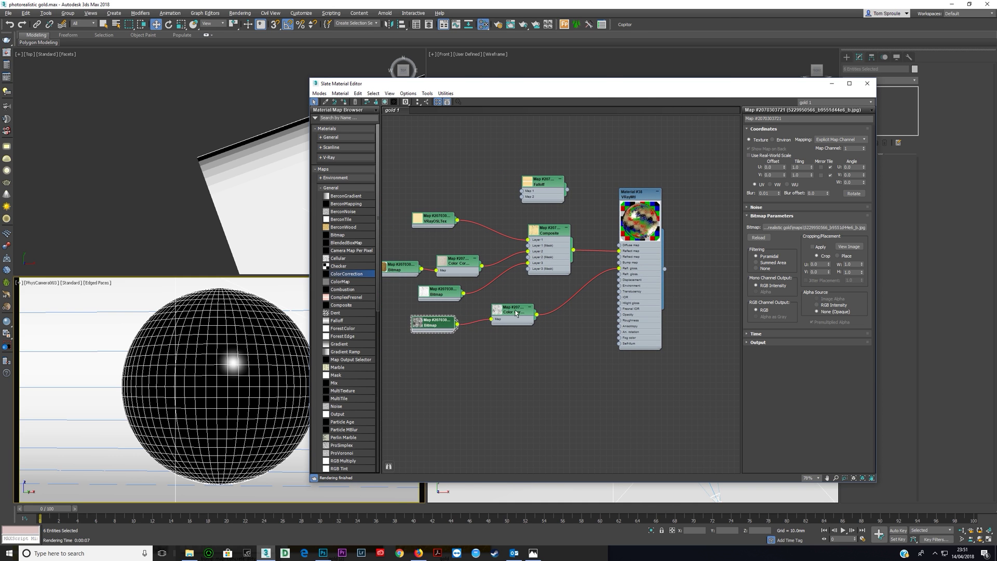
drag(515, 310, 527, 321)
Re-render the marked region to check the new textures, and enlarge the render region to enclose the whole sphere.
right_click(324, 360)
click(247, 340)
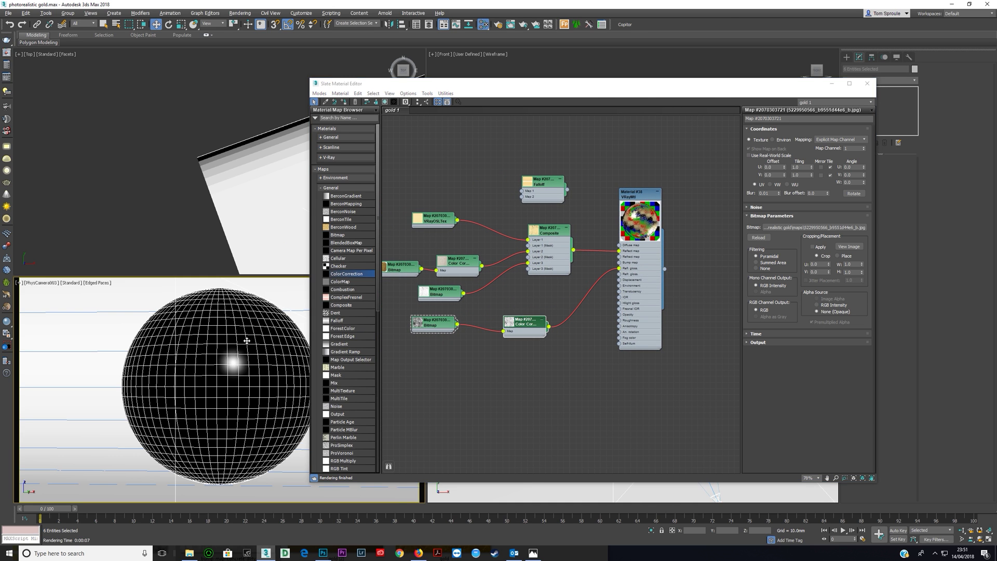
click(10, 53)
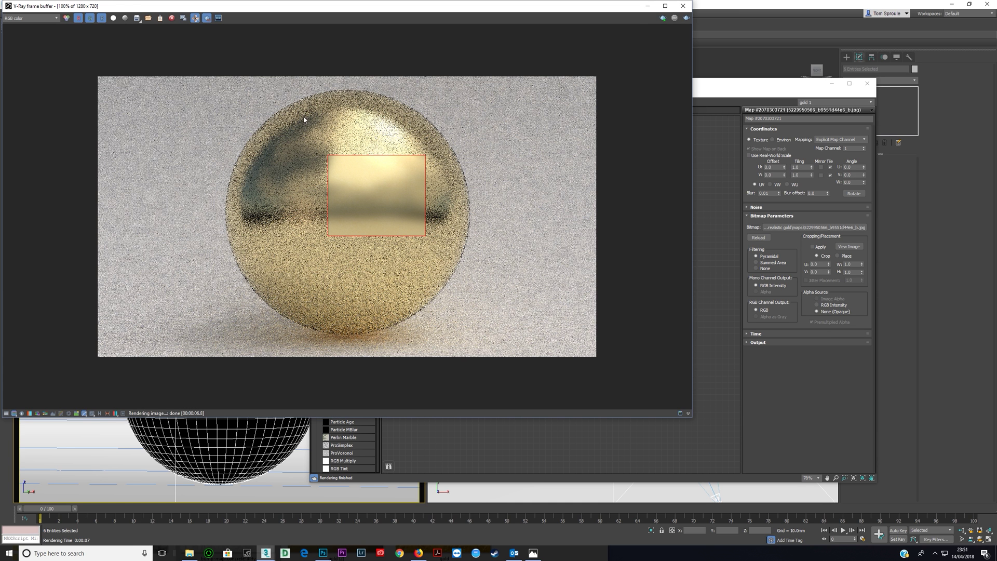
click(686, 19)
scroll(387, 204, up, 1)
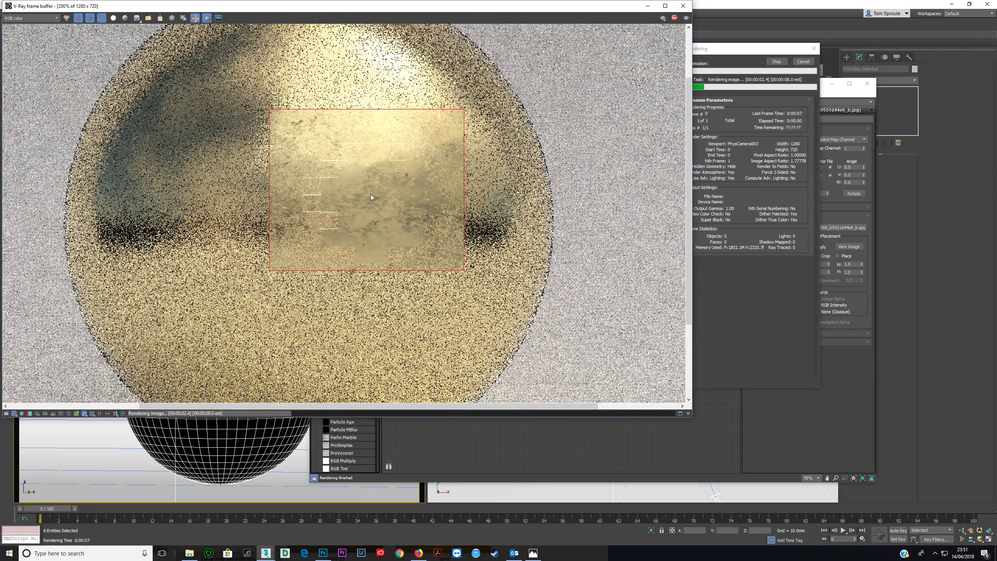
scroll(371, 196, down, 1)
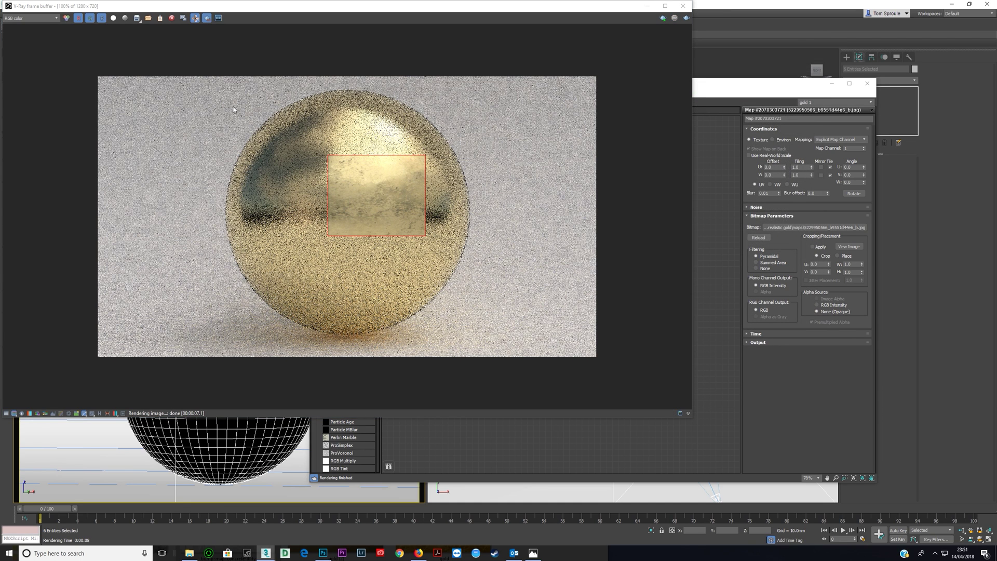
drag(213, 89, 504, 341)
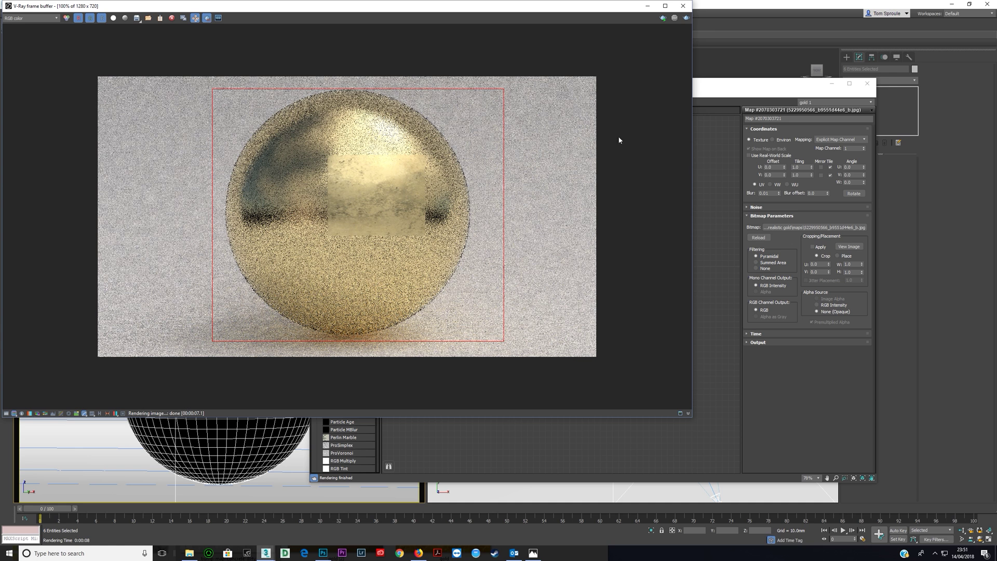
Close the render window and connect the gold texture's Color Correction to Refl. gloss in place of the grunge map.
click(682, 5)
scroll(497, 347, up, 5)
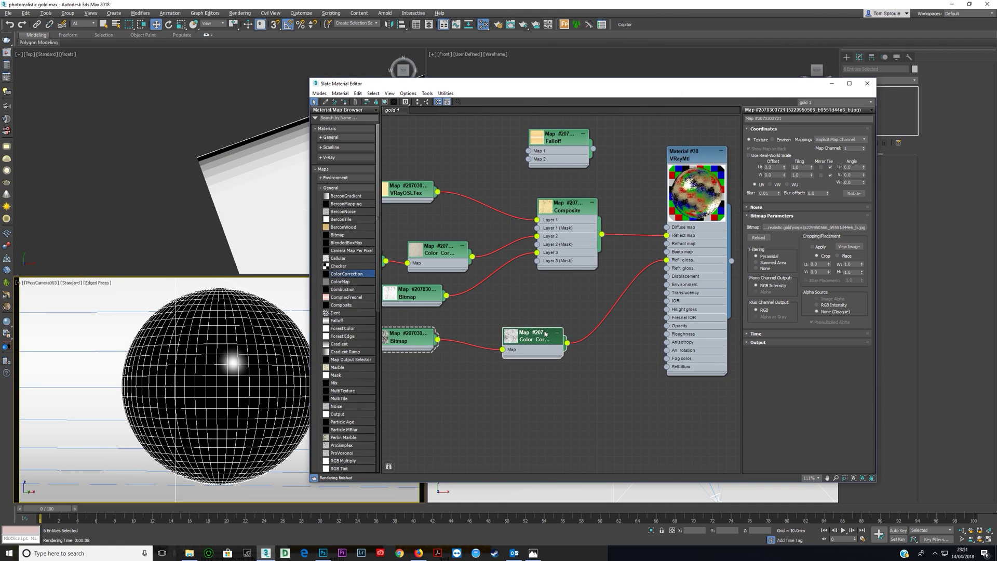
mouse_move(545, 312)
middle_down()
mouse_move(539, 322)
mouse_move(504, 320)
mouse_move(533, 323)
middle_up()
scroll(616, 315, down, 1)
middle_drag(643, 269, 563, 283)
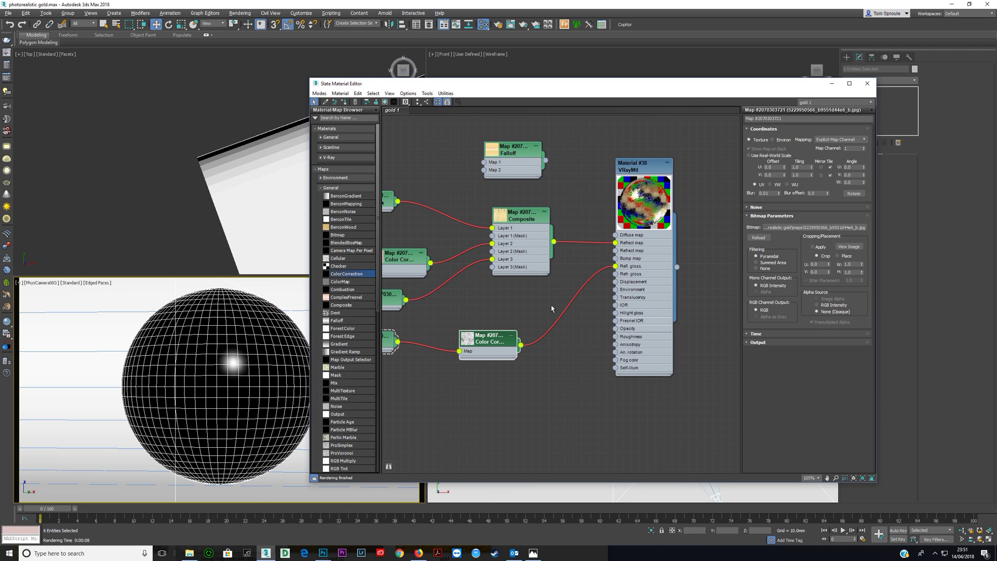
scroll(563, 283, down, 1)
drag(473, 251, 641, 257)
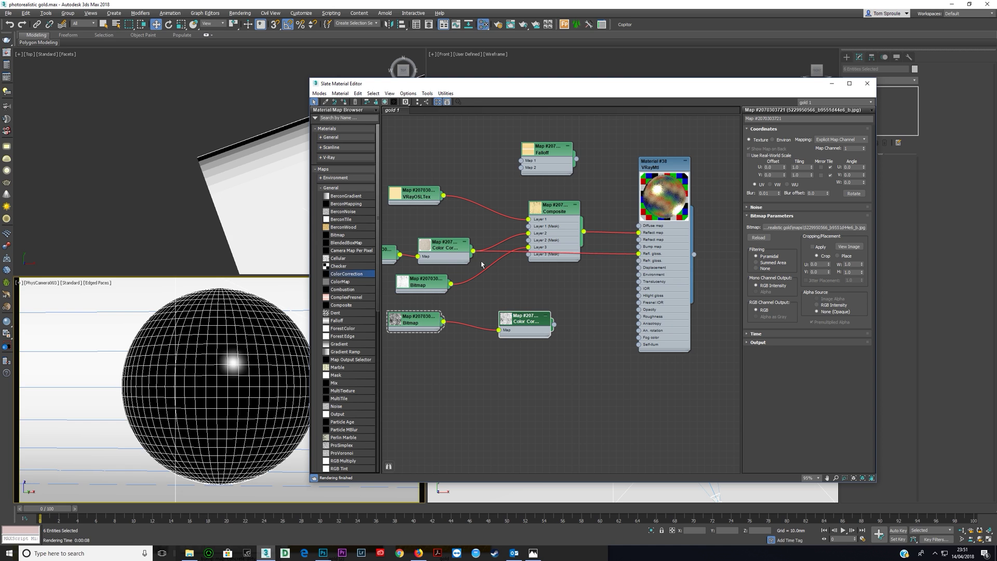
Insert a Composite map between the gold texture's Color Correction and Refl. gloss, place it below the reflection Composite and open its parameters.
click(452, 256)
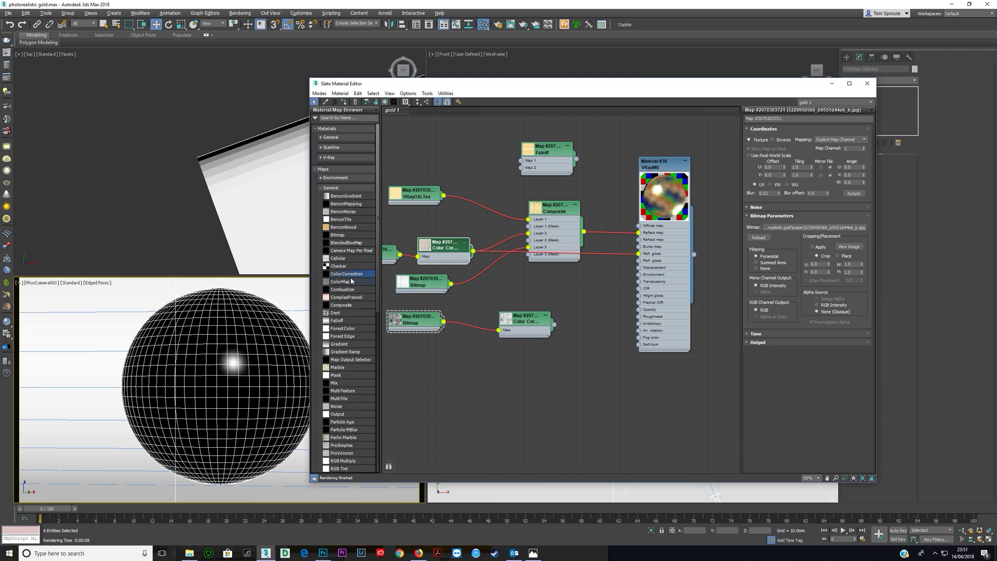
drag(347, 307, 545, 255)
click(561, 266)
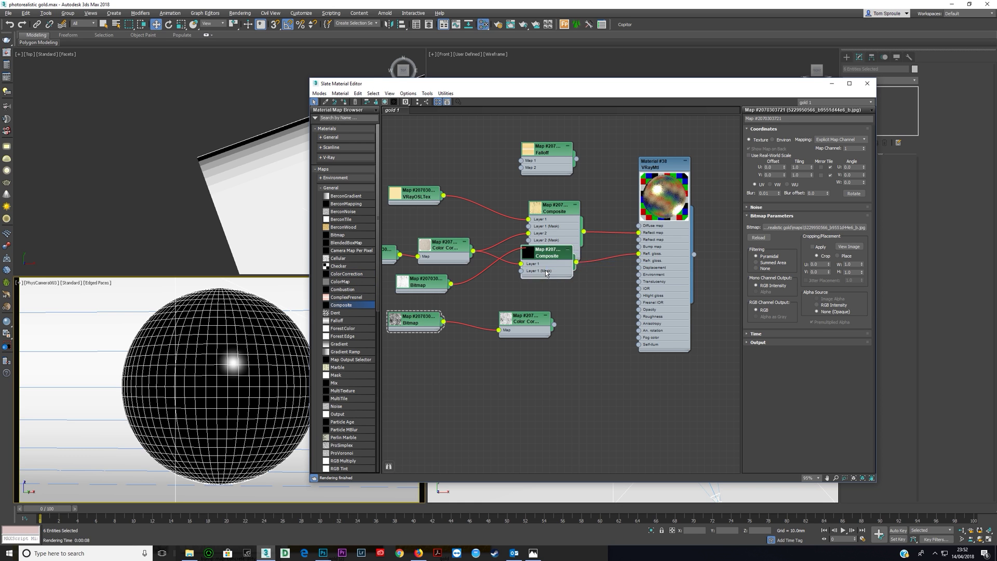
double_click(560, 302)
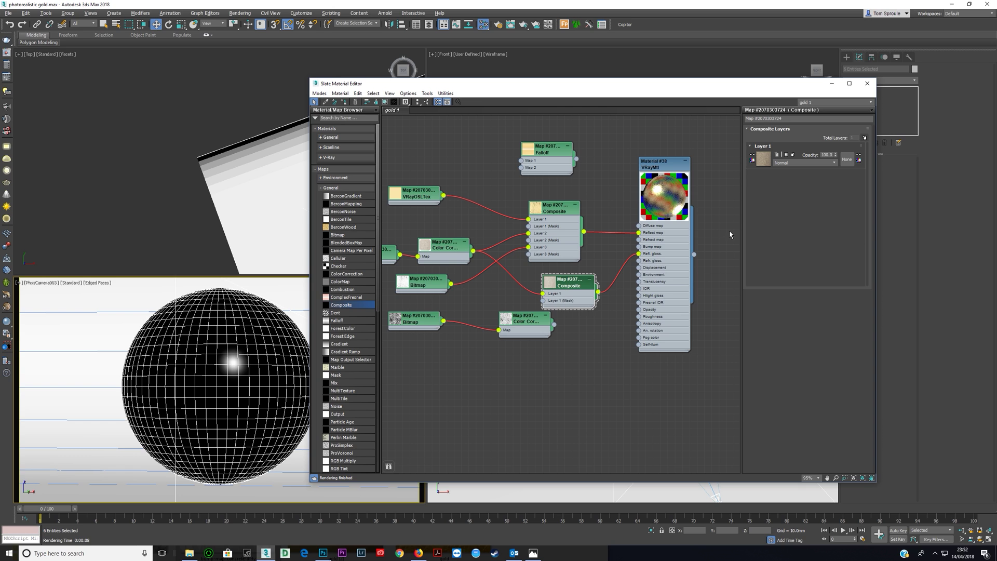
Add a second layer to the glossiness Composite, feed it the grunge Color Correction and set its blend mode to Overlay.
click(863, 137)
drag(551, 324, 566, 310)
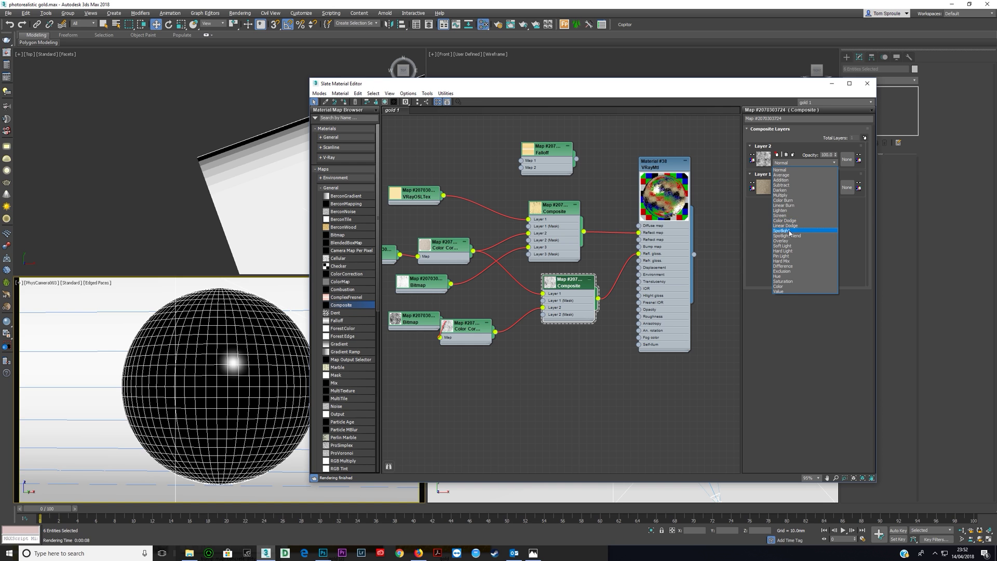
click(783, 242)
middle_drag(601, 284, 668, 280)
scroll(585, 272, down, 1)
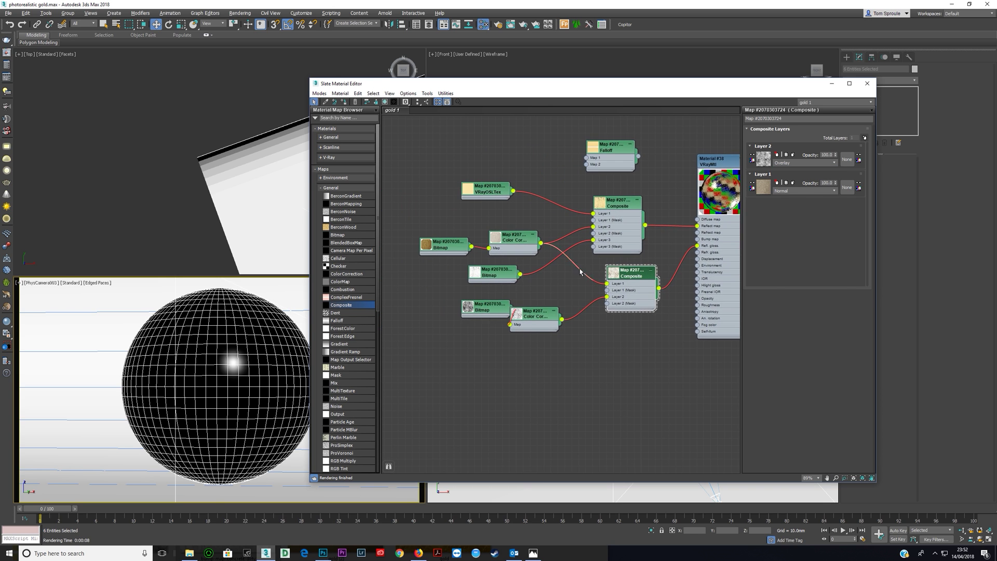
Connect the Bitmap that feeds Layer 3 of the reflection Composite to the material's Bump map as well.
double_click(617, 203)
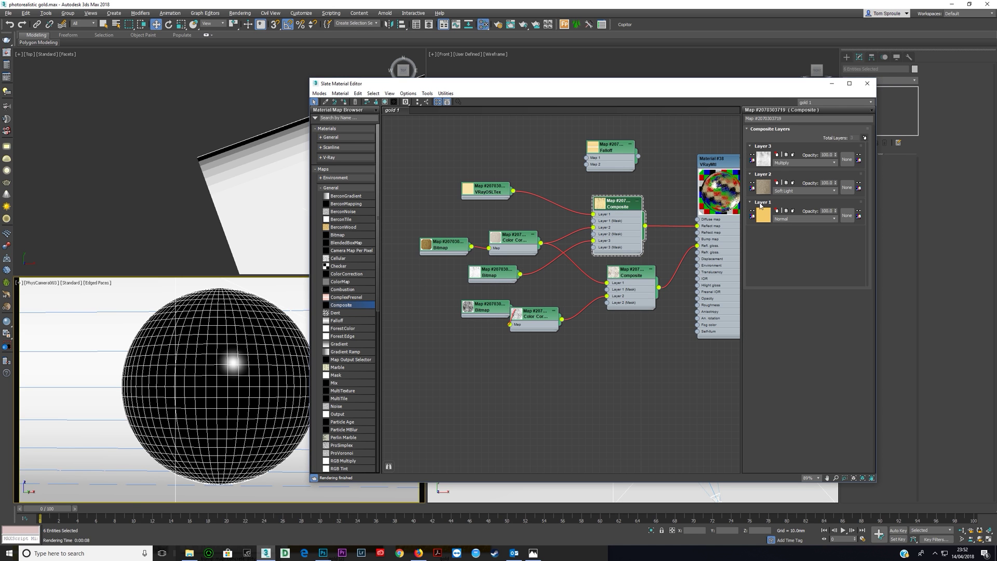
middle_drag(581, 280, 525, 272)
drag(463, 266, 641, 230)
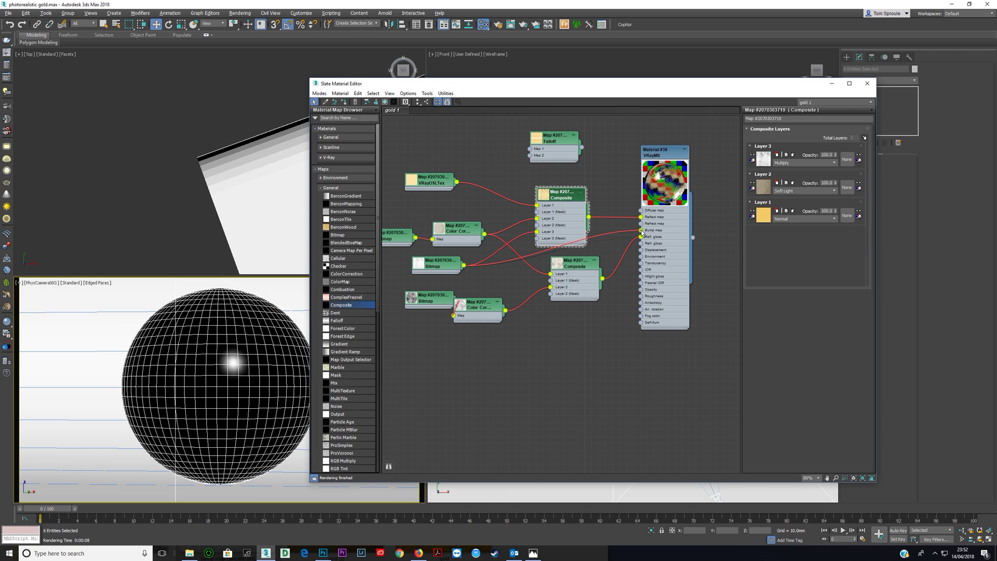
click(664, 255)
Render the marked region with the bump and composited glossiness maps, and review the complete node network.
click(587, 60)
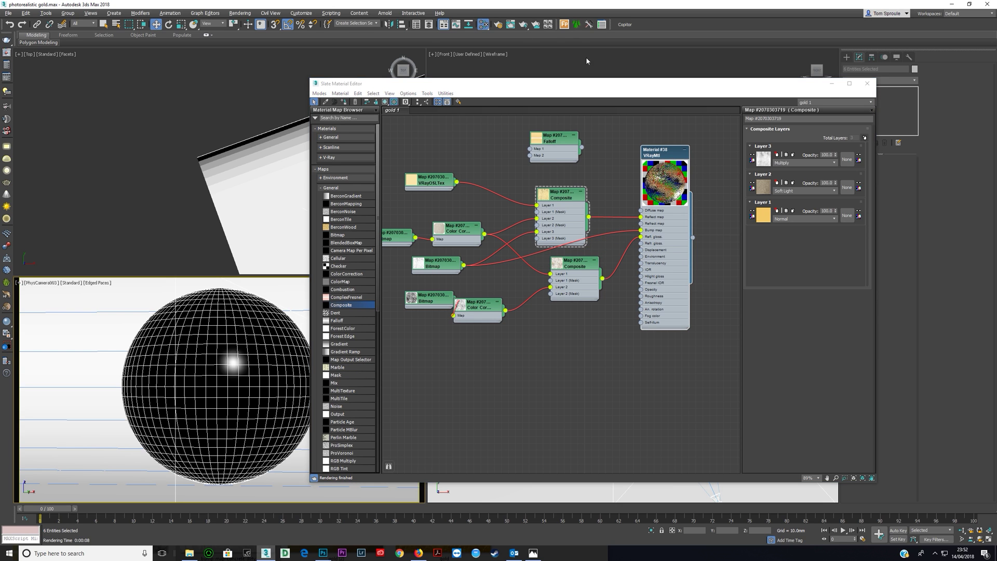
key(shift+q)
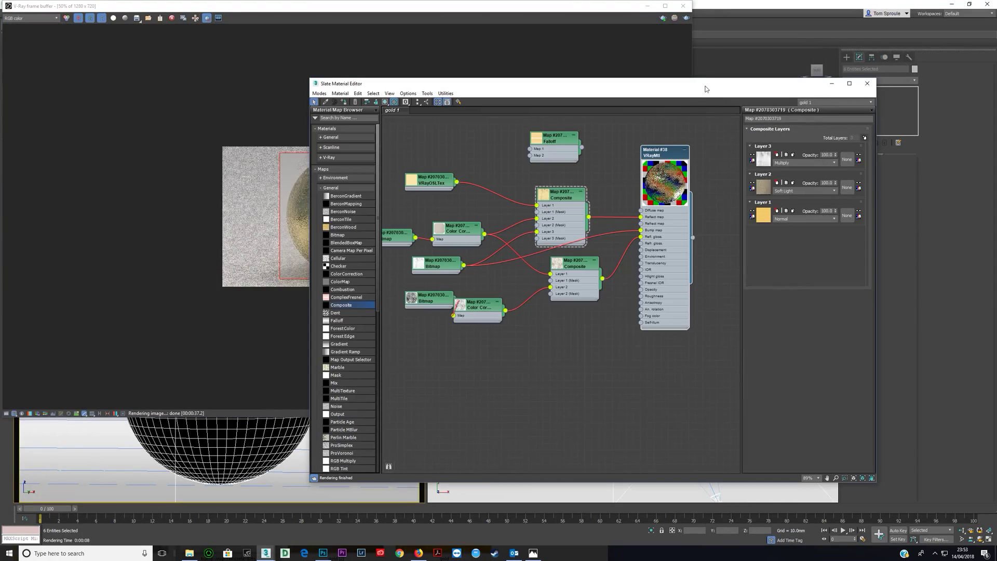
middle_drag(608, 210, 637, 218)
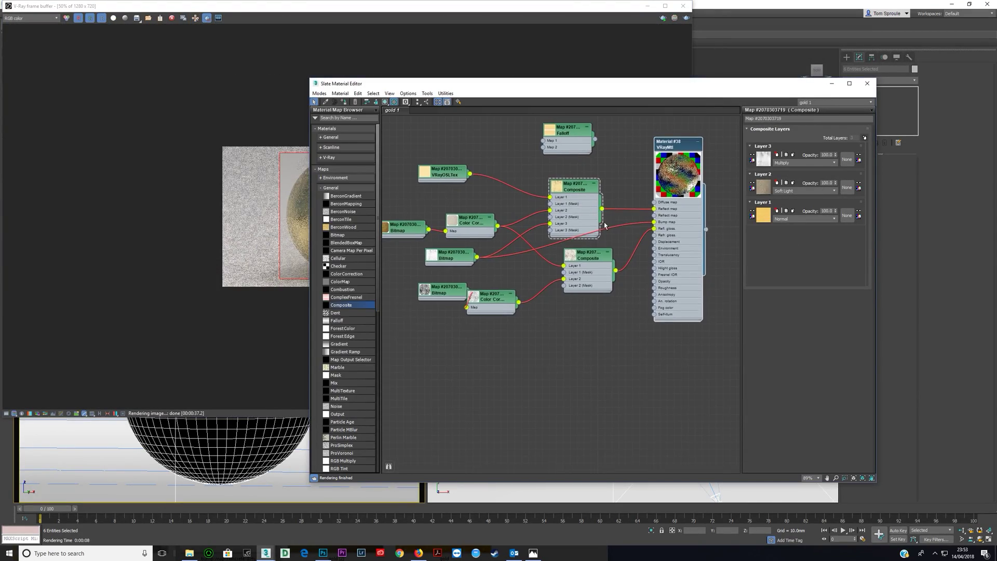
scroll(636, 218, down, 2)
scroll(631, 230, down, 2)
middle_drag(585, 250, 566, 271)
scroll(567, 270, up, 2)
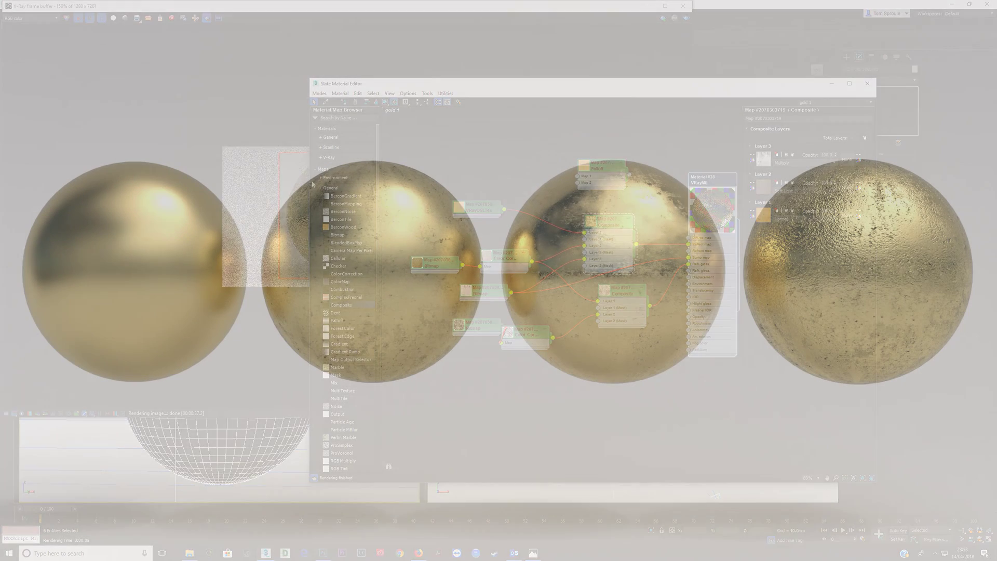